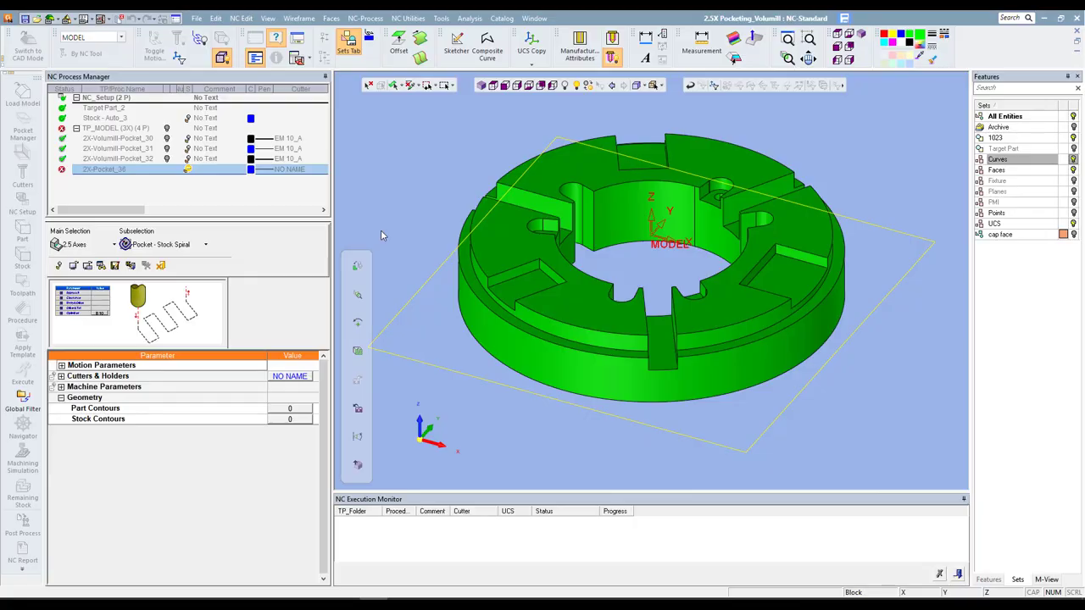
- Change the new pocket procedure's strategy to Pocket - Finish Walls
{"action": "left_click", "coordinate": [176, 244]}
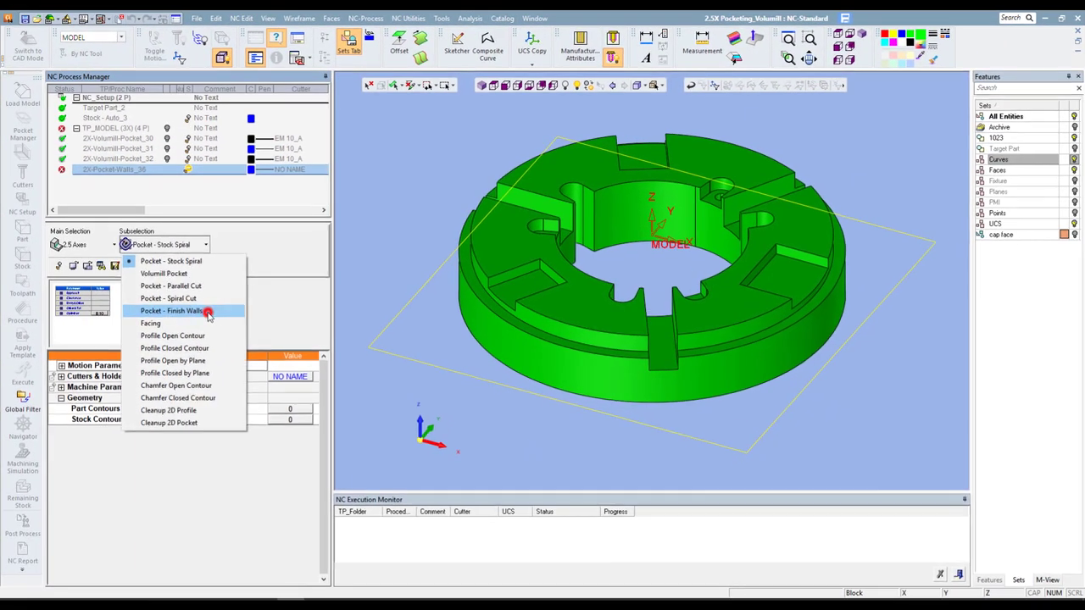
{"action": "left_click", "coordinate": [288, 434]}
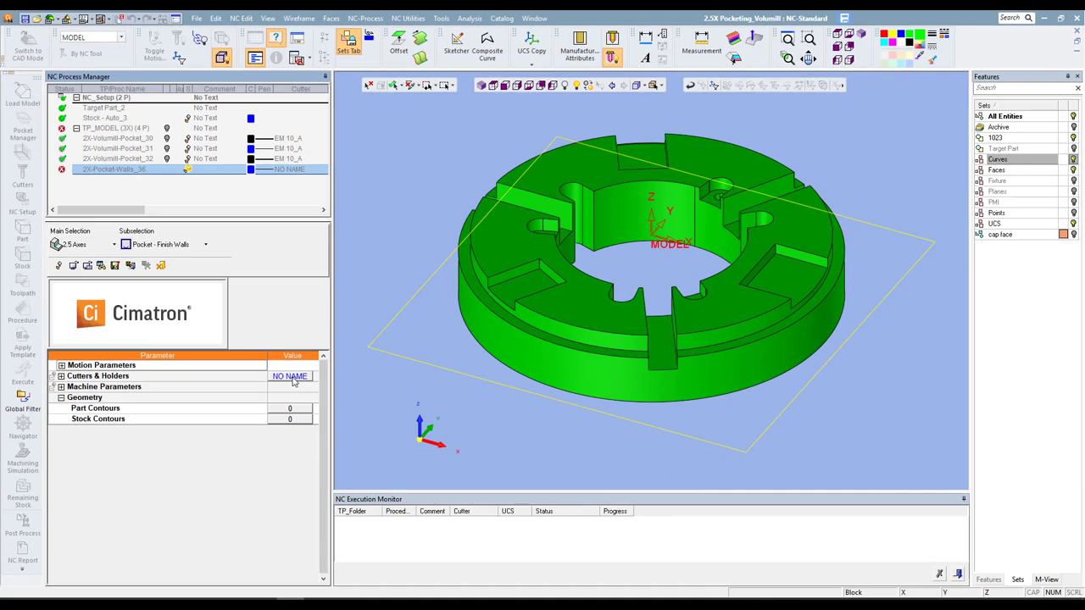
- Assign the EM 10_A cutter to the procedure
{"action": "left_click", "coordinate": [293, 381]}
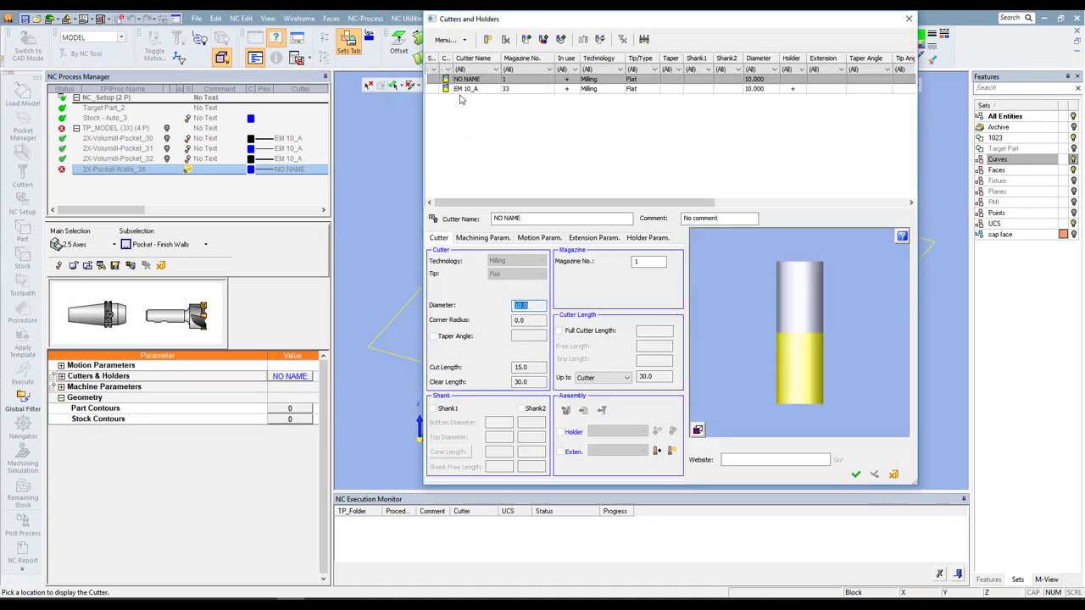
{"action": "left_click", "coordinate": [464, 89]}
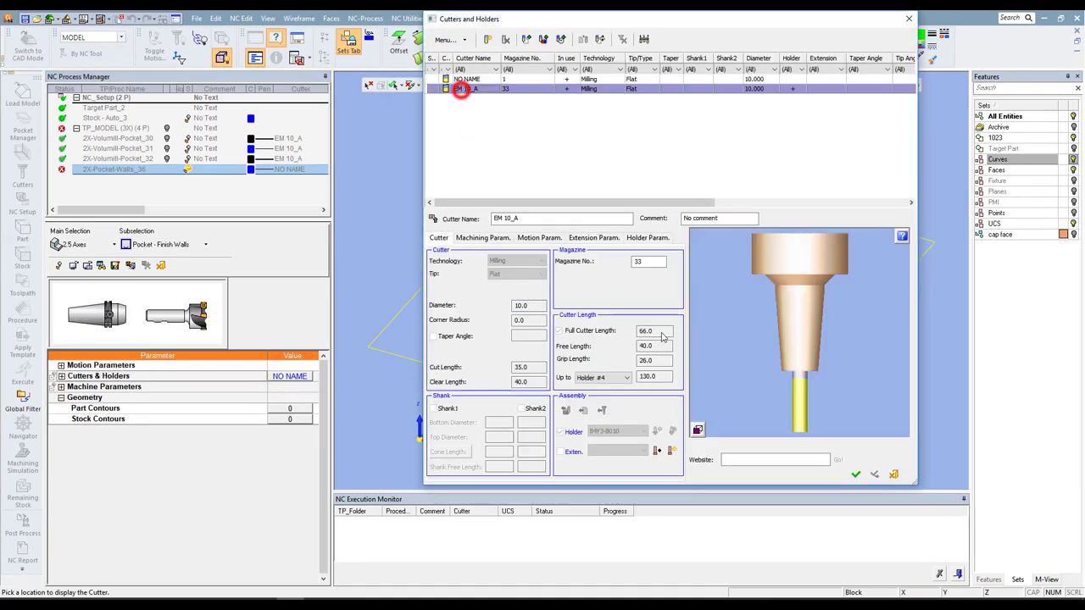
{"action": "left_click", "coordinate": [855, 475]}
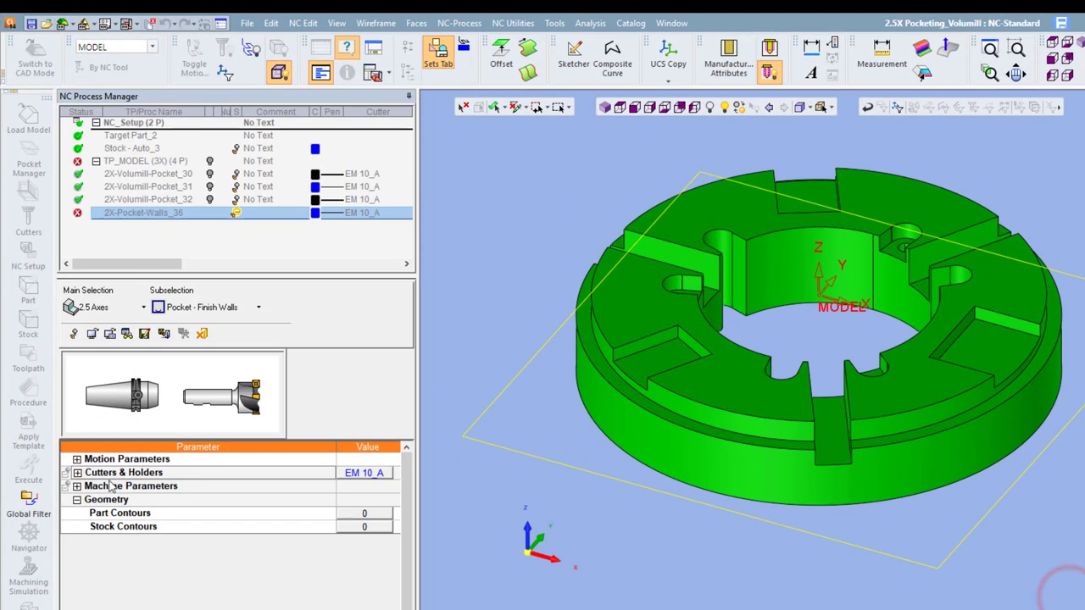
- Apply calculated machine parameters only: spin 3183 and feed 1909.8
{"action": "left_click", "coordinate": [77, 486]}
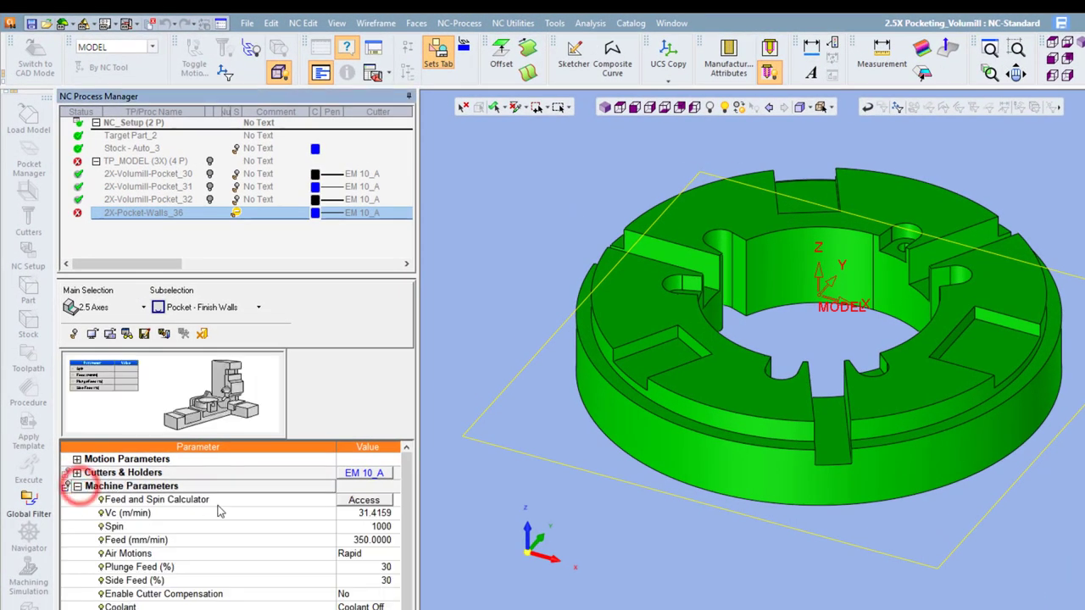
{"action": "right_click", "coordinate": [217, 506]}
{"action": "left_click", "coordinate": [262, 586]}
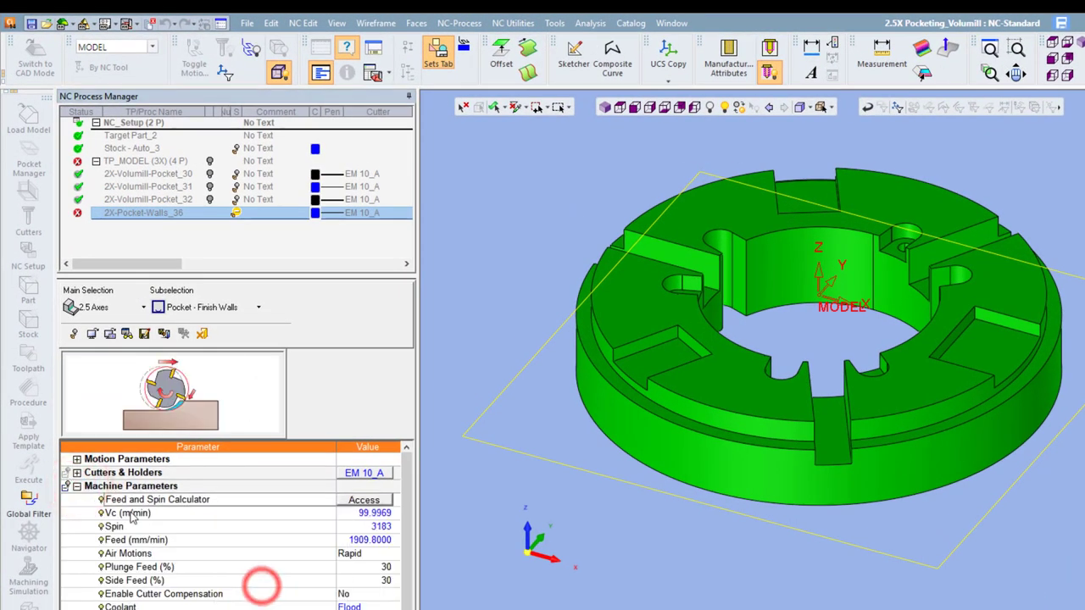
{"action": "left_click", "coordinate": [77, 485]}
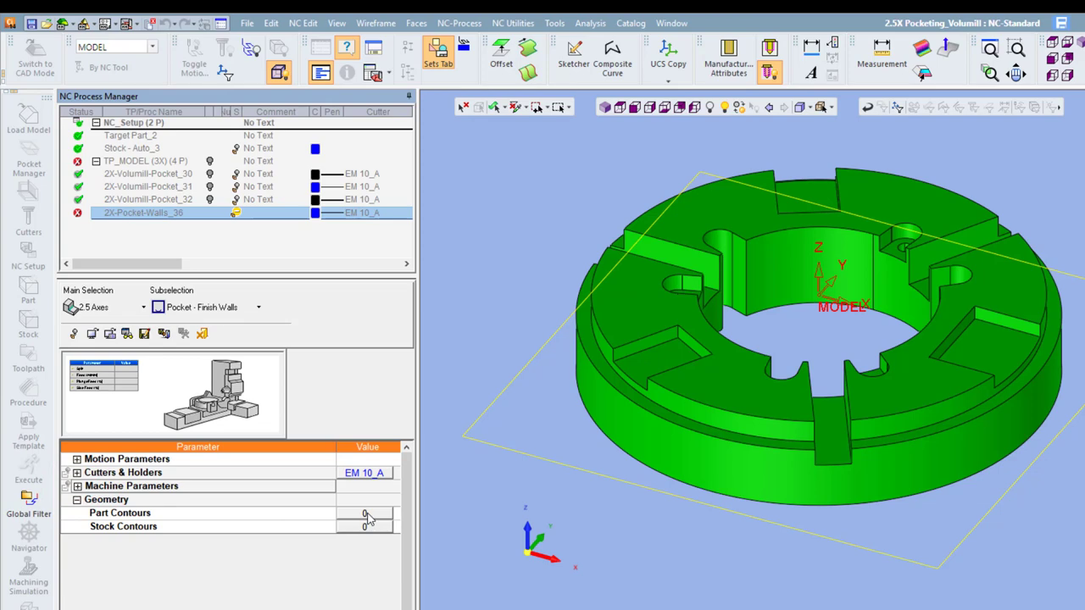
- Chain the bore edge one by one from first to last point as a closed part contour
{"action": "left_click", "coordinate": [366, 515]}
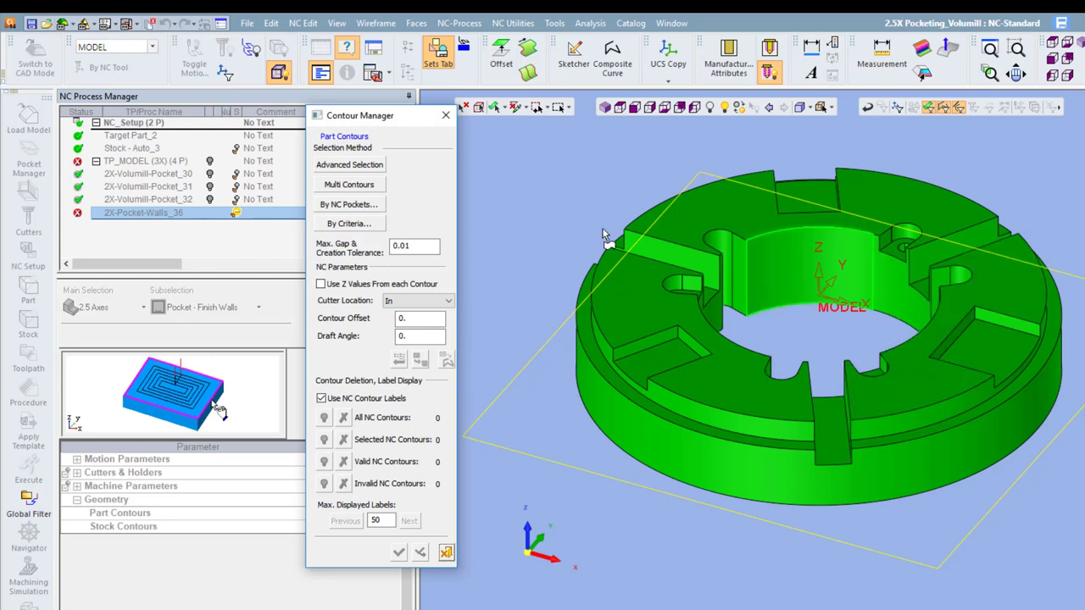
{"action": "left_click", "coordinate": [360, 165]}
{"action": "left_click", "coordinate": [467, 137]}
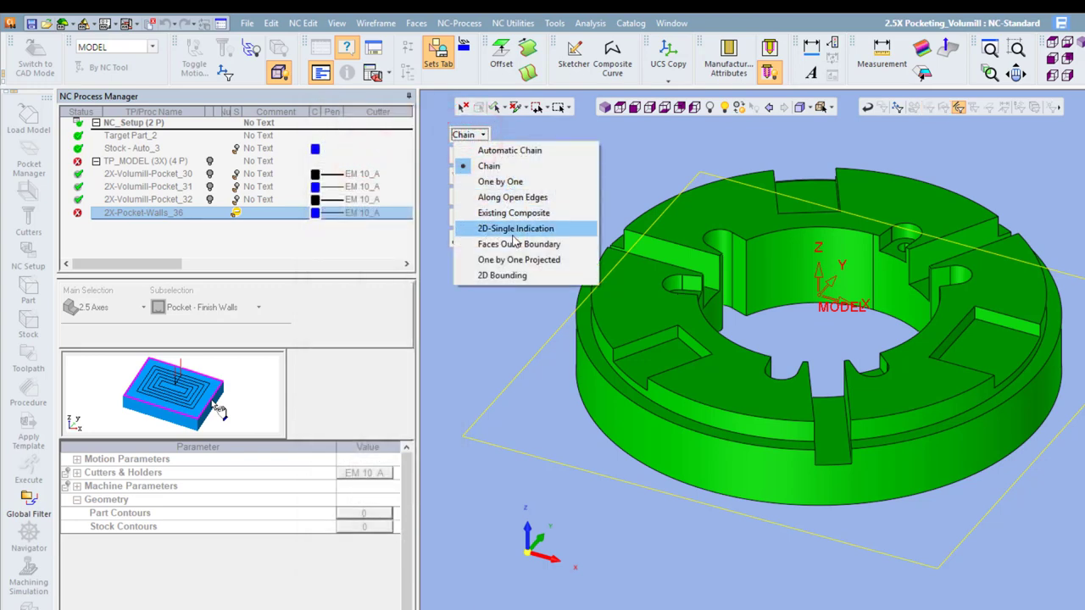
{"action": "left_click", "coordinate": [509, 182]}
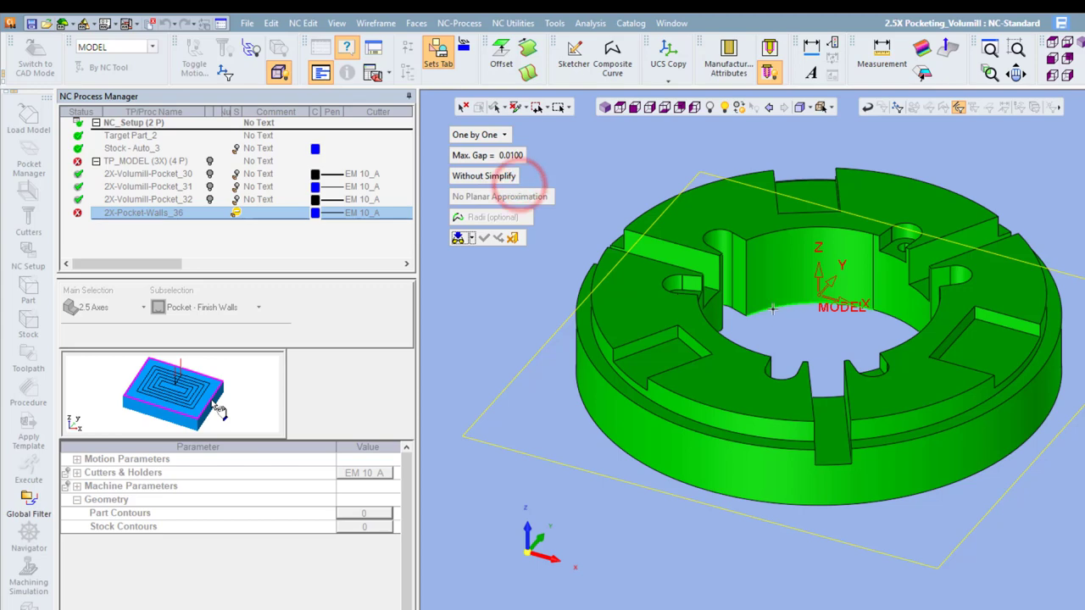
{"action": "left_click", "coordinate": [777, 315]}
{"action": "middle_click_drag", "start_coordinate": [780, 319], "coordinate": [760, 235]}
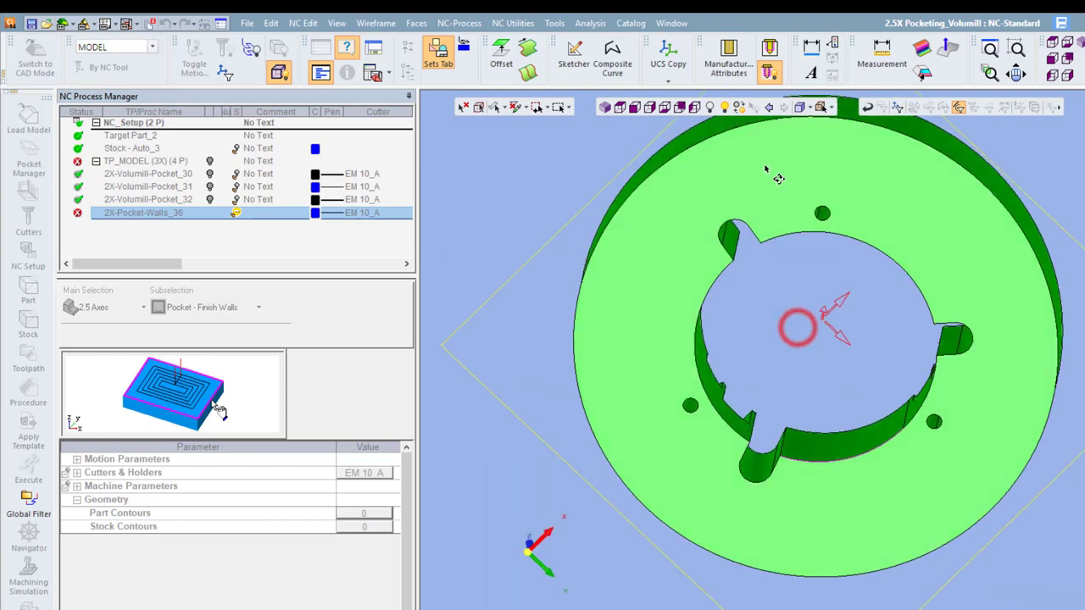
{"action": "left_click", "coordinate": [704, 291]}
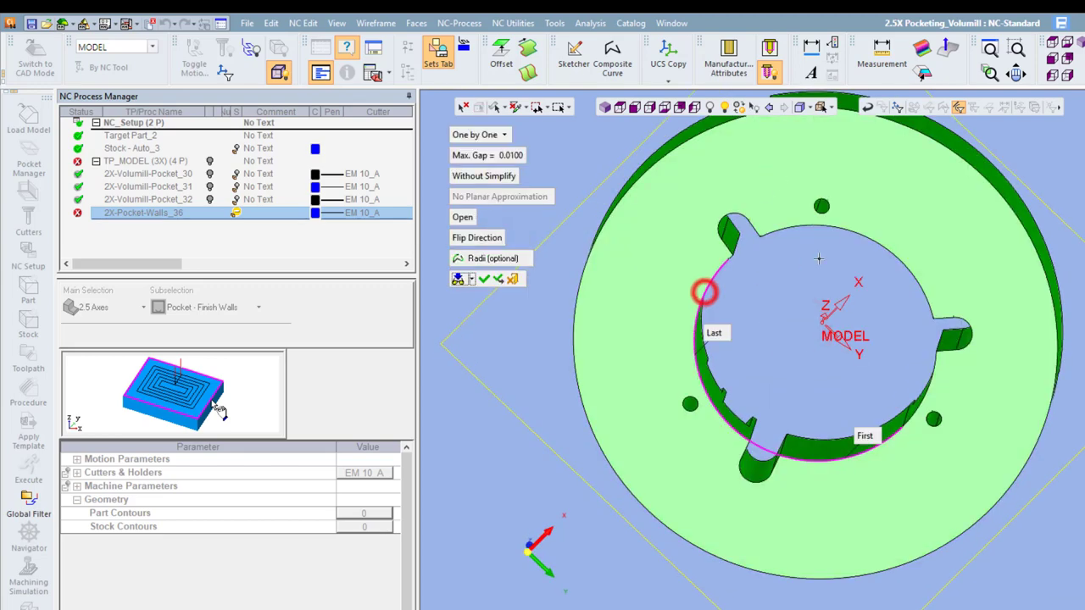
{"action": "left_click", "coordinate": [843, 237]}
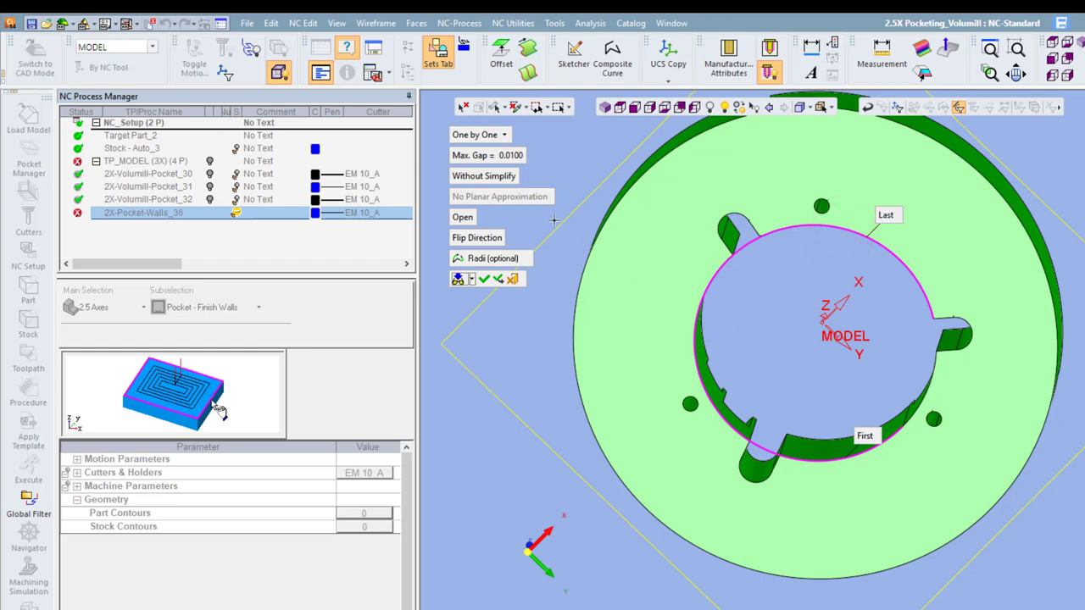
{"action": "left_click", "coordinate": [464, 217]}
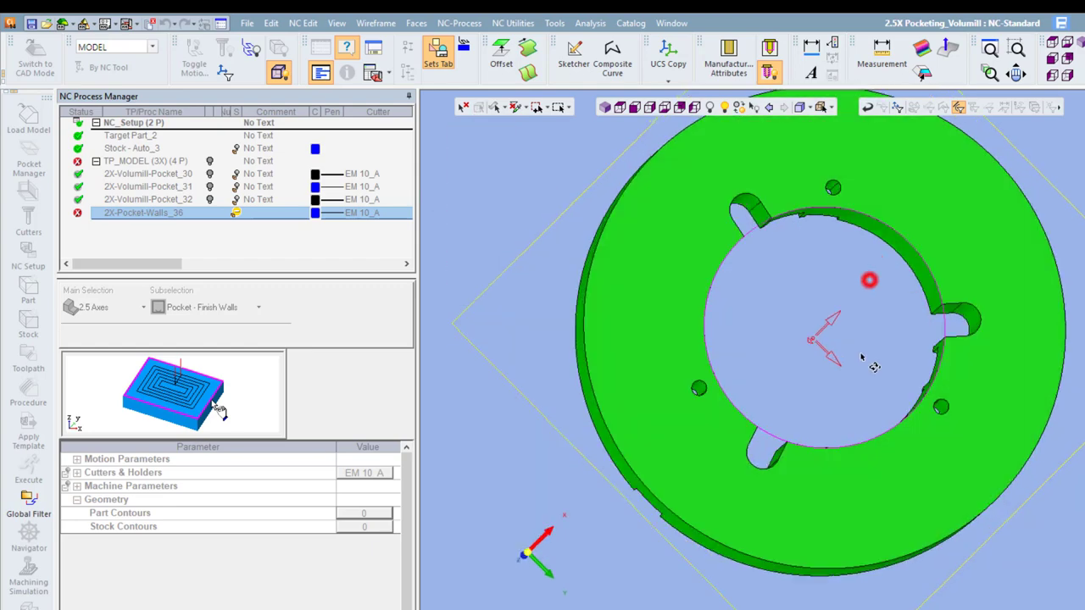
{"action": "middle_click_drag", "start_coordinate": [896, 340], "coordinate": [864, 506]}
{"action": "middle_click", "coordinate": [623, 161]}
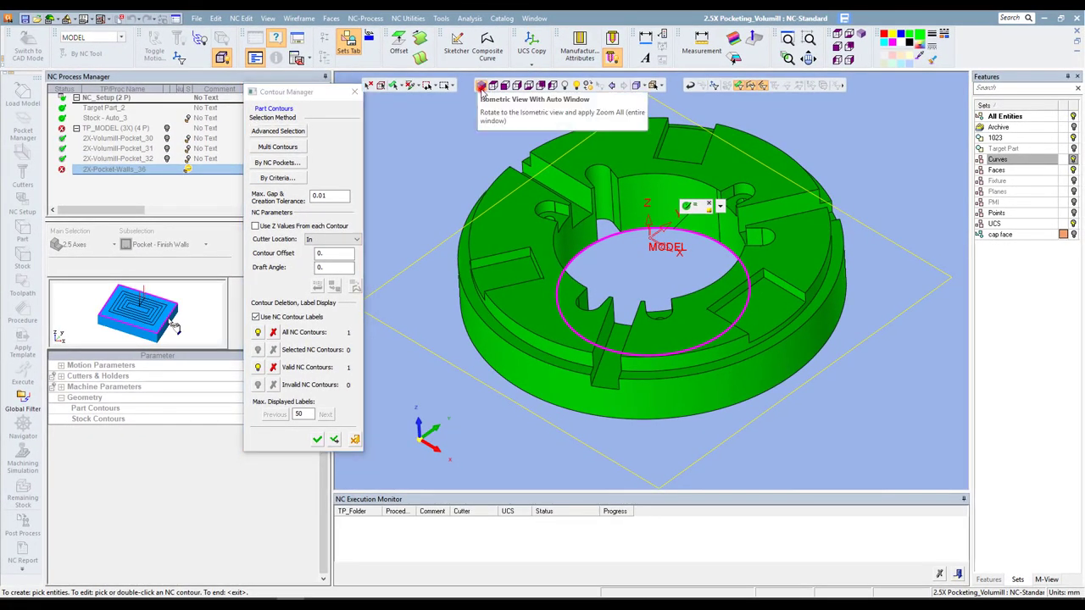
- Use each contour's own Z values and set the bore contour's Z-Top to 0 from a model point
{"action": "left_click", "coordinate": [481, 86]}
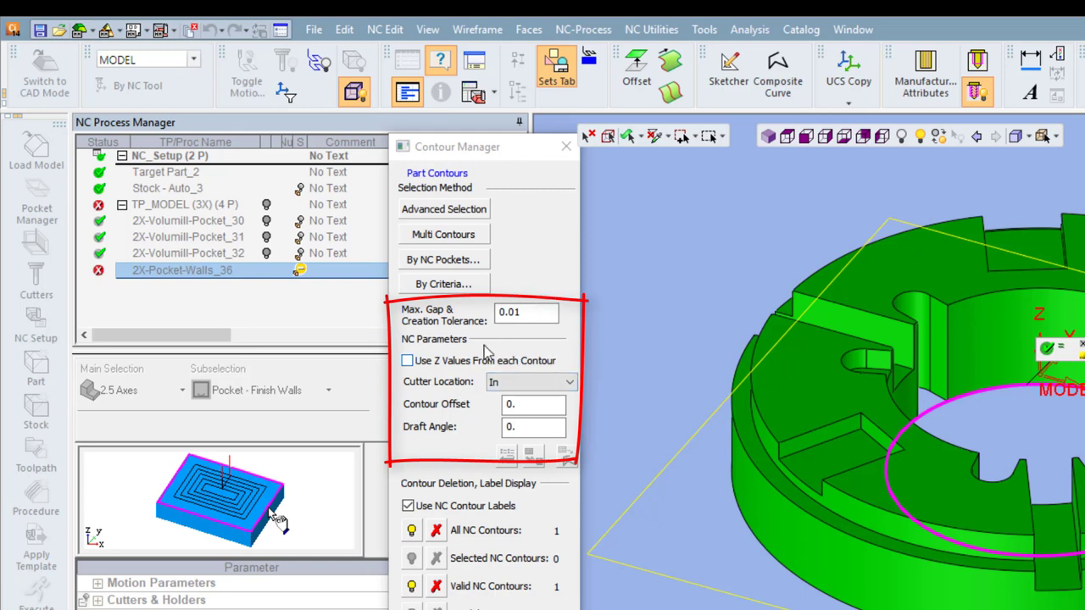
{"action": "left_click", "coordinate": [407, 361]}
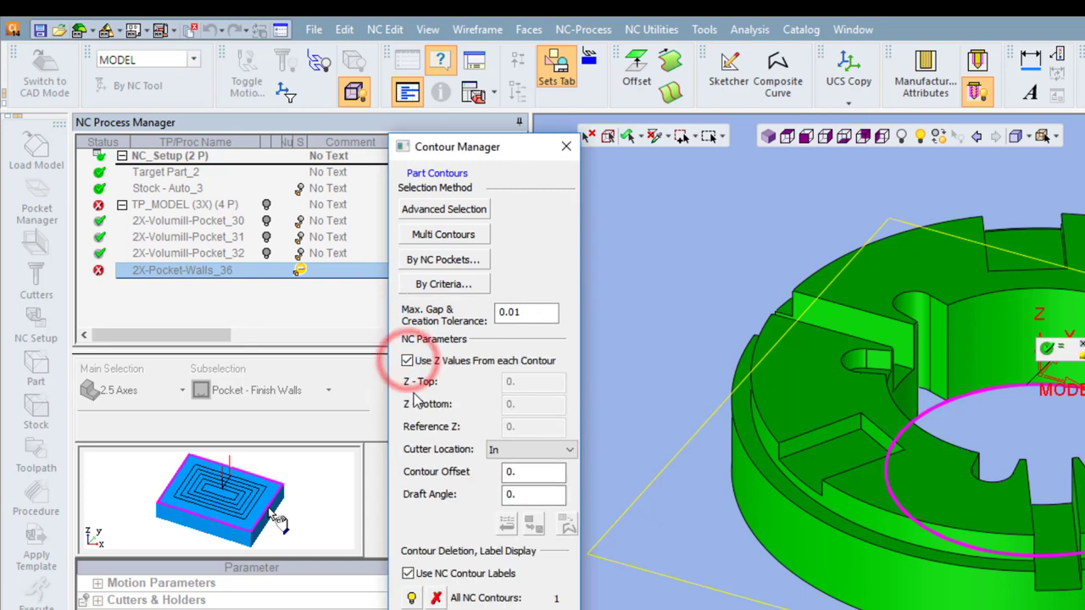
{"action": "left_click", "coordinate": [1055, 357]}
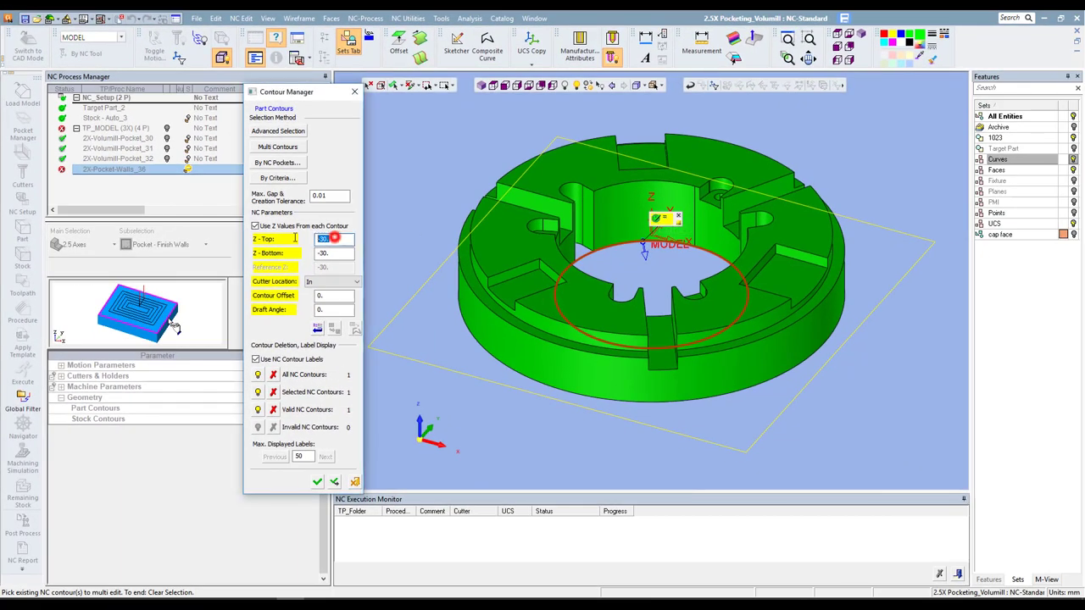
{"action": "left_click", "coordinate": [334, 239]}
{"action": "left_click", "coordinate": [639, 187]}
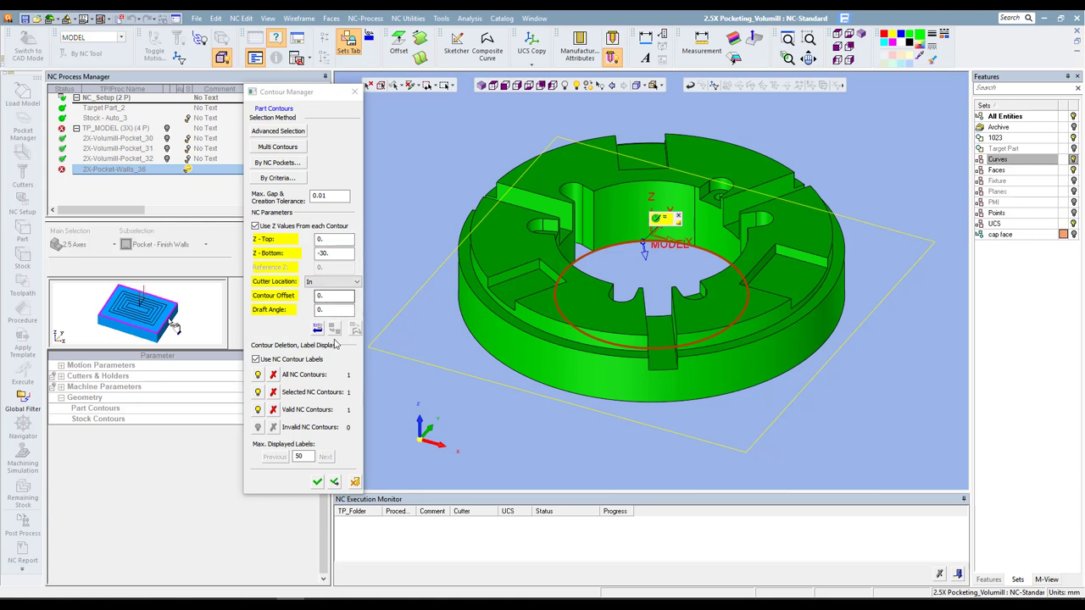
- Accept the bore contour, review Motion Parameters, and save and calculate 2X-Pocket-Walls_36
{"action": "left_click", "coordinate": [317, 482]}
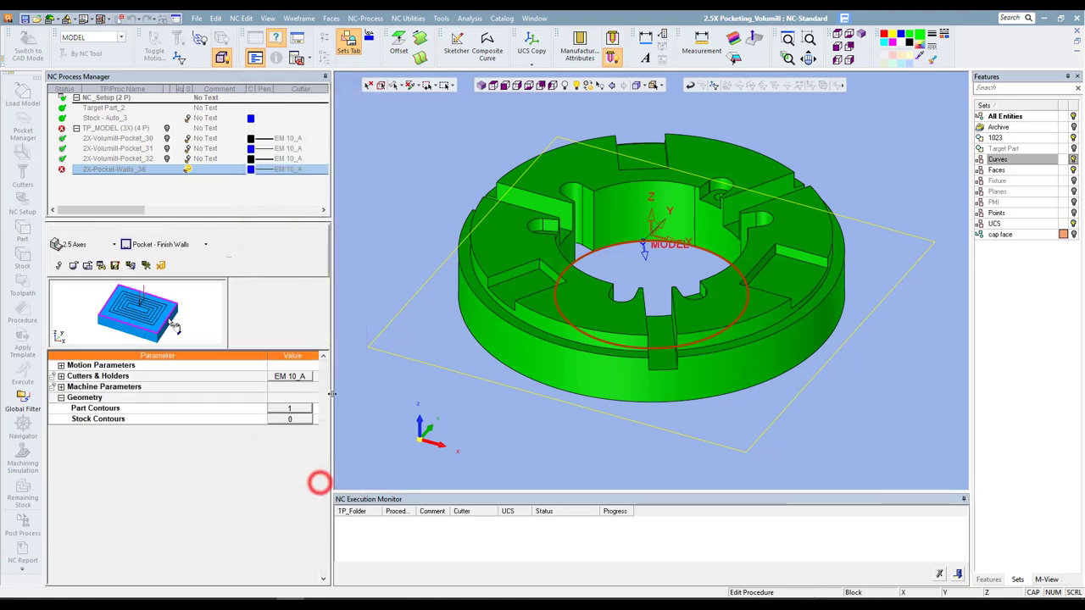
{"action": "left_click", "coordinate": [61, 366]}
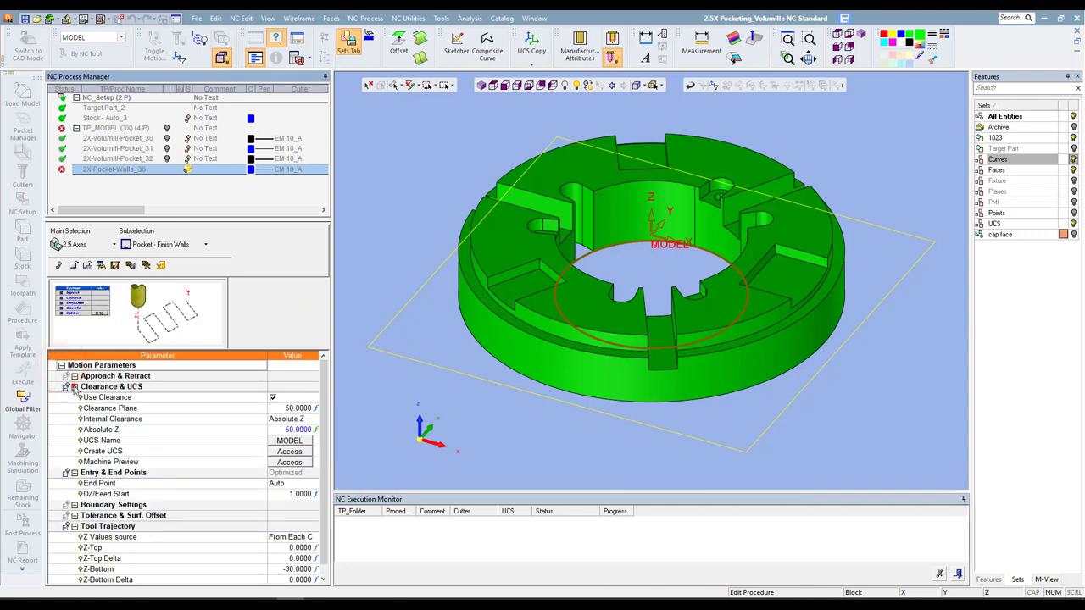
{"action": "left_click", "coordinate": [75, 386]}
{"action": "left_click", "coordinate": [74, 398]}
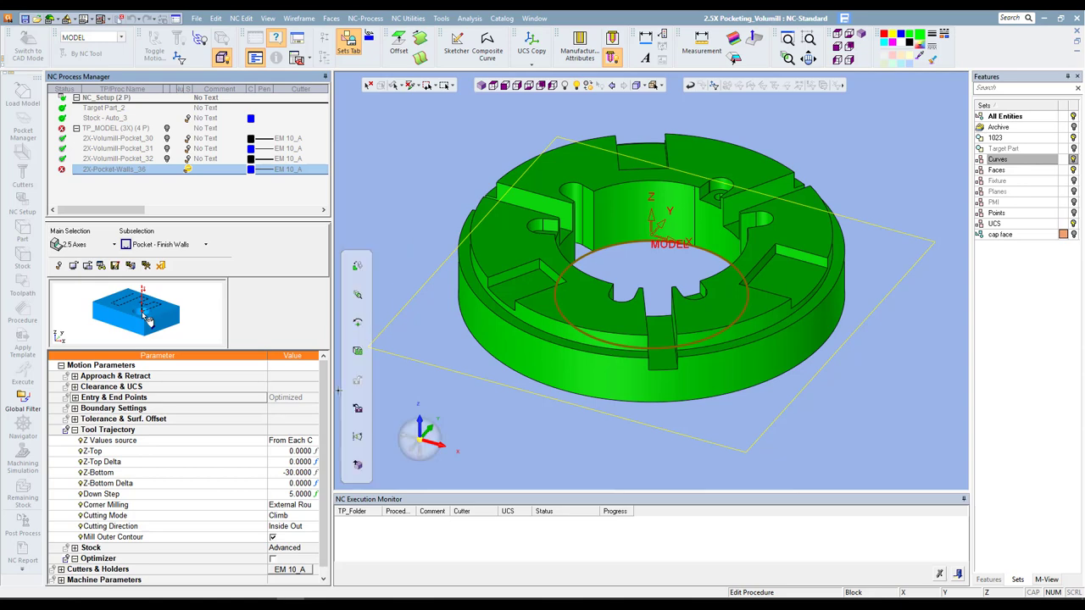
{"action": "right_click", "coordinate": [417, 185]}
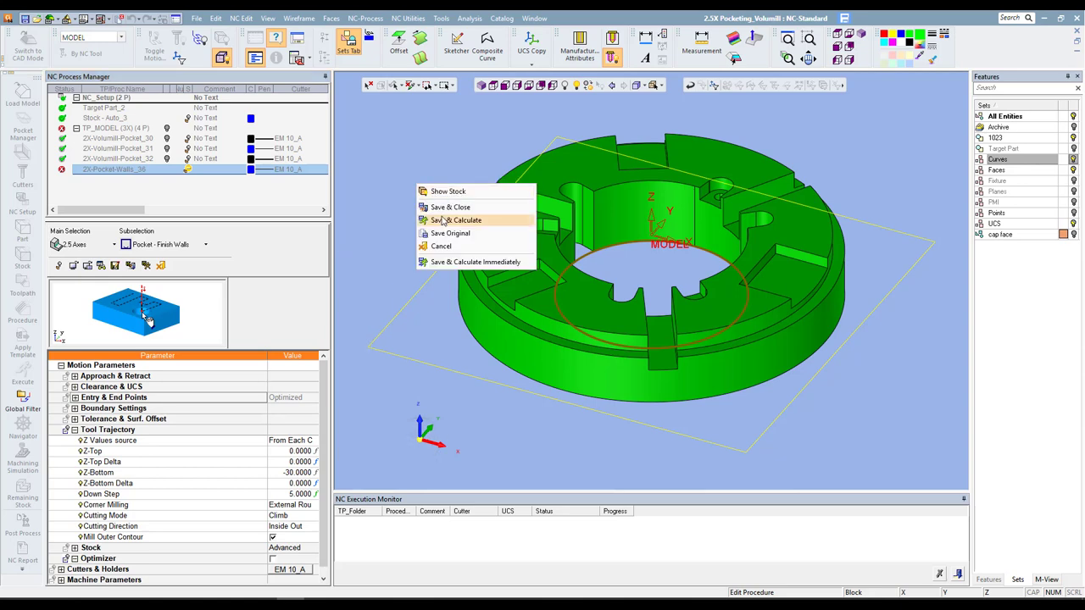
{"action": "left_click", "coordinate": [441, 220]}
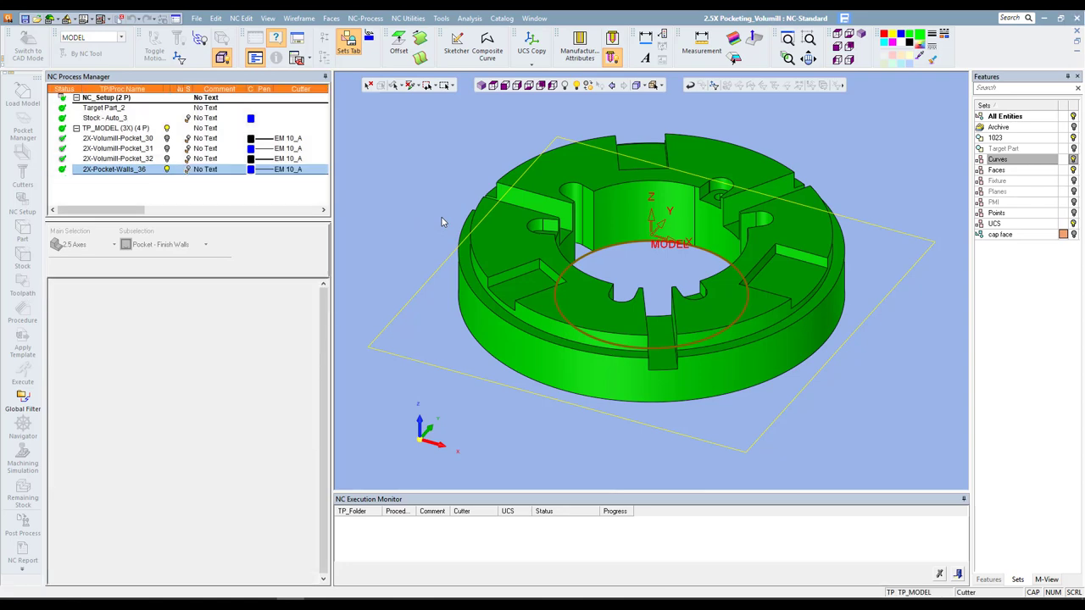
- Inspect the toolpath in Top and Isometric views, then reopen 2X-Pocket-Walls_36 for editing
{"action": "left_click", "coordinate": [493, 87]}
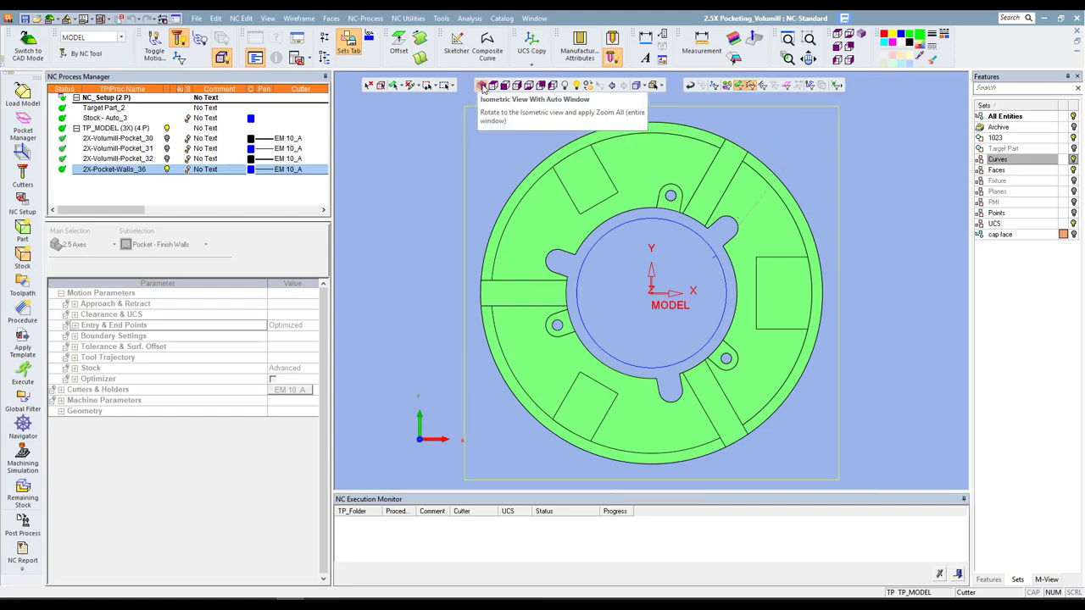
{"action": "left_click", "coordinate": [482, 86]}
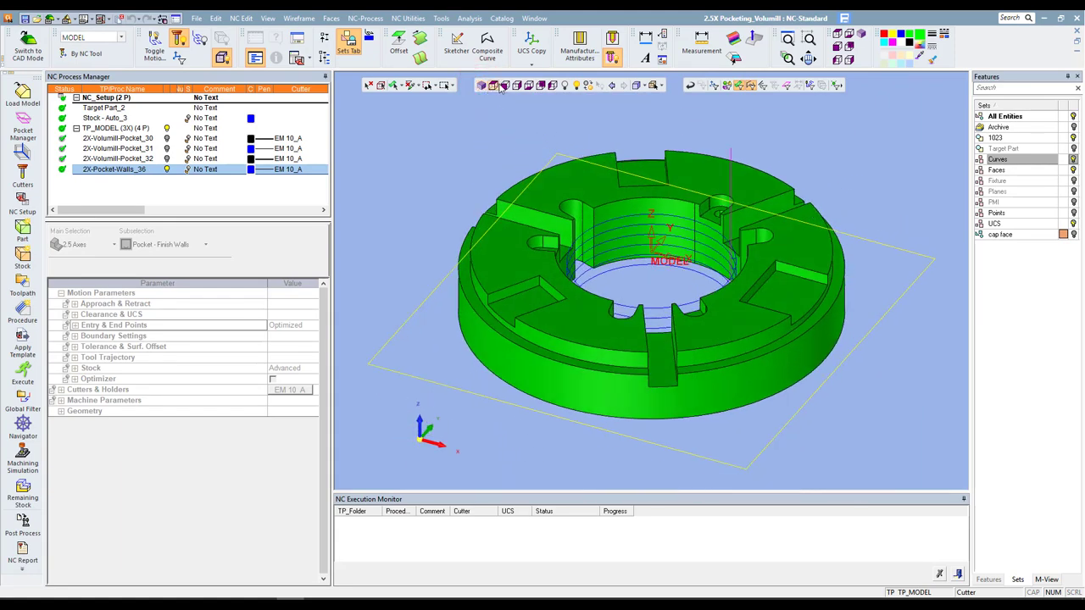
{"action": "left_click", "coordinate": [492, 86]}
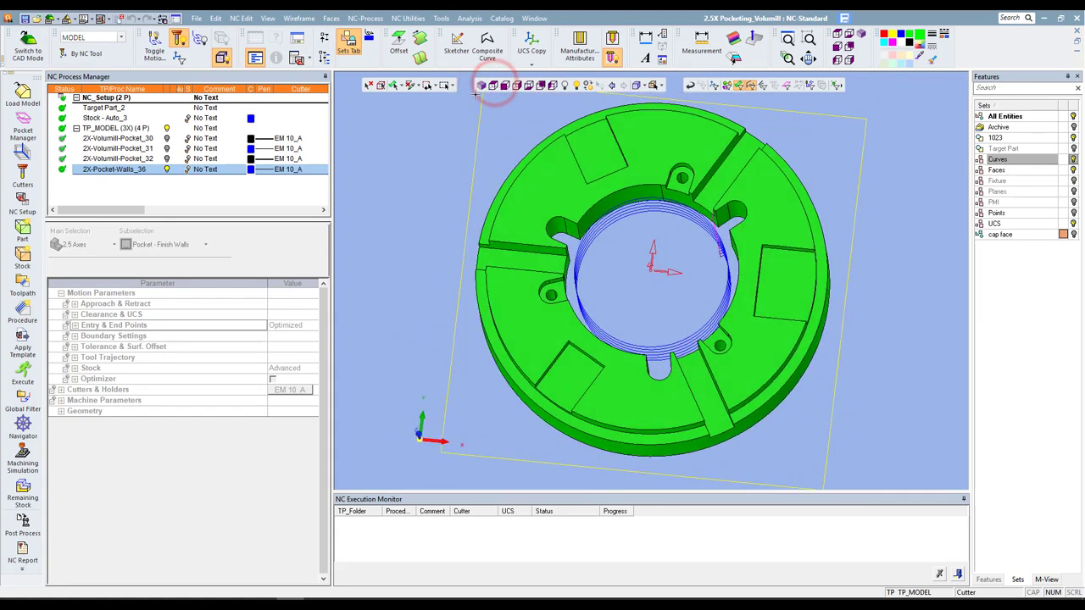
{"action": "left_click", "coordinate": [480, 85]}
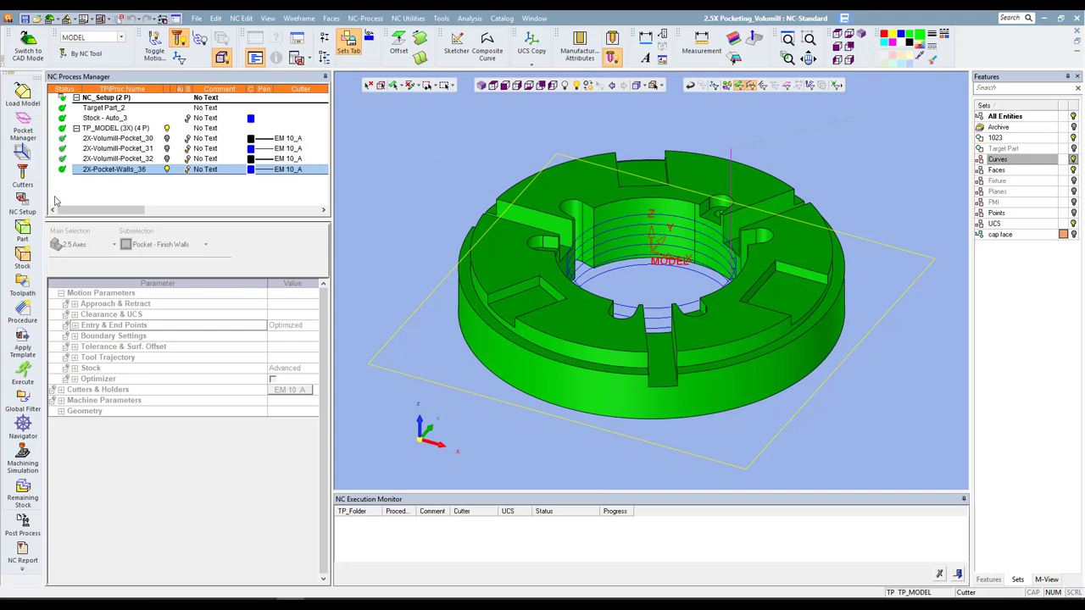
{"action": "double_click", "coordinate": [102, 172]}
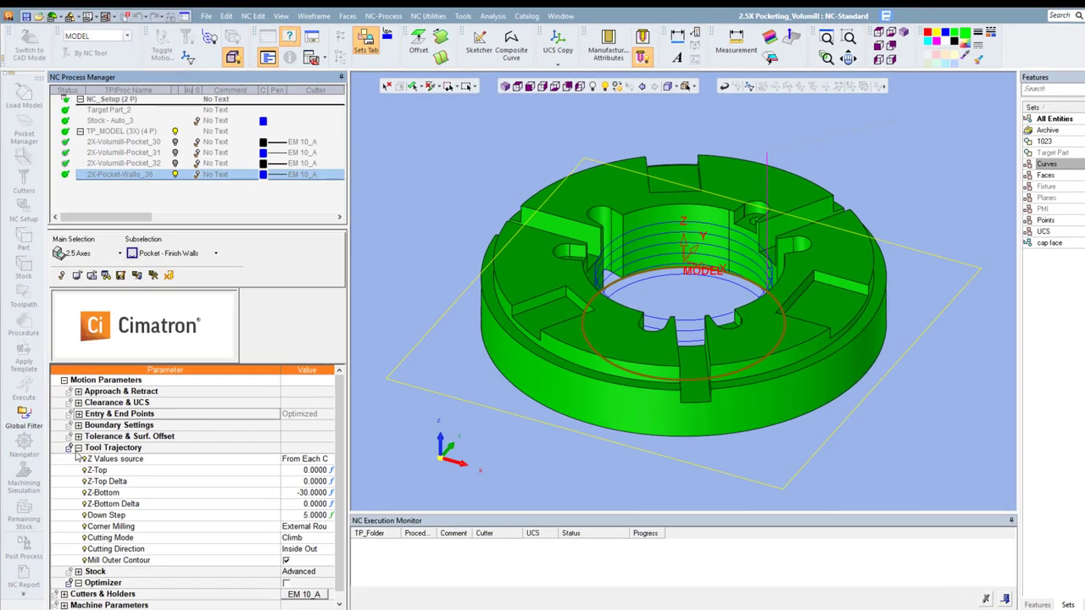
{"action": "left_click", "coordinate": [78, 447]}
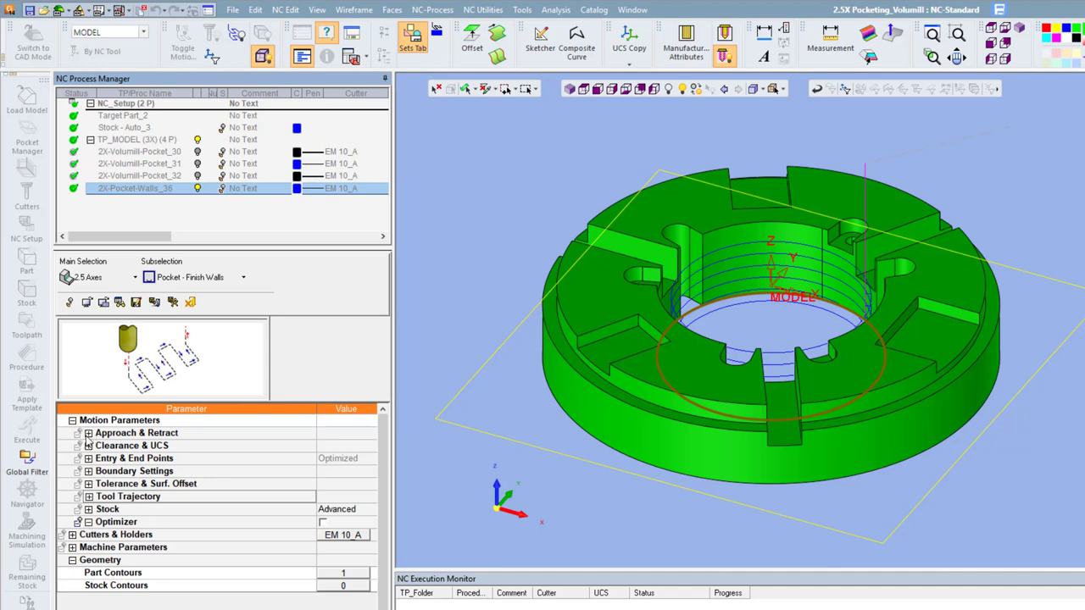
- Review the Contour Approach / Retract choices, leaving it at Normal for now
{"action": "left_click", "coordinate": [88, 433]}
{"action": "left_click", "coordinate": [297, 446]}
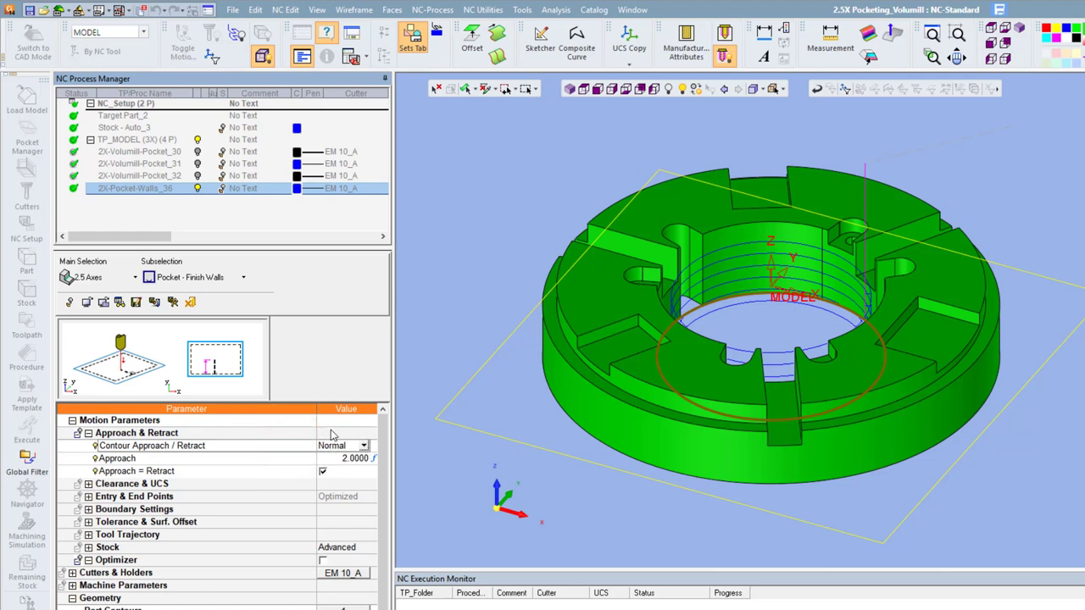
{"action": "left_click", "coordinate": [596, 88]}
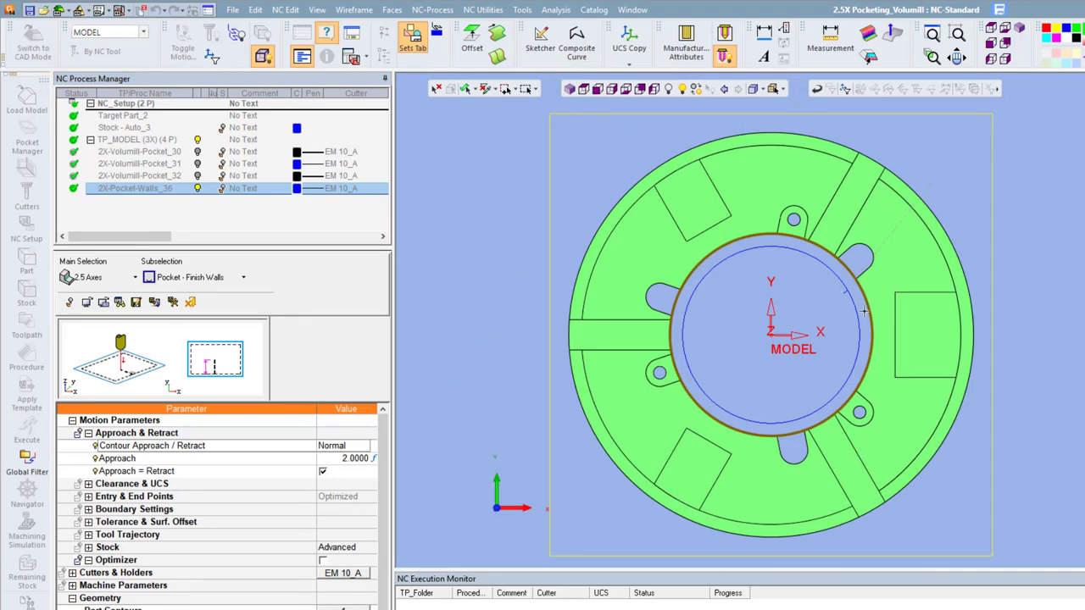
{"action": "scroll", "coordinate": [863, 311], "scroll_direction": "up", "scroll_amount": 3}
{"action": "scroll", "coordinate": [826, 279], "scroll_direction": "up", "scroll_amount": 3}
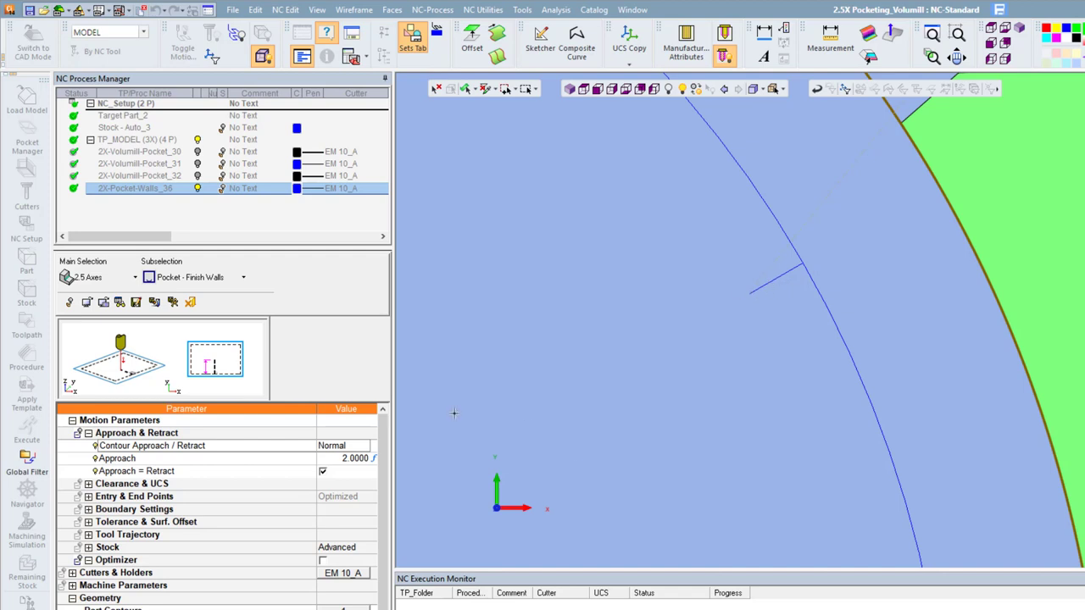
{"action": "left_click", "coordinate": [354, 449]}
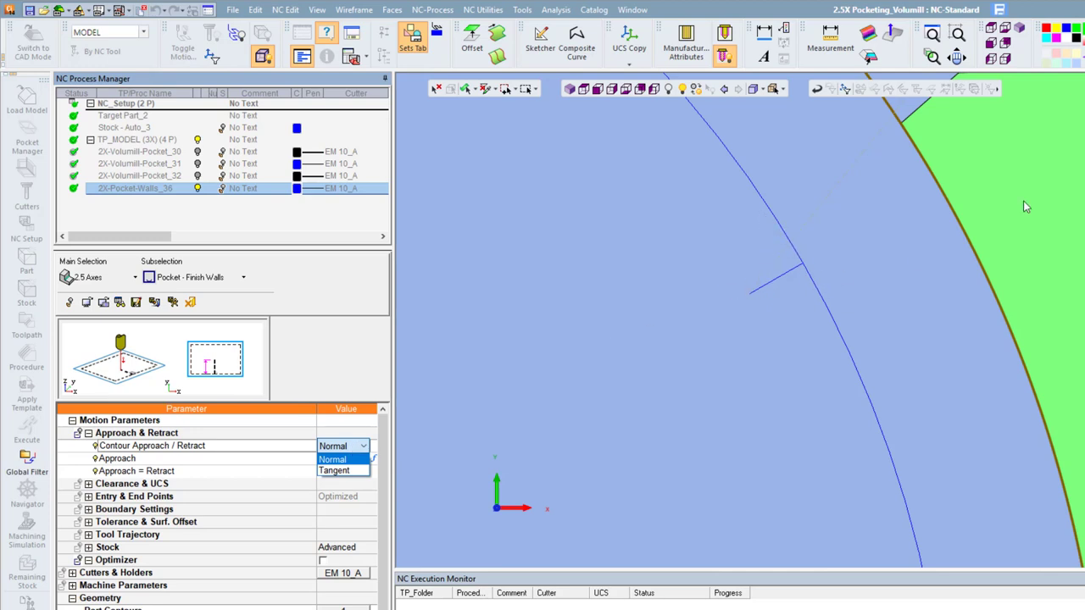
{"action": "left_click", "coordinate": [305, 447]}
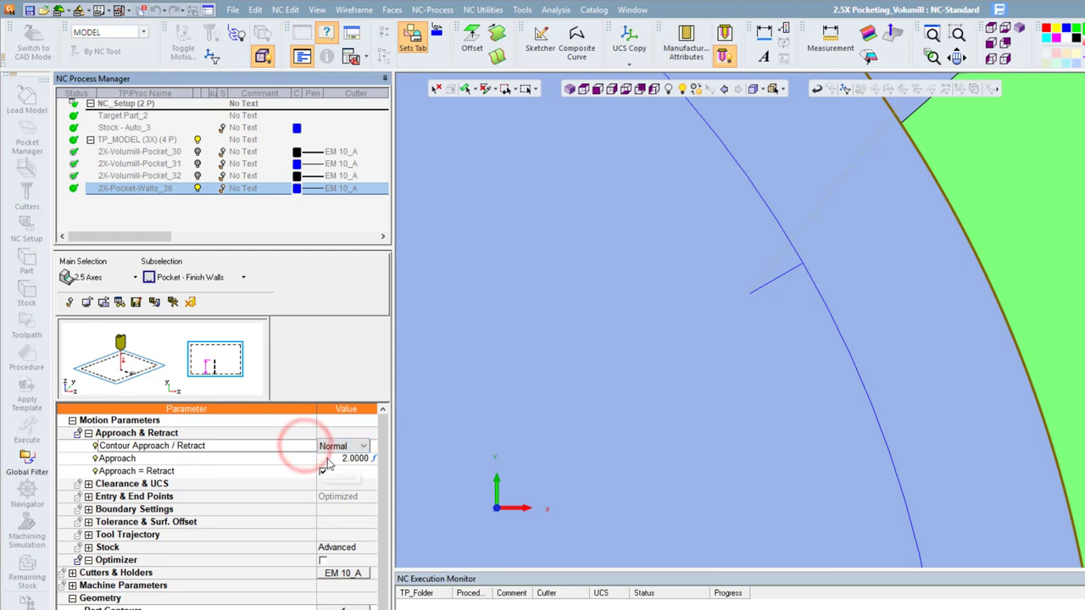
{"action": "left_click", "coordinate": [359, 448]}
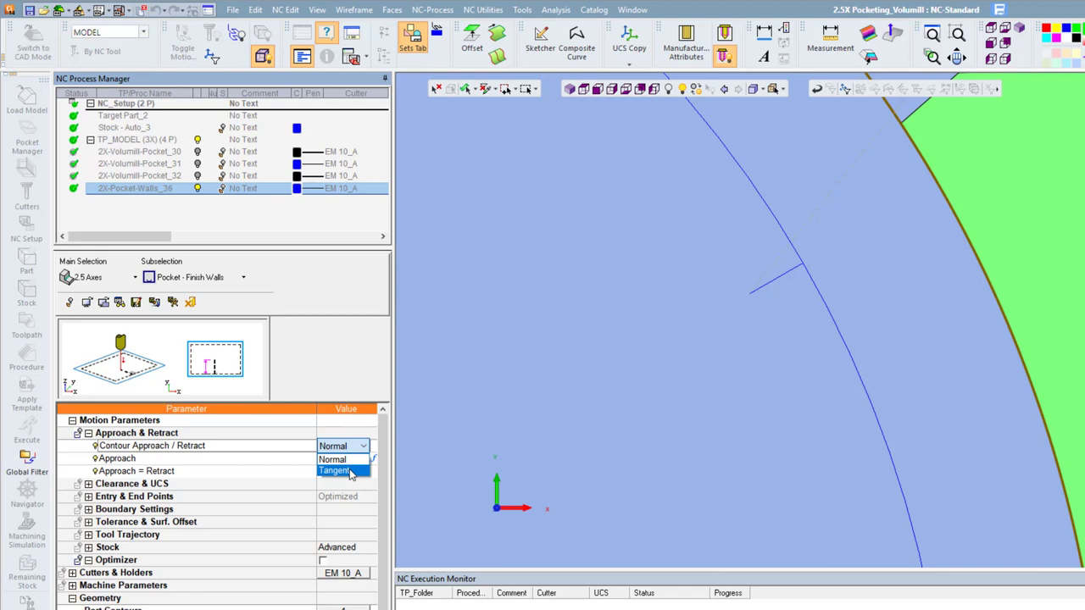
{"action": "left_click", "coordinate": [303, 445]}
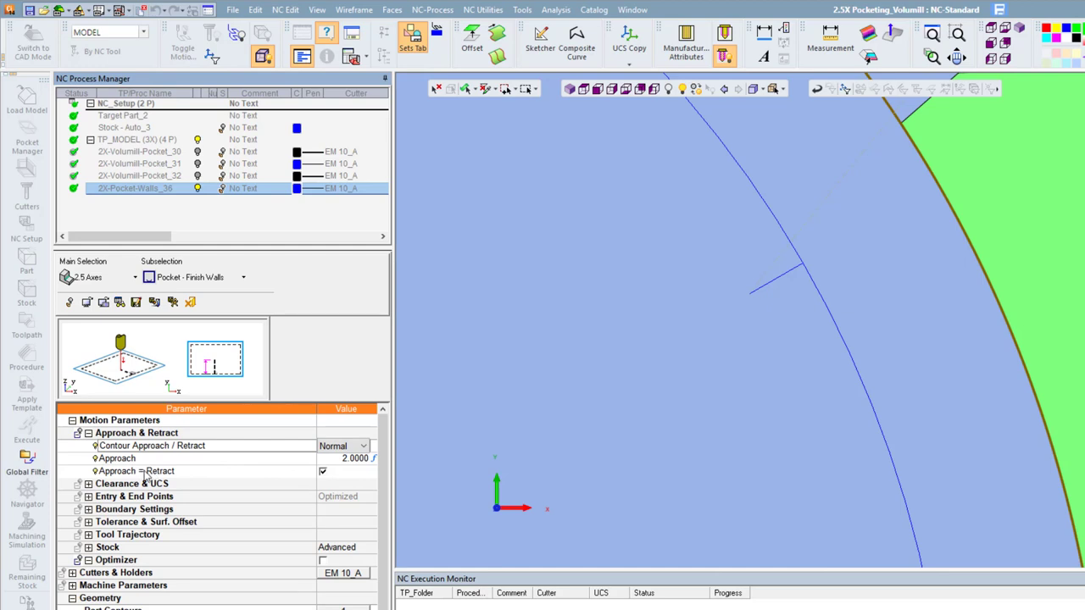
- Switch Contour Approach / Retract to Tangent arcs of radius 10, retract matching approach
{"action": "left_click", "coordinate": [323, 472]}
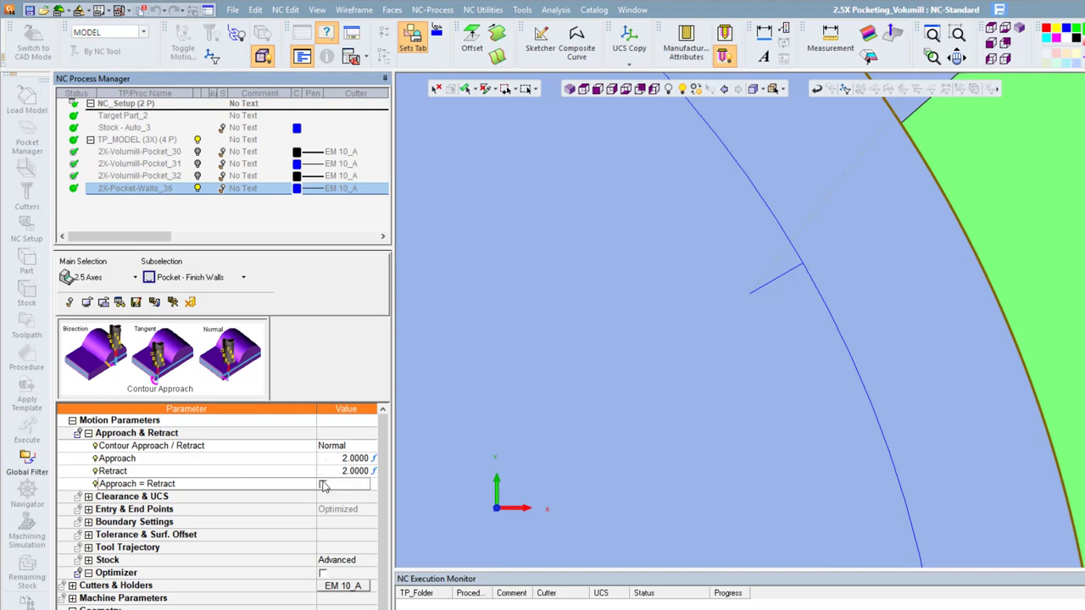
{"action": "left_click", "coordinate": [326, 485]}
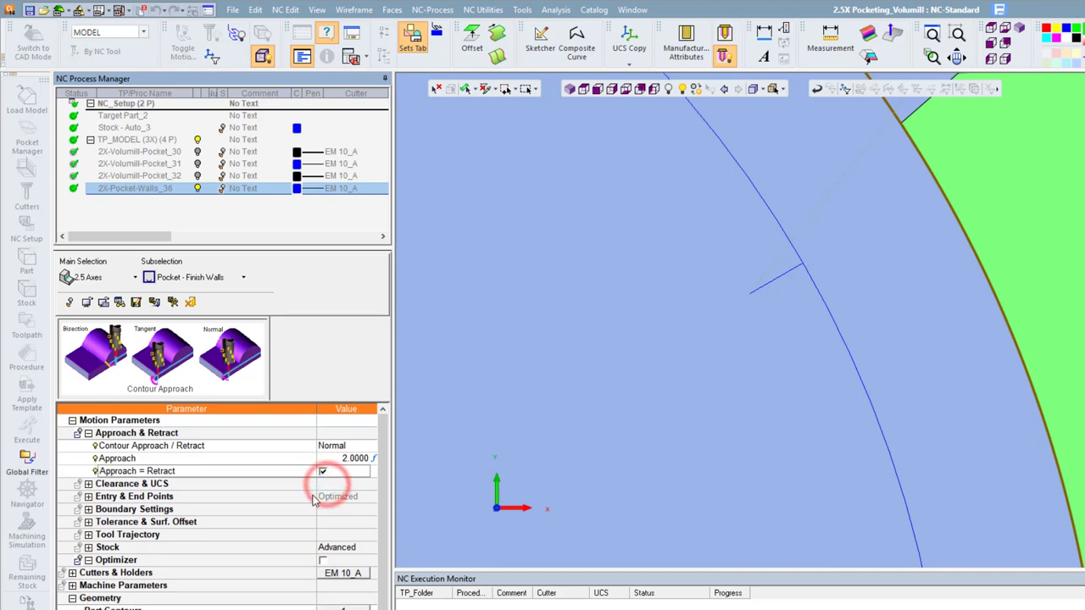
{"action": "left_click", "coordinate": [339, 446]}
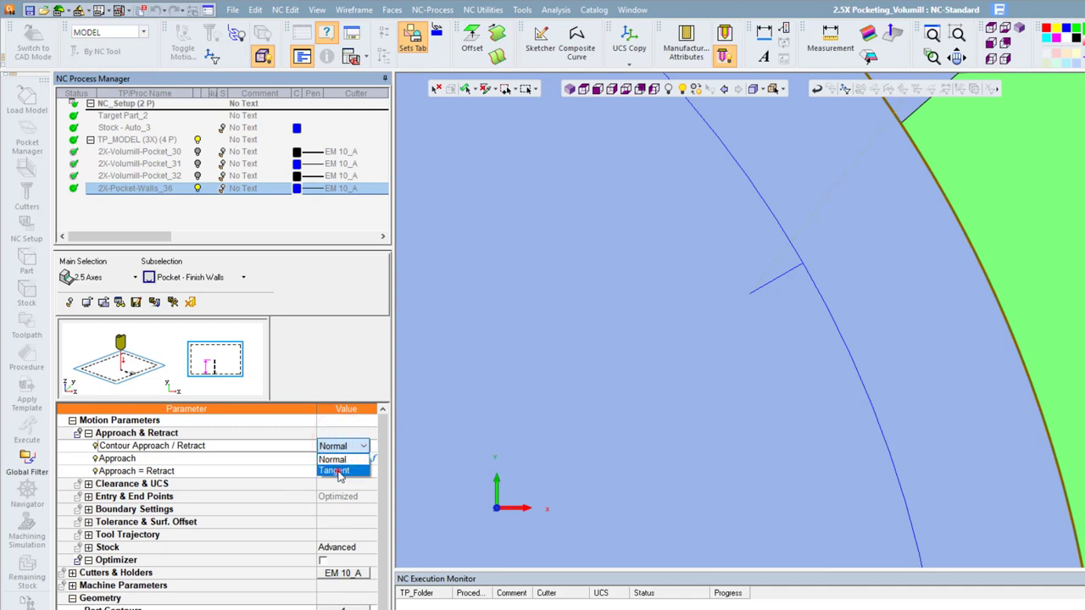
{"action": "left_click", "coordinate": [339, 472]}
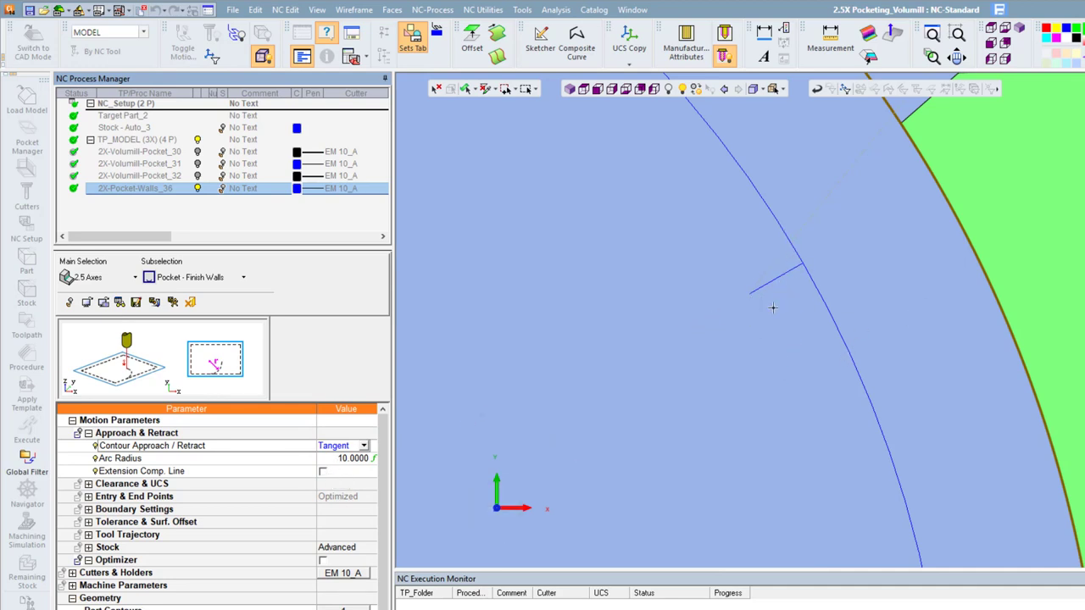
- Save and calculate the procedure, then reopen 2X-Pocket-Walls_36 for editing
{"action": "right_click", "coordinate": [552, 222]}
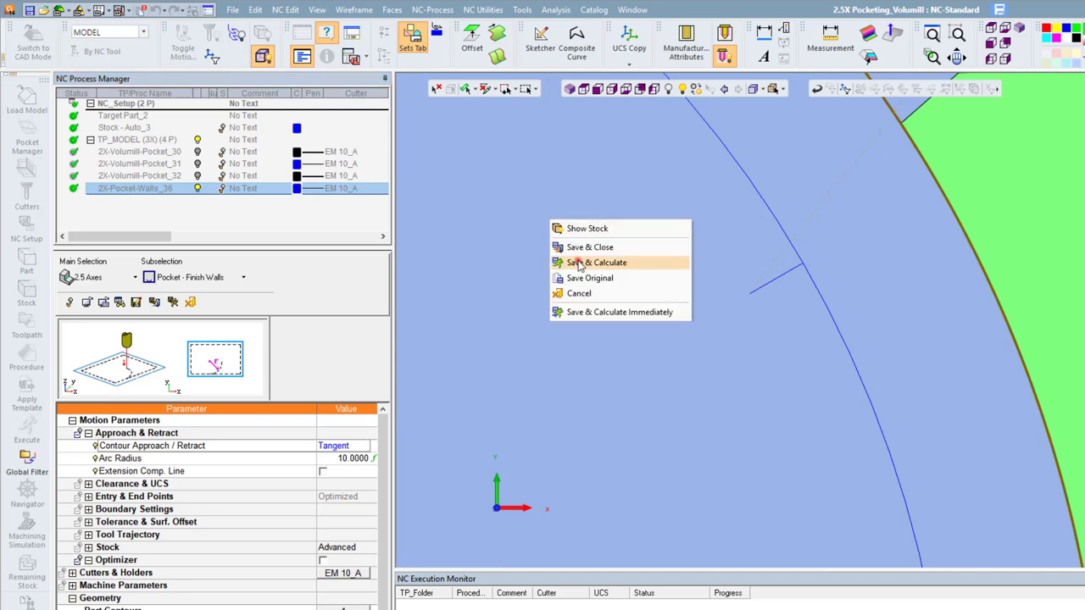
{"action": "left_click", "coordinate": [577, 261]}
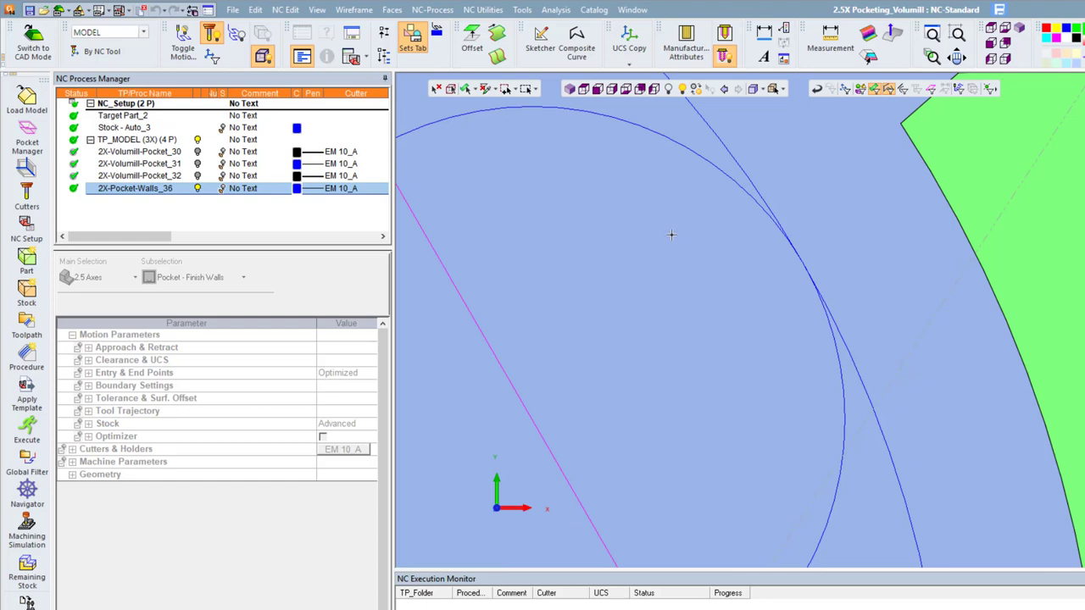
{"action": "scroll", "coordinate": [678, 339], "scroll_direction": "down", "scroll_amount": 3}
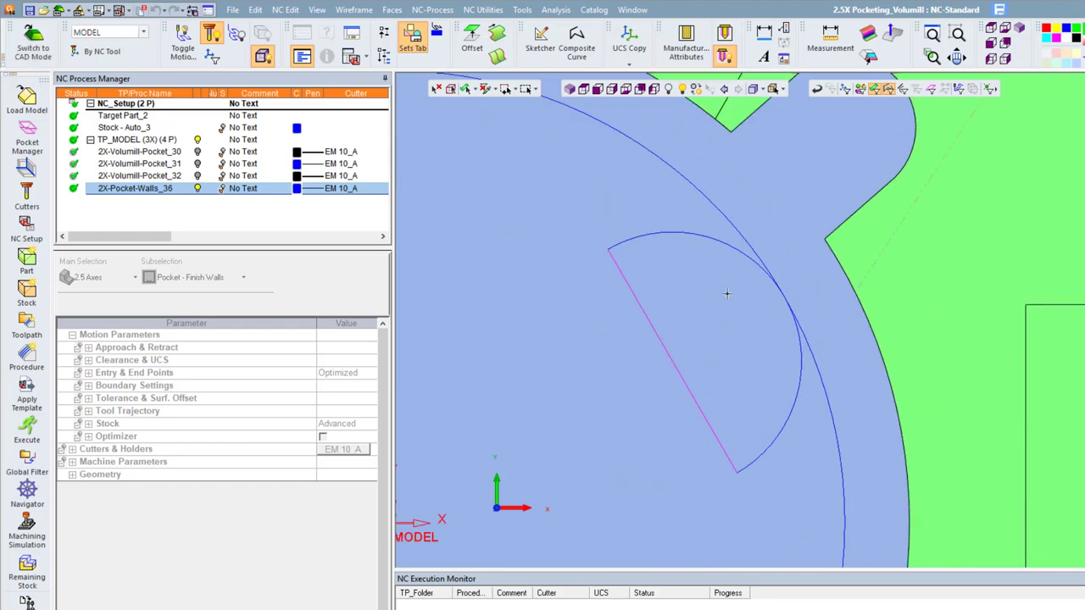
{"action": "scroll", "coordinate": [726, 294], "scroll_direction": "down", "scroll_amount": 2}
{"action": "scroll", "coordinate": [746, 347], "scroll_direction": "down", "scroll_amount": 1}
{"action": "scroll", "coordinate": [758, 365], "scroll_direction": "down", "scroll_amount": 1}
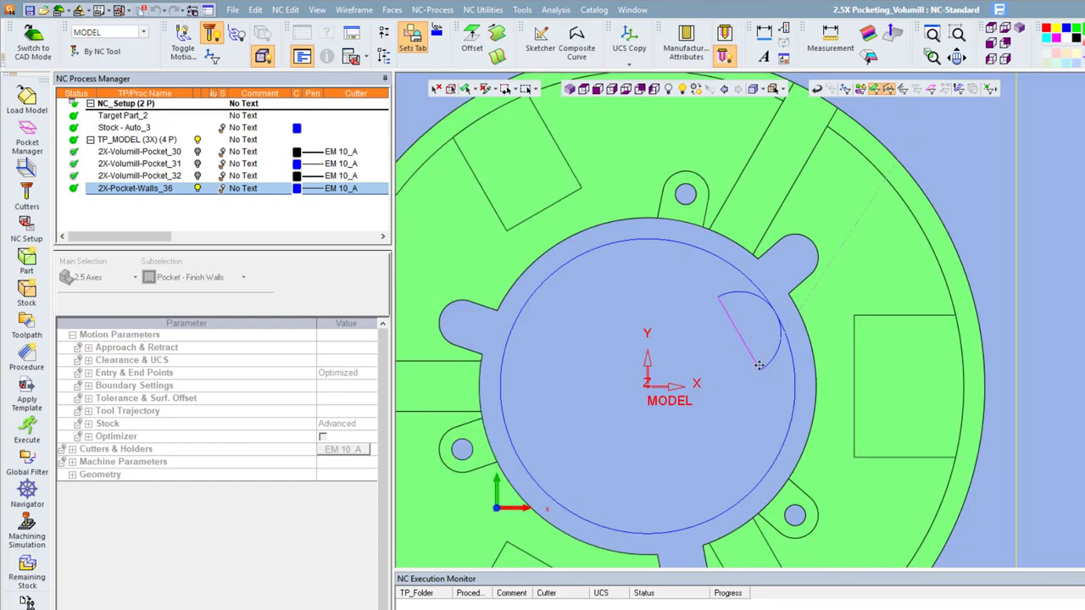
{"action": "middle_click_drag", "start_coordinate": [759, 365], "coordinate": [792, 338]}
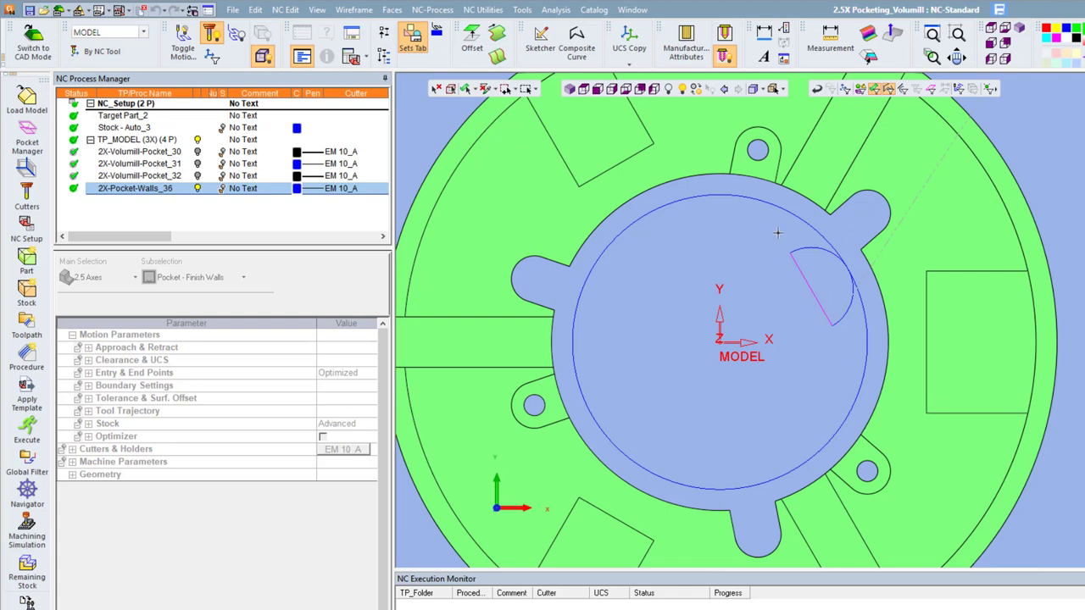
{"action": "double_click", "coordinate": [131, 190]}
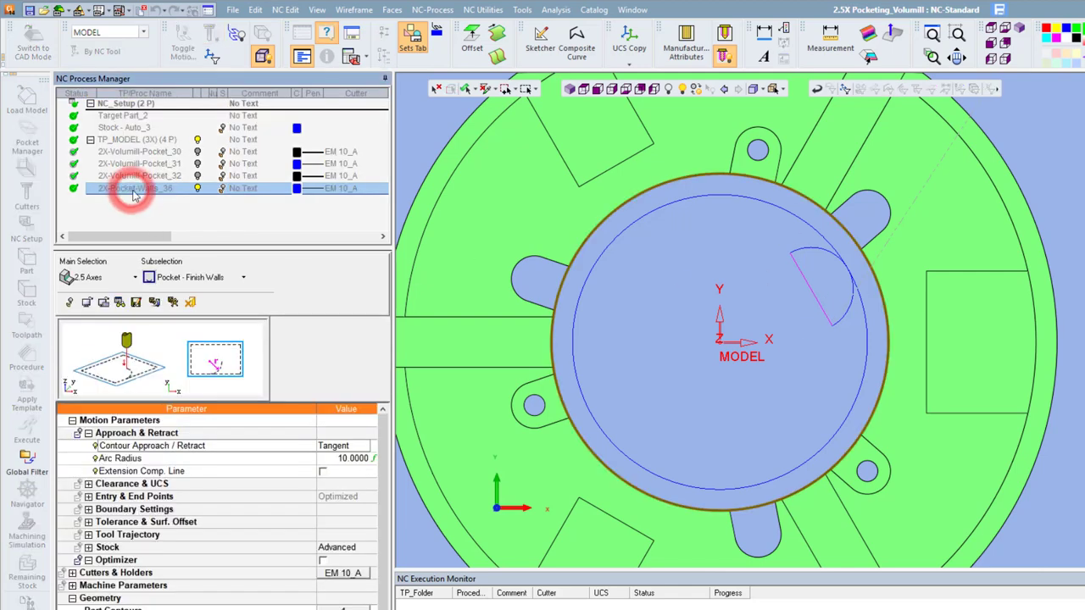
- Show the Clearance & UCS settings and keep Absolute Z as the internal clearance
{"action": "left_click", "coordinate": [88, 433]}
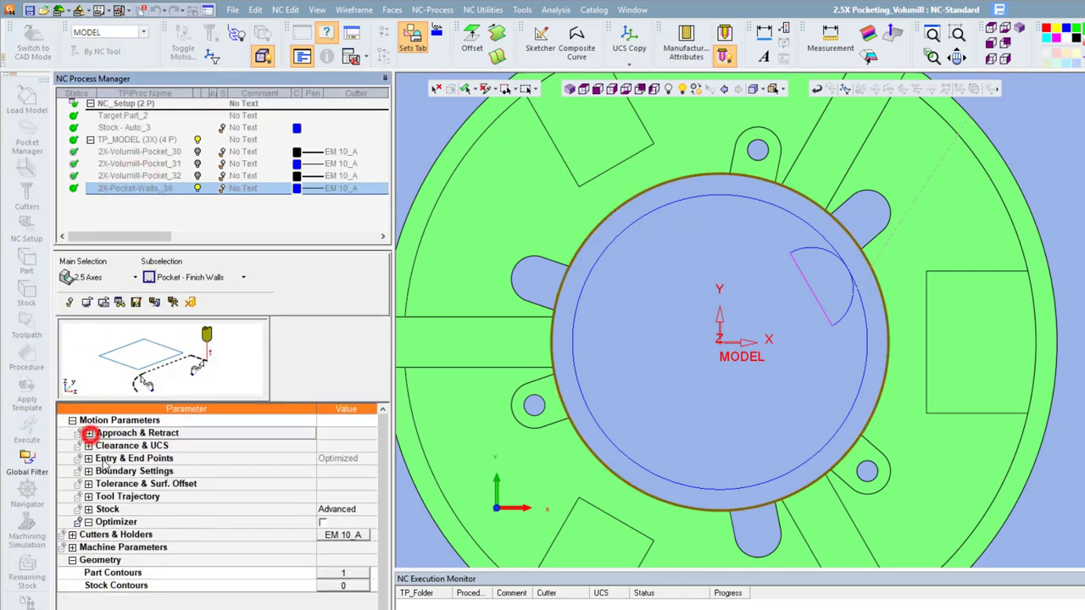
{"action": "left_click", "coordinate": [88, 446]}
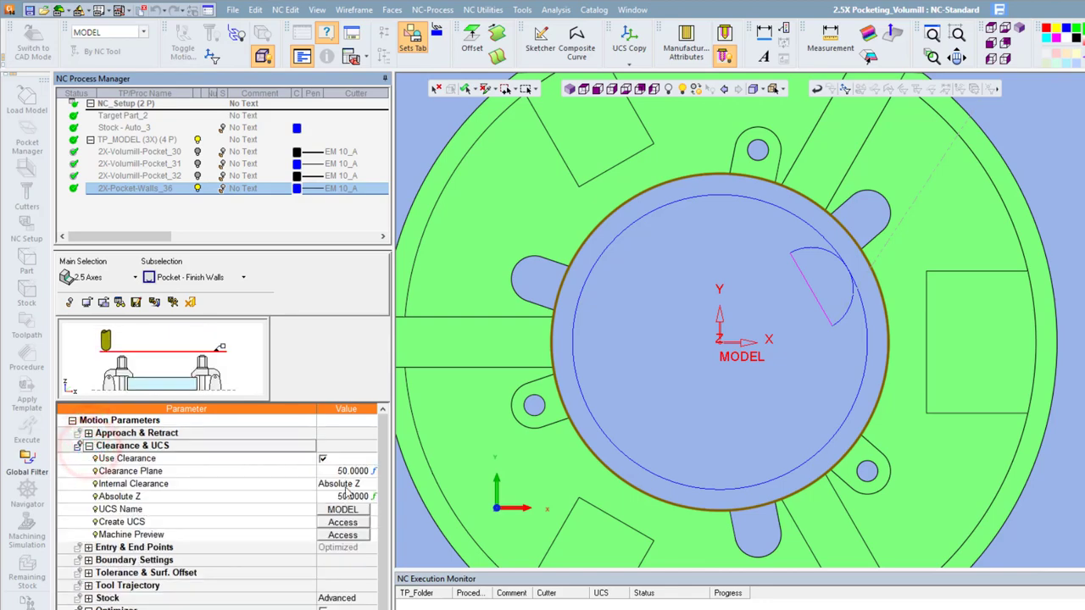
{"action": "left_click", "coordinate": [570, 88]}
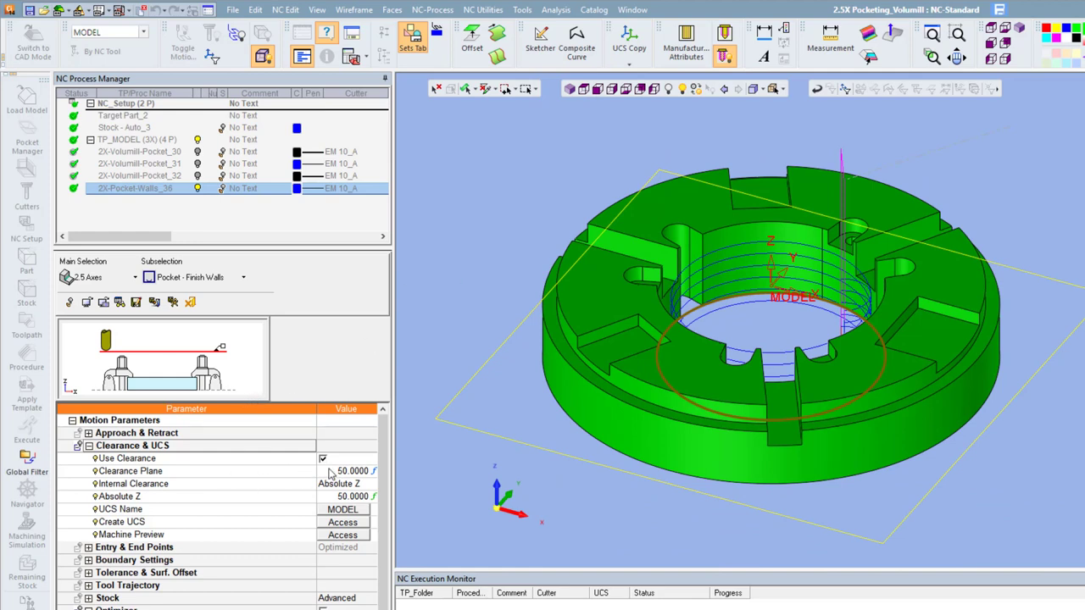
{"action": "left_click", "coordinate": [237, 487]}
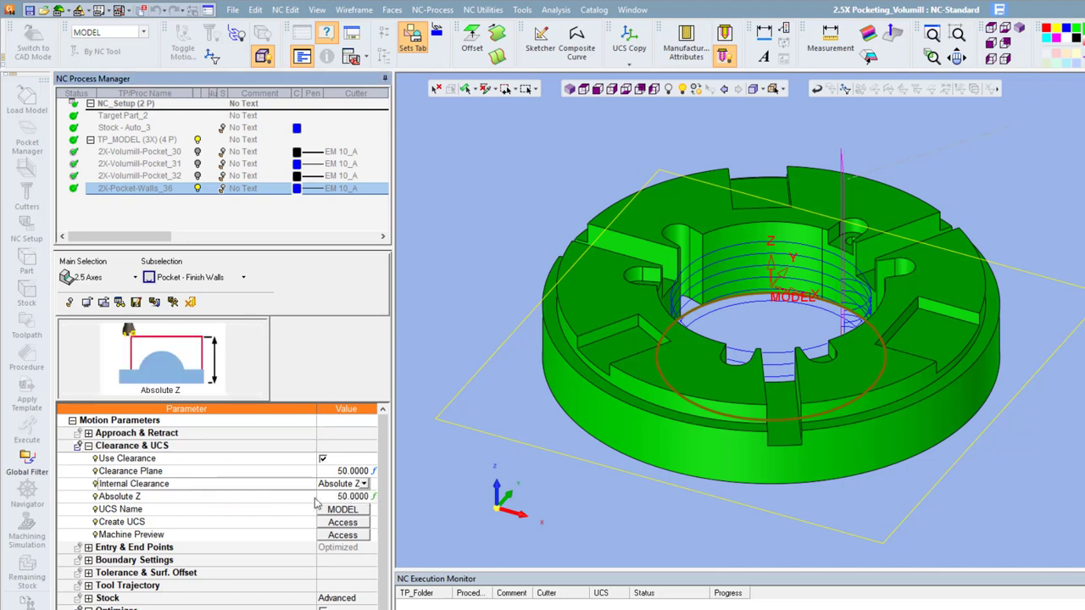
{"action": "left_click", "coordinate": [280, 497]}
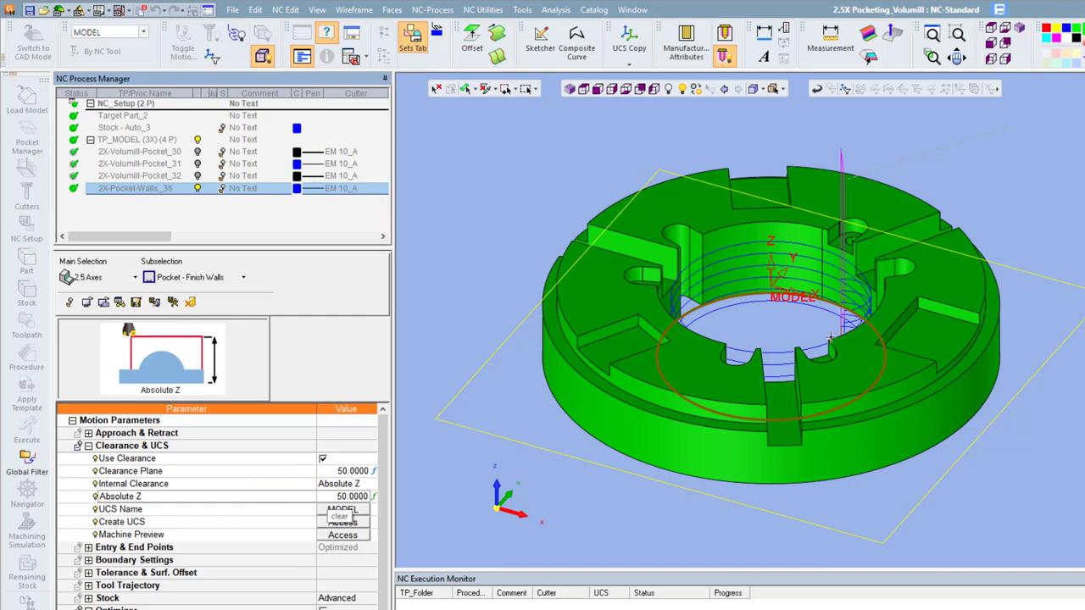
- Lower the Absolute Z clearance from 50 to 2 and save and calculate
{"action": "scroll", "coordinate": [844, 302], "scroll_direction": "up", "scroll_amount": 3}
{"action": "mouse_move", "coordinate": [843, 302]}
{"action": "middle_mouse_down"}
{"action": "mouse_move", "coordinate": [767, 287]}
{"action": "mouse_move", "coordinate": [762, 339]}
{"action": "middle_mouse_up"}
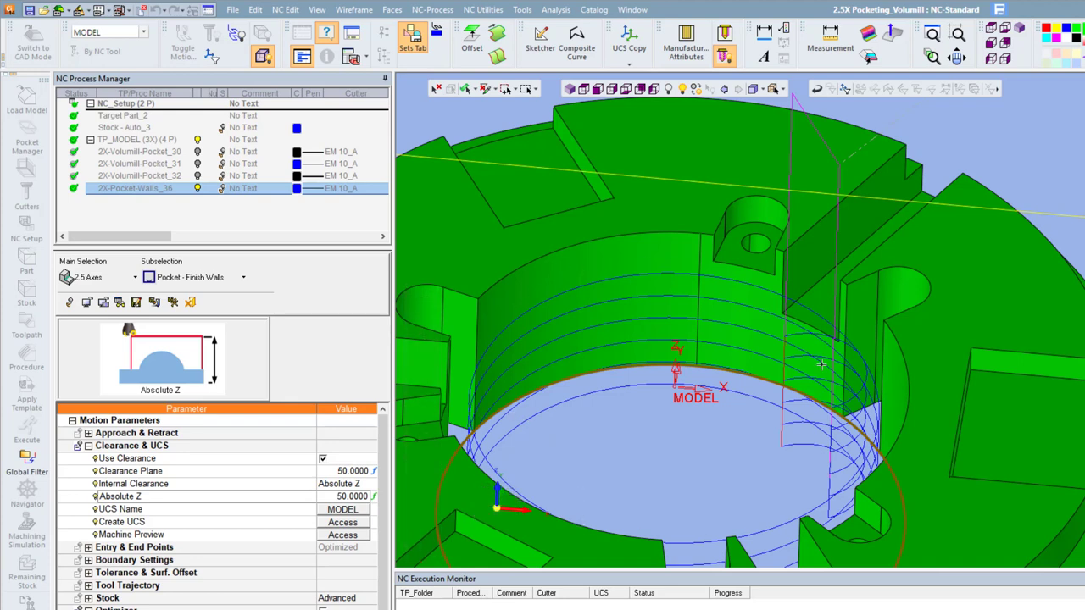
{"action": "left_click", "coordinate": [330, 496]}
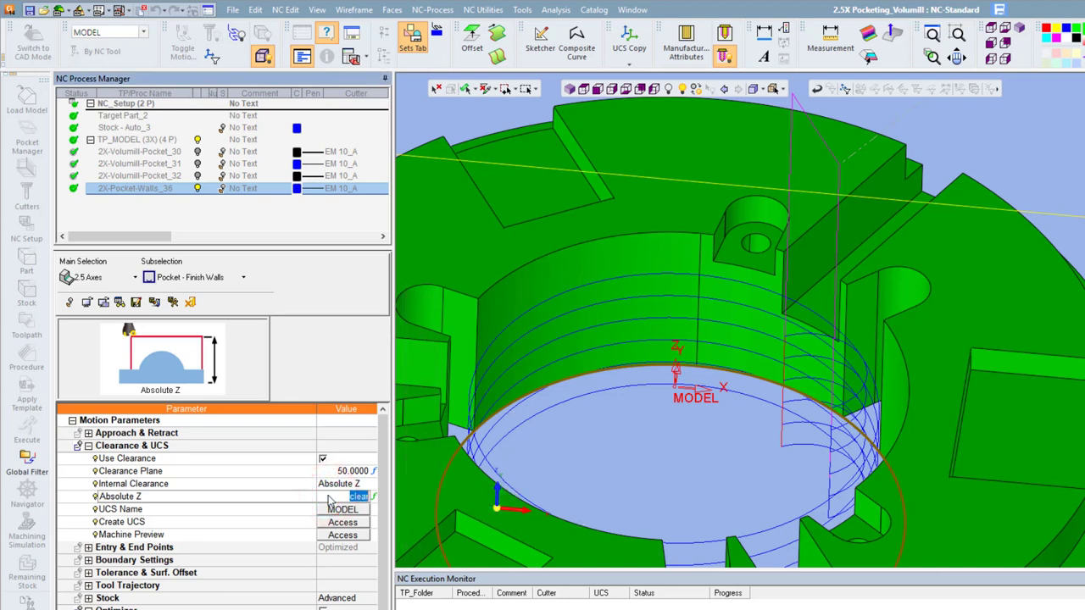
{"action": "type", "text": "2"}
{"action": "key", "text": "Return"}
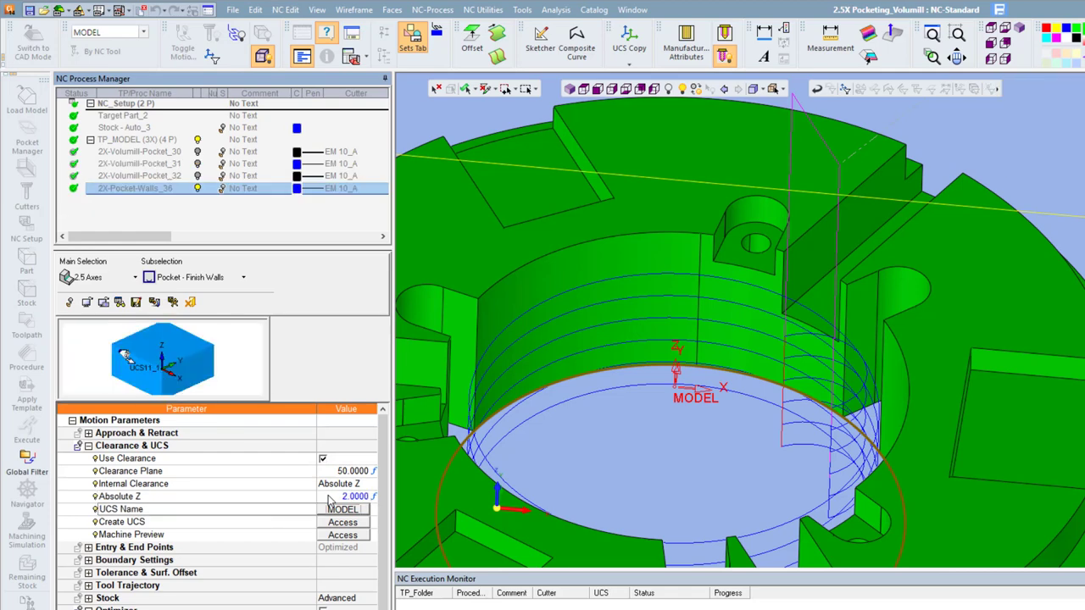
{"action": "right_click", "coordinate": [660, 258]}
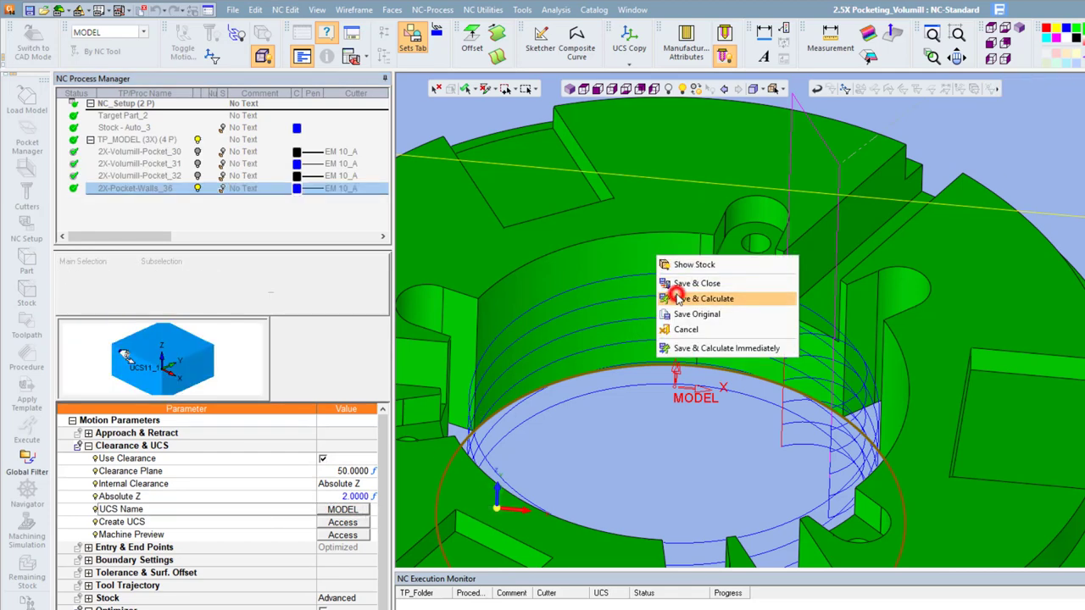
{"action": "left_click", "coordinate": [678, 297]}
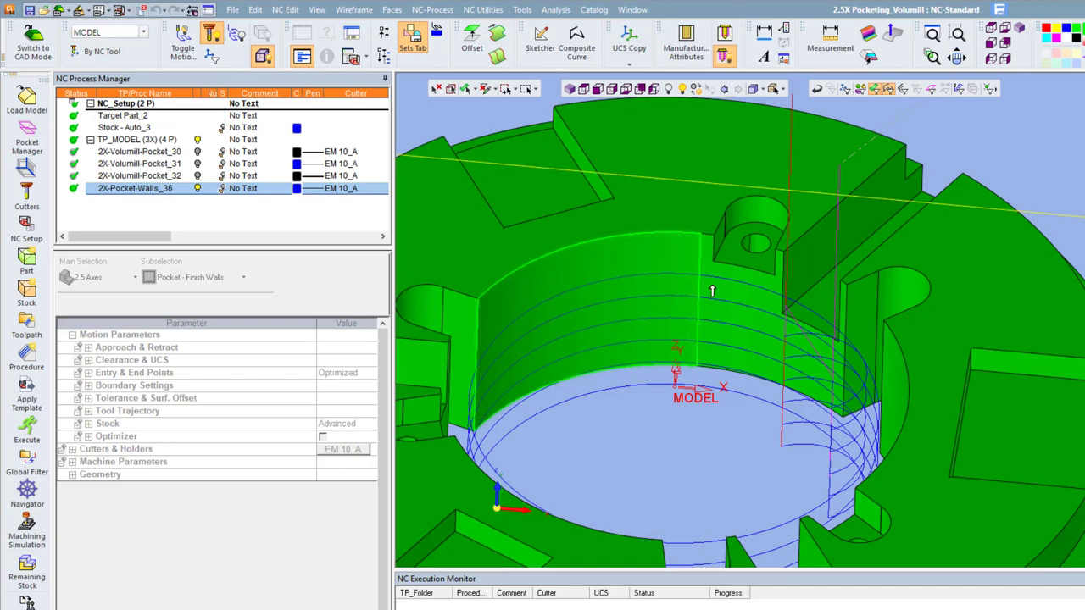
- Orbit the model to inspect the recalculated wall passes around the bore
{"action": "mouse_move", "coordinate": [709, 291]}
{"action": "middle_mouse_down"}
{"action": "mouse_move", "coordinate": [834, 282]}
{"action": "mouse_move", "coordinate": [638, 271]}
{"action": "middle_mouse_up"}
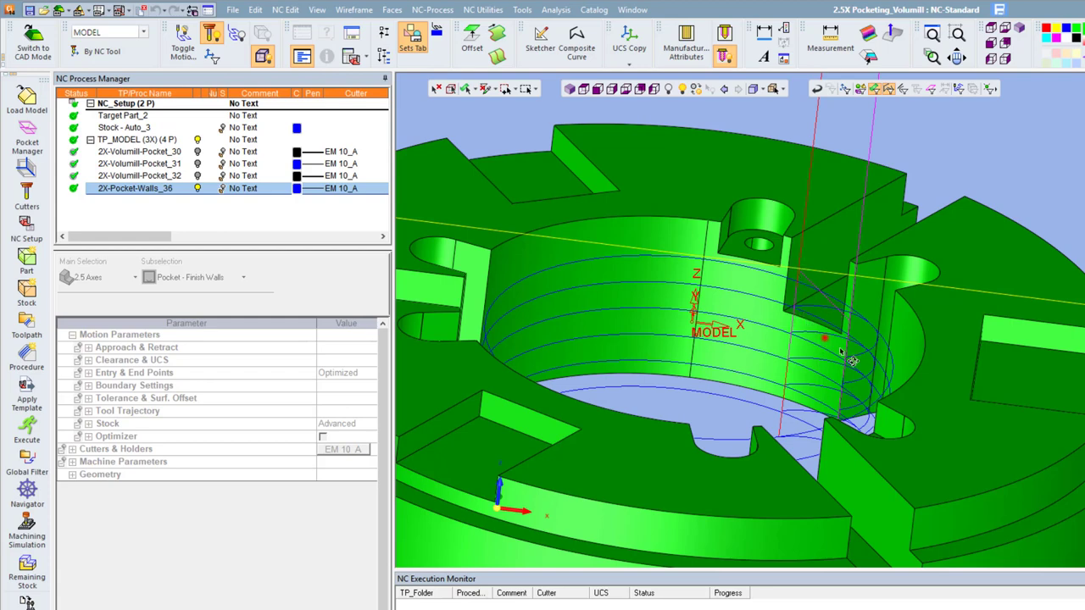
{"action": "middle_click_drag", "start_coordinate": [852, 360], "coordinate": [864, 358]}
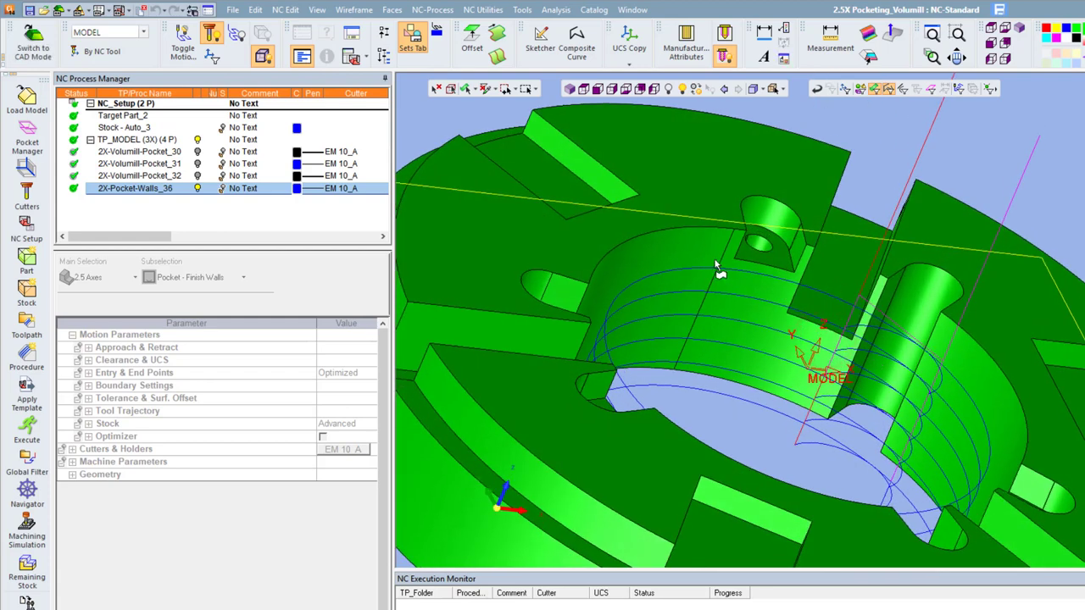
- Reopen 2X-Pocket-Walls_36 and set the internal clearance to Incremental with distance 0
{"action": "double_click", "coordinate": [150, 190]}
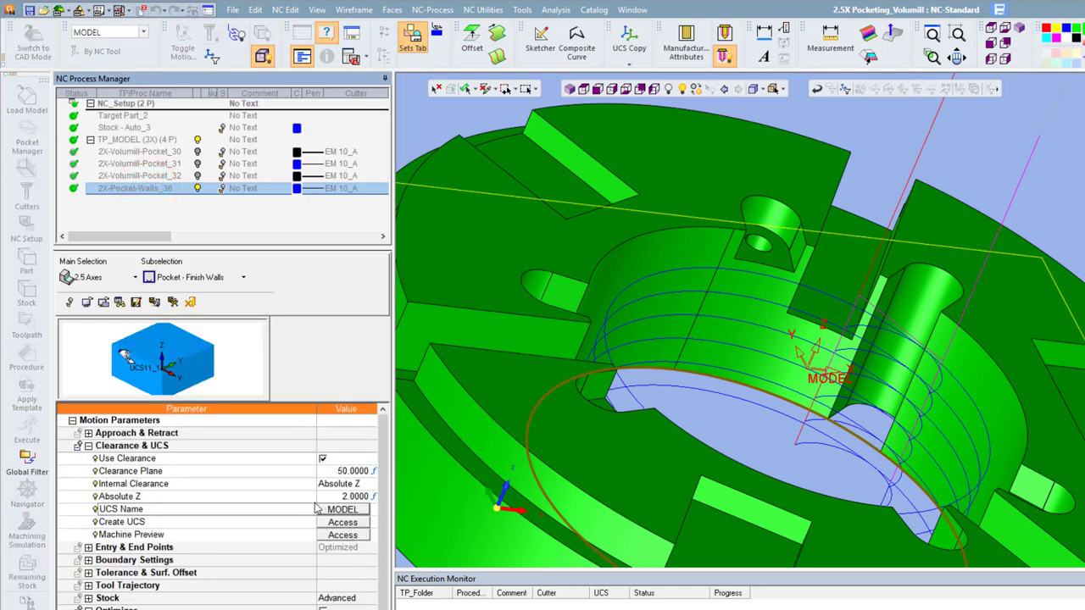
{"action": "left_click", "coordinate": [331, 483]}
{"action": "left_click", "coordinate": [335, 502]}
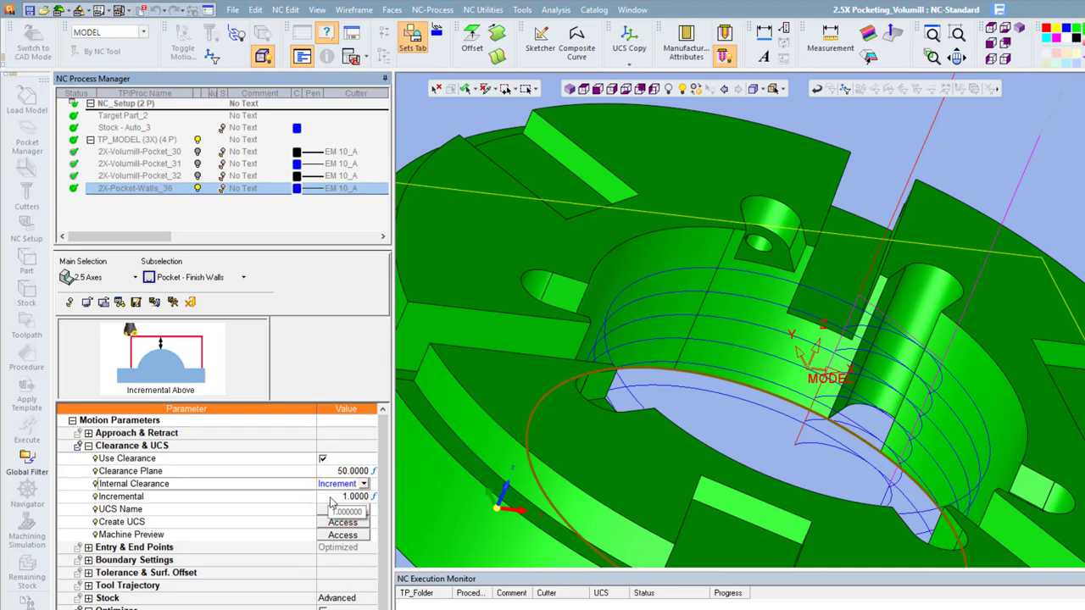
{"action": "left_click", "coordinate": [331, 506]}
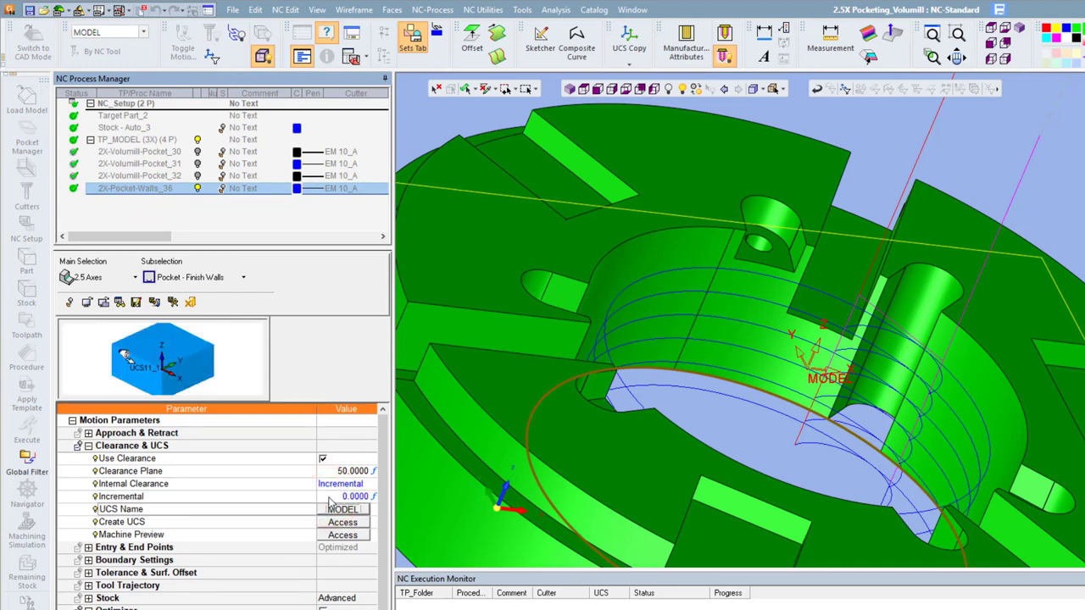
- Save and calculate the procedure, confirm the note with Yes, and view the ring's toolpath
{"action": "right_click", "coordinate": [533, 218]}
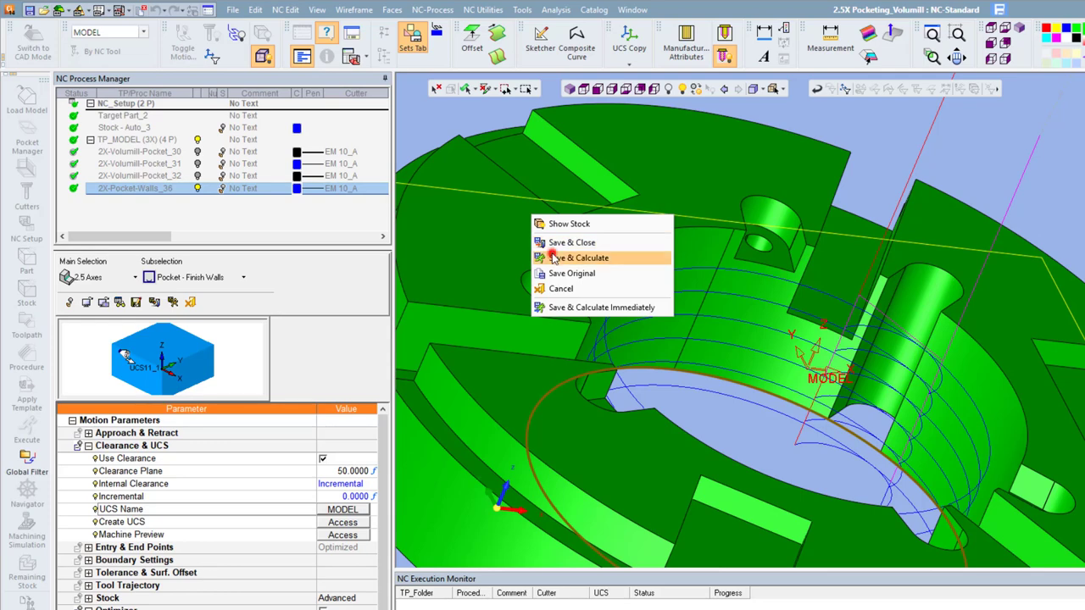
{"action": "left_click", "coordinate": [551, 258]}
{"action": "left_click", "coordinate": [578, 298]}
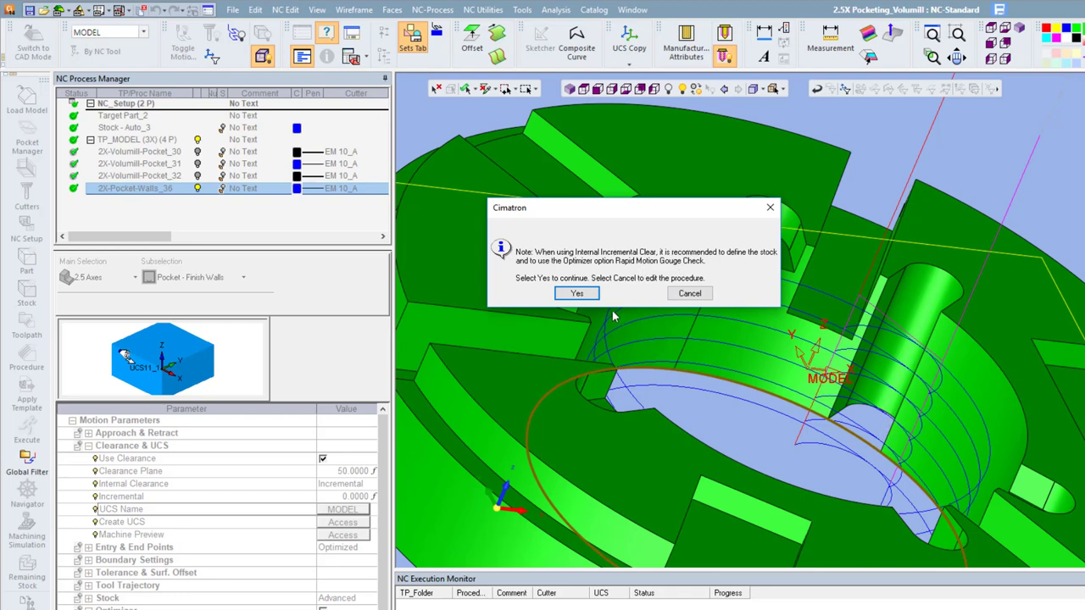
{"action": "left_click", "coordinate": [579, 295]}
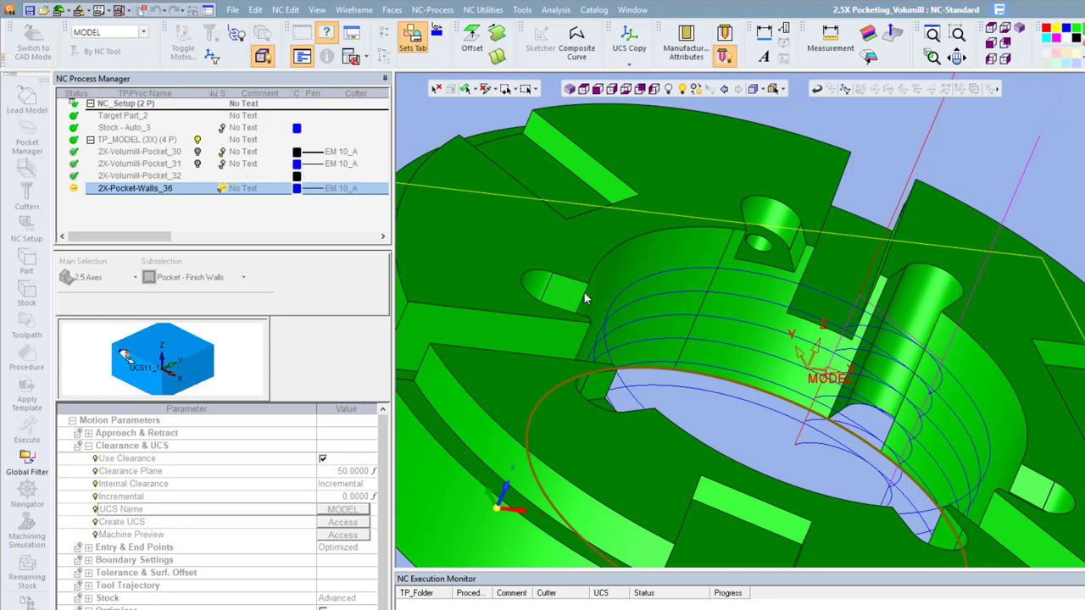
{"action": "mouse_move", "coordinate": [801, 331]}
{"action": "middle_mouse_down"}
{"action": "mouse_move", "coordinate": [766, 382]}
{"action": "mouse_move", "coordinate": [763, 330]}
{"action": "middle_mouse_up"}
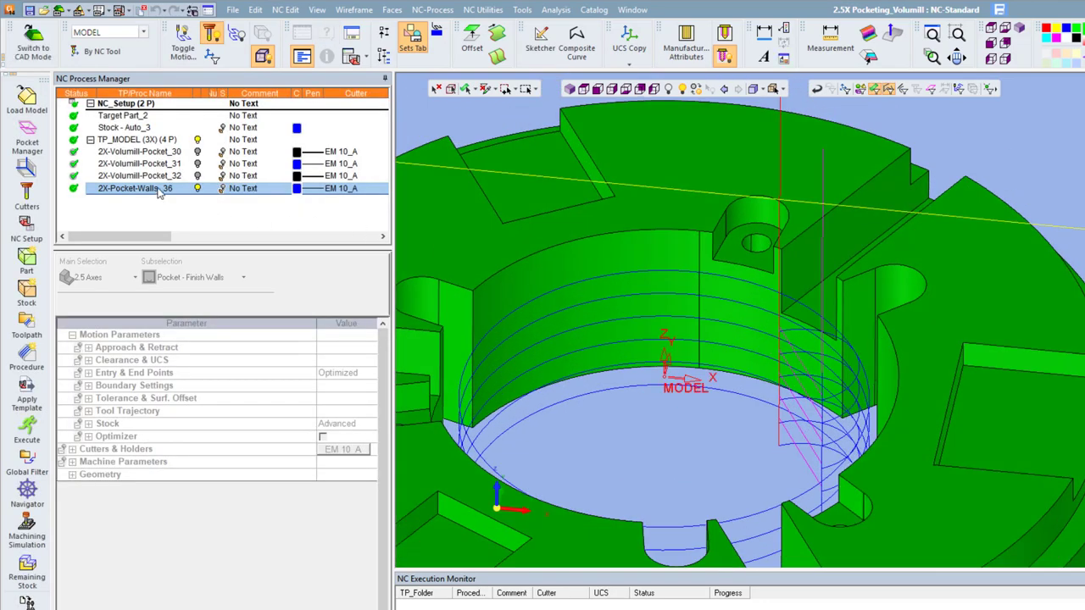
- Edit 2X-Pocket-Walls_36 with its Entry & End Points parameters shown and the ring viewed from the top
{"action": "double_click", "coordinate": [159, 190]}
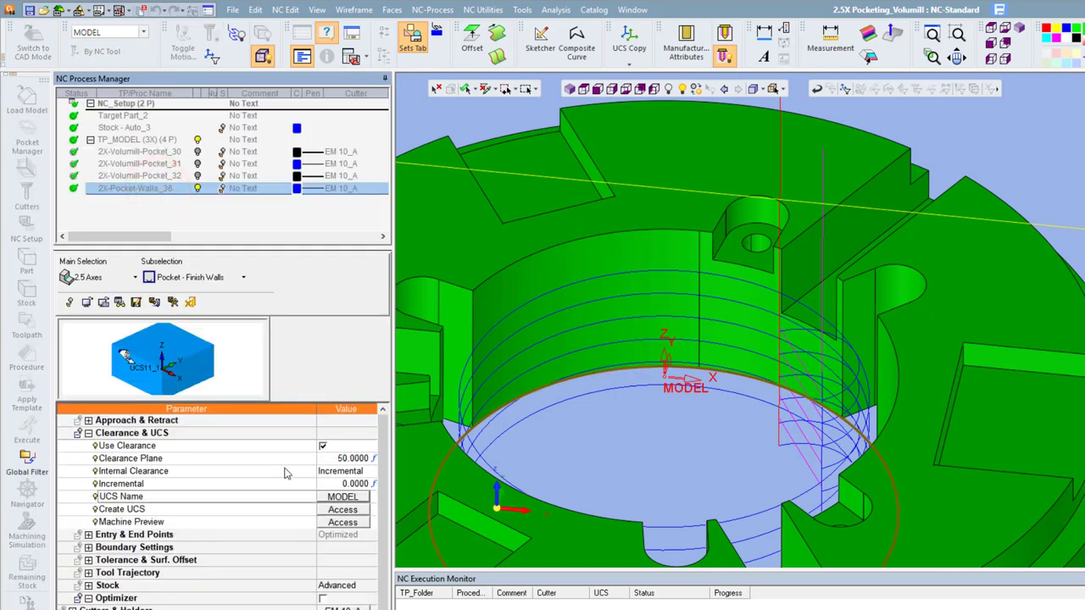
{"action": "left_click", "coordinate": [88, 433]}
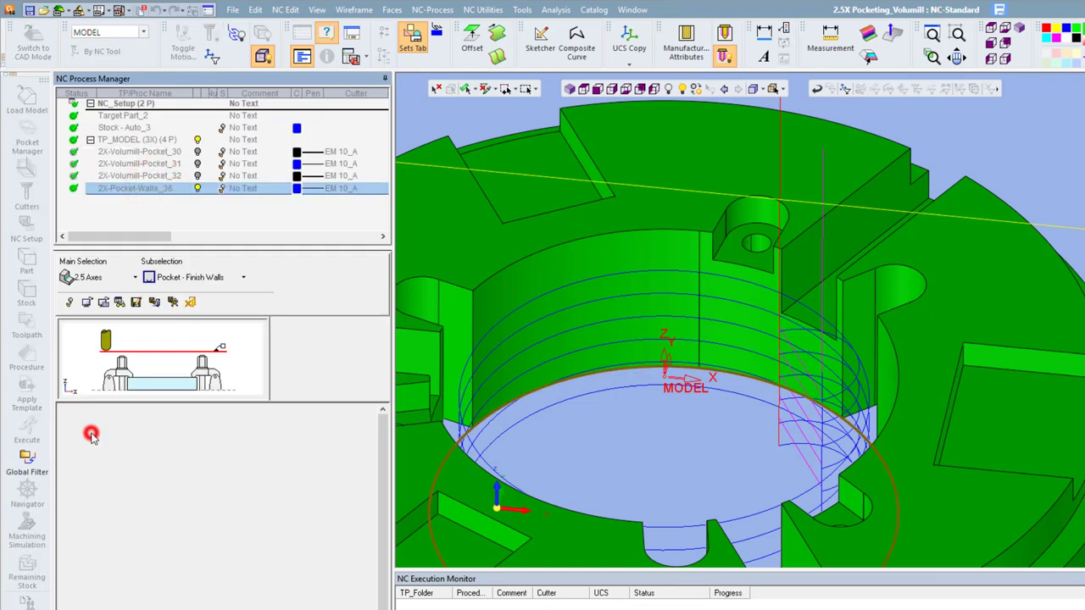
{"action": "left_click", "coordinate": [89, 458]}
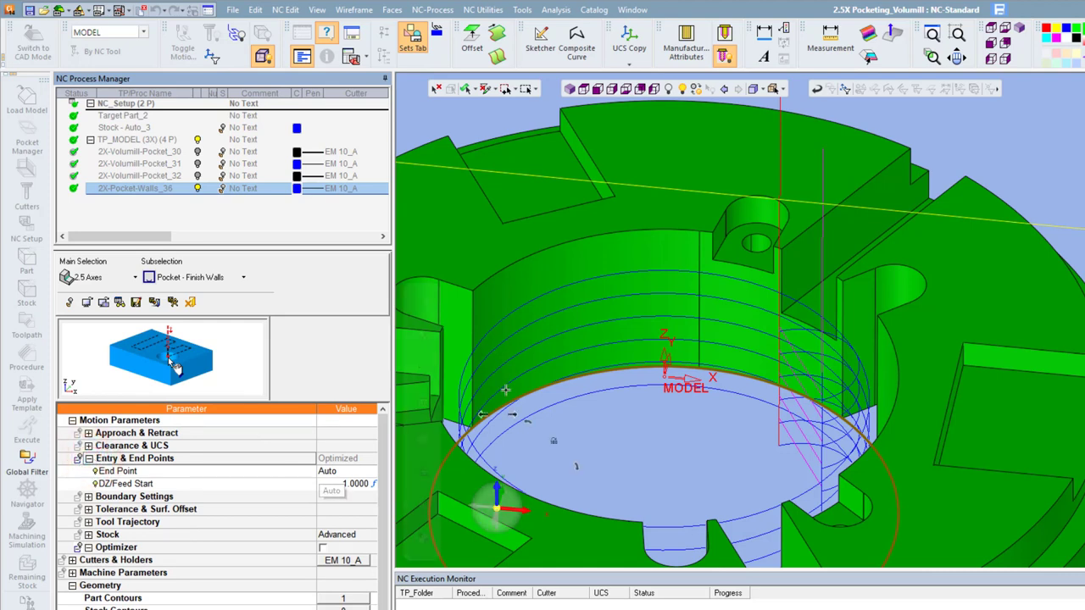
{"action": "left_click", "coordinate": [582, 90]}
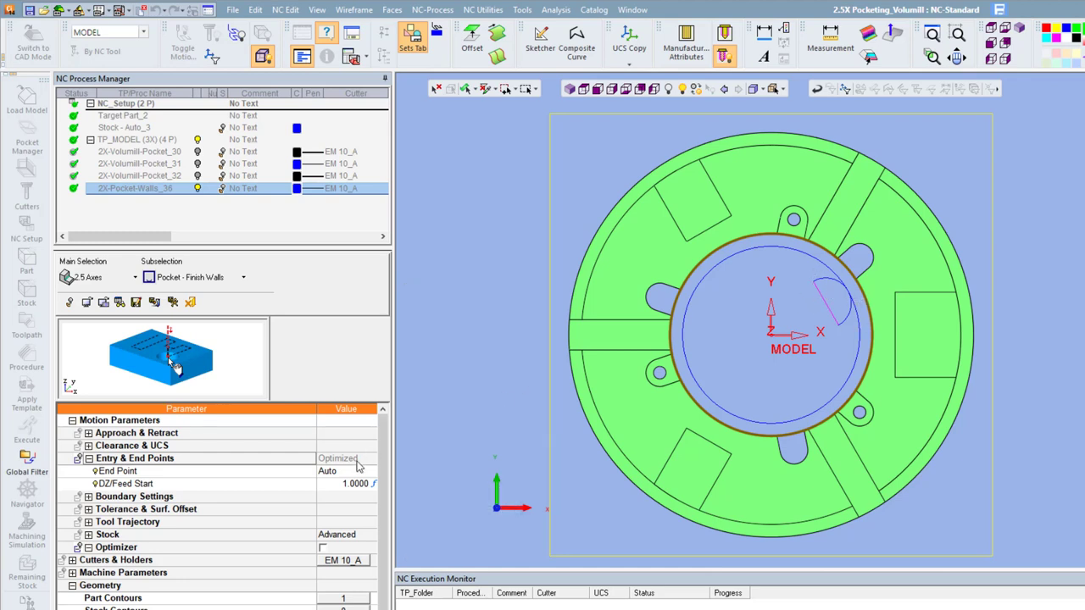
- Make the end point User-Defined, pick one point on the ring's right side, then save and calculate
{"action": "left_click", "coordinate": [351, 472]}
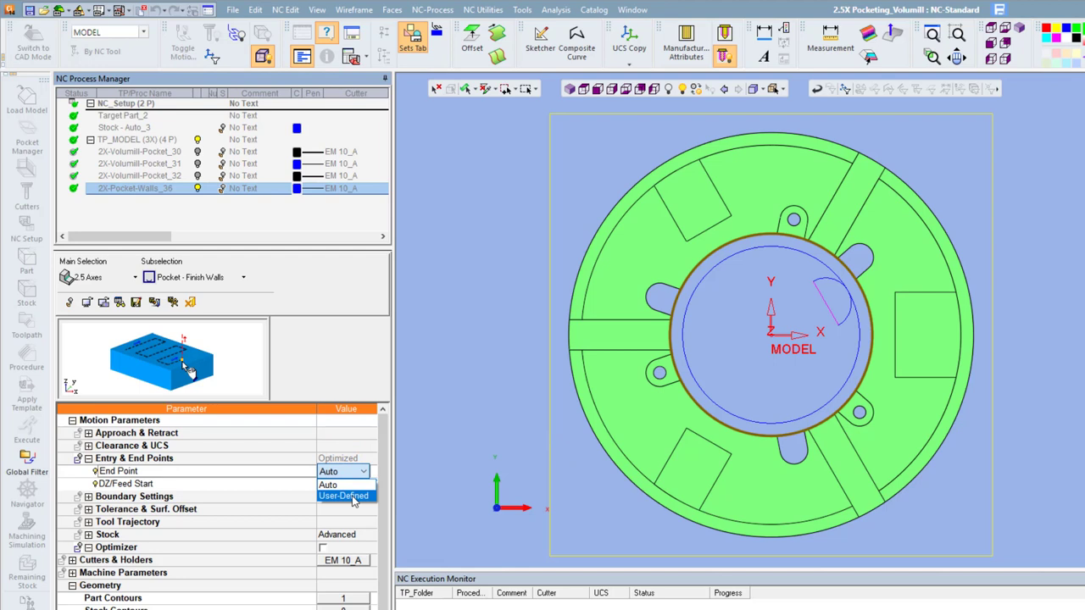
{"action": "left_click", "coordinate": [353, 497]}
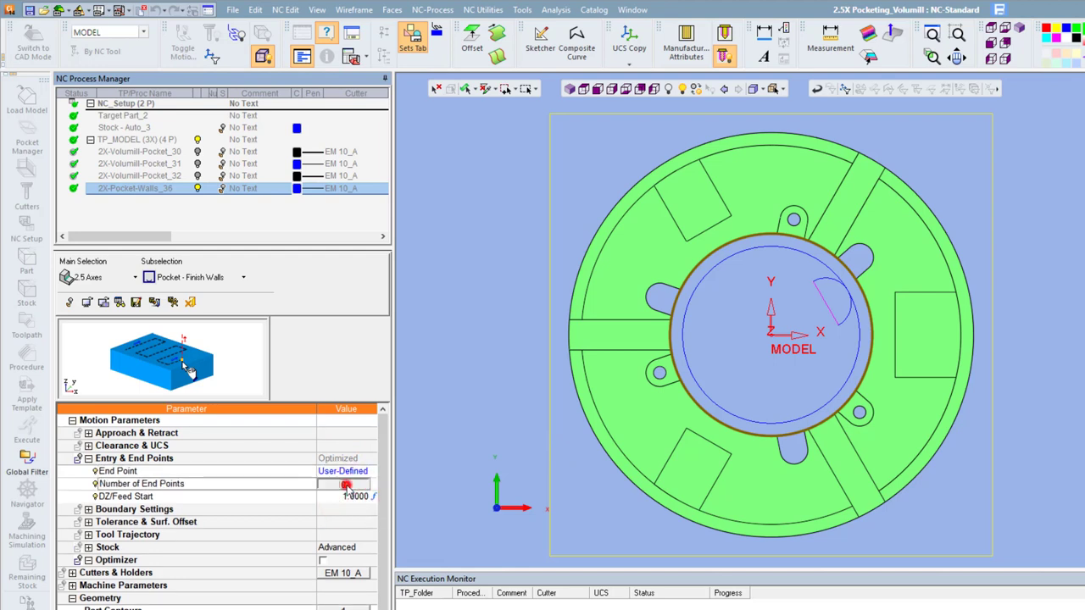
{"action": "left_click", "coordinate": [345, 484]}
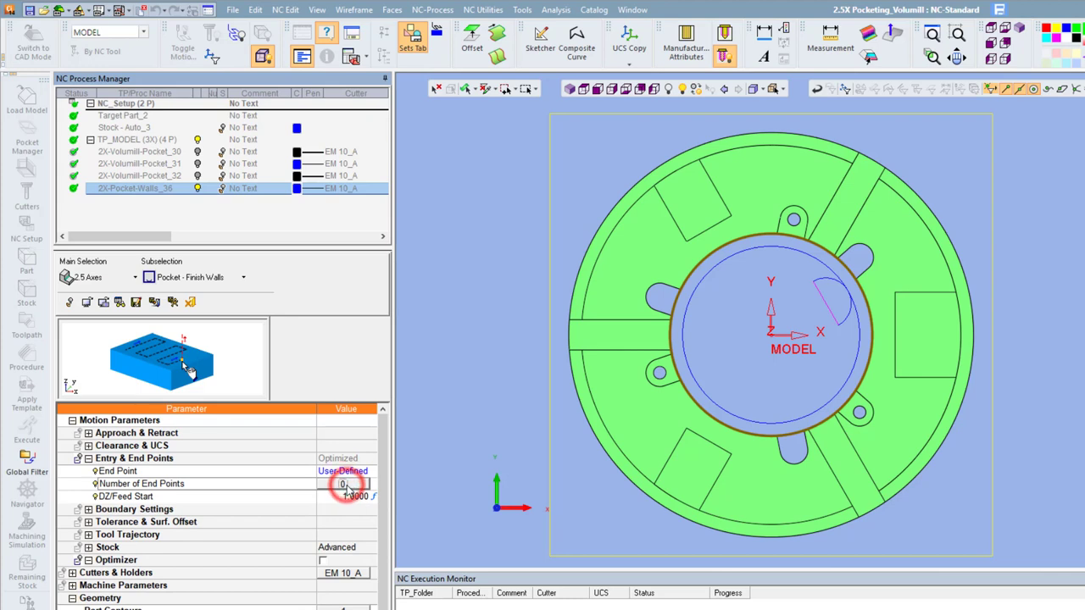
{"action": "left_click", "coordinate": [895, 338]}
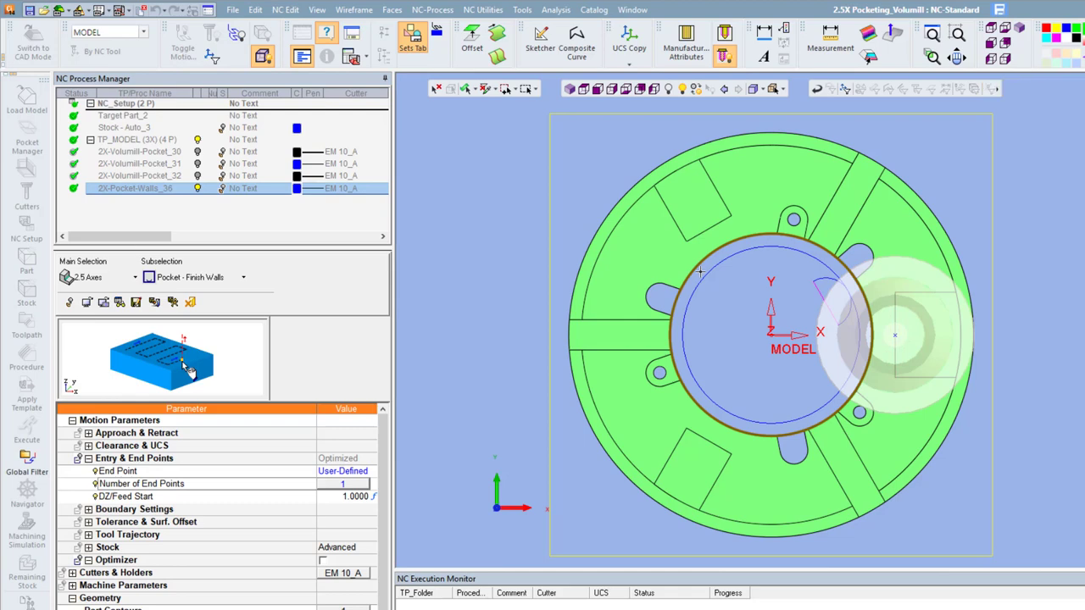
{"action": "right_click", "coordinate": [561, 221]}
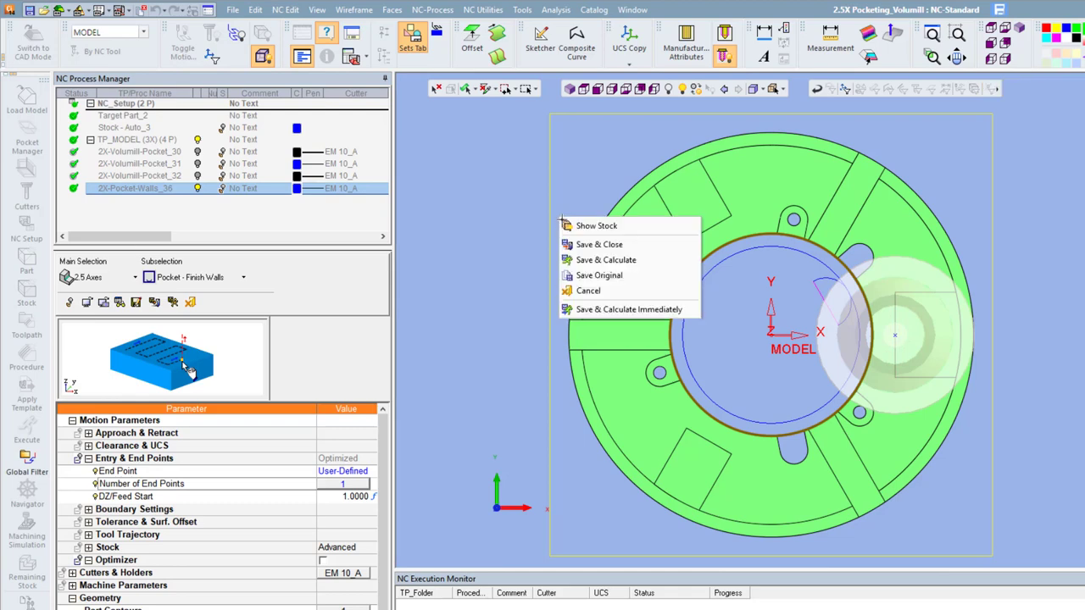
{"action": "left_click", "coordinate": [580, 260]}
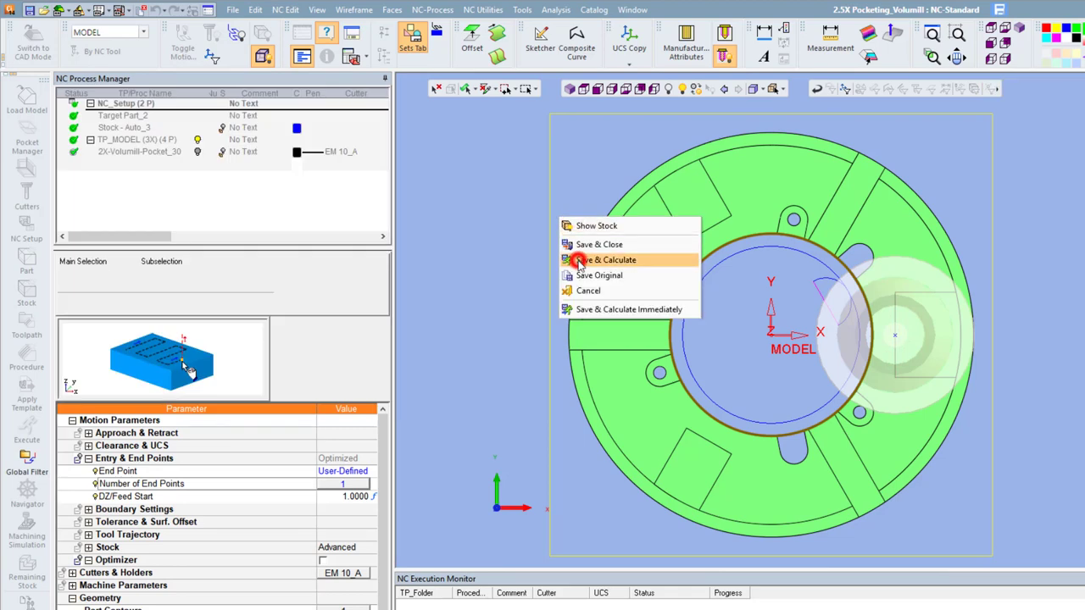
- Confirm the recalculation, reopen 2X-Pocket-Walls_36 and collapse Entry & End Points
{"action": "left_click", "coordinate": [585, 386]}
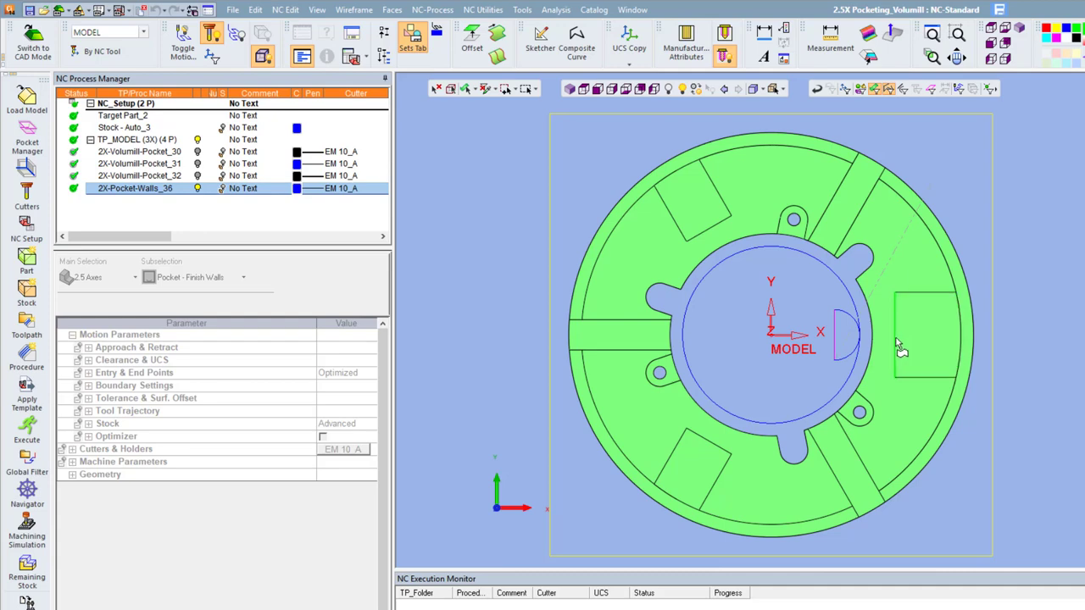
{"action": "double_click", "coordinate": [148, 188]}
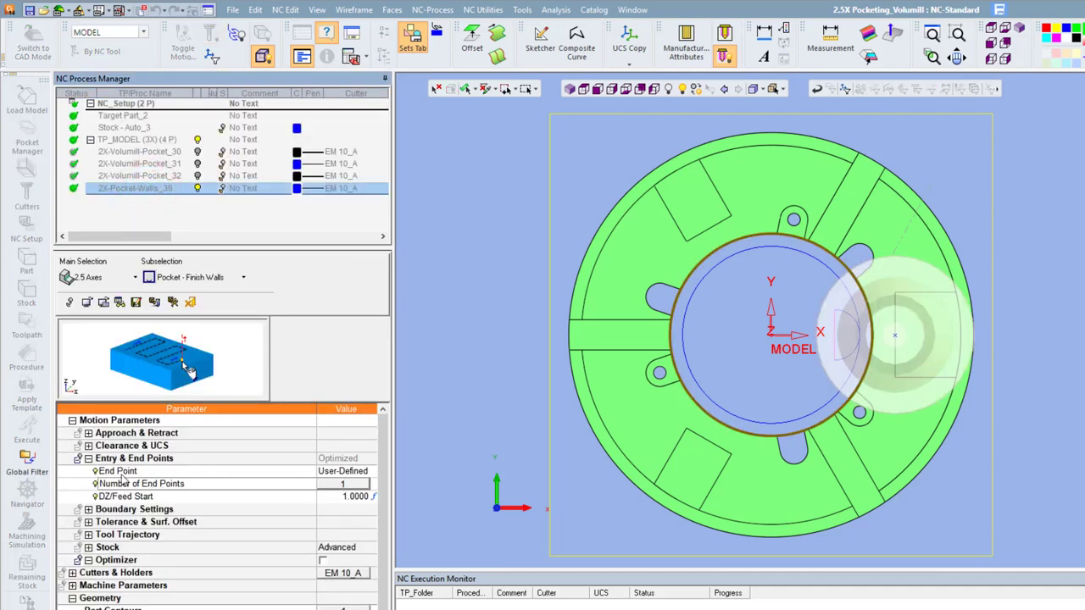
{"action": "left_click", "coordinate": [89, 458]}
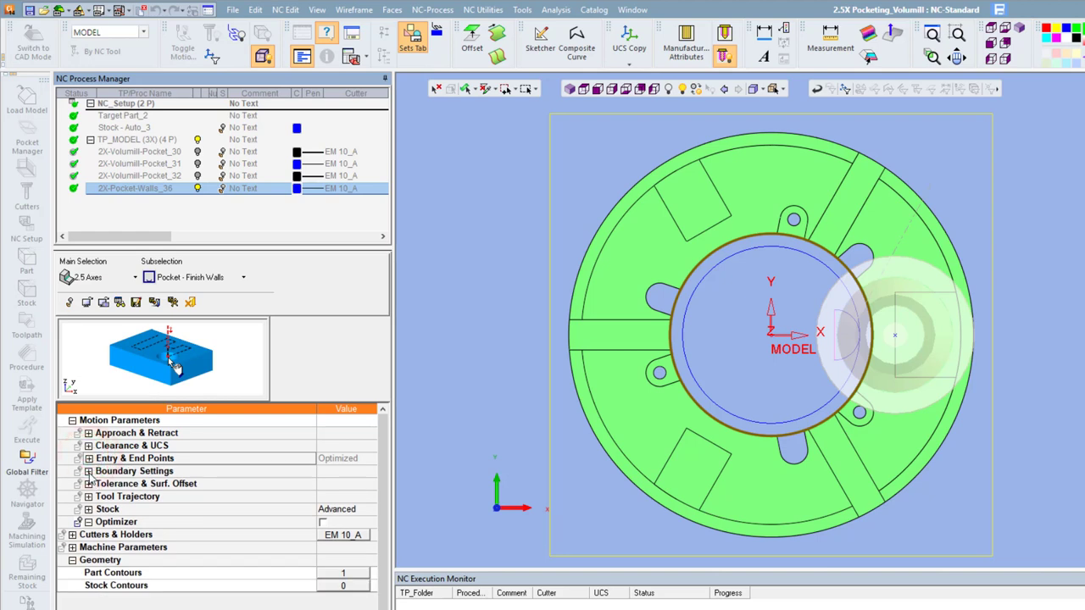
- Review boundary settings with Cutter Location kept at In, check tolerance settings, then show Tool Trajectory
{"action": "left_click", "coordinate": [88, 471]}
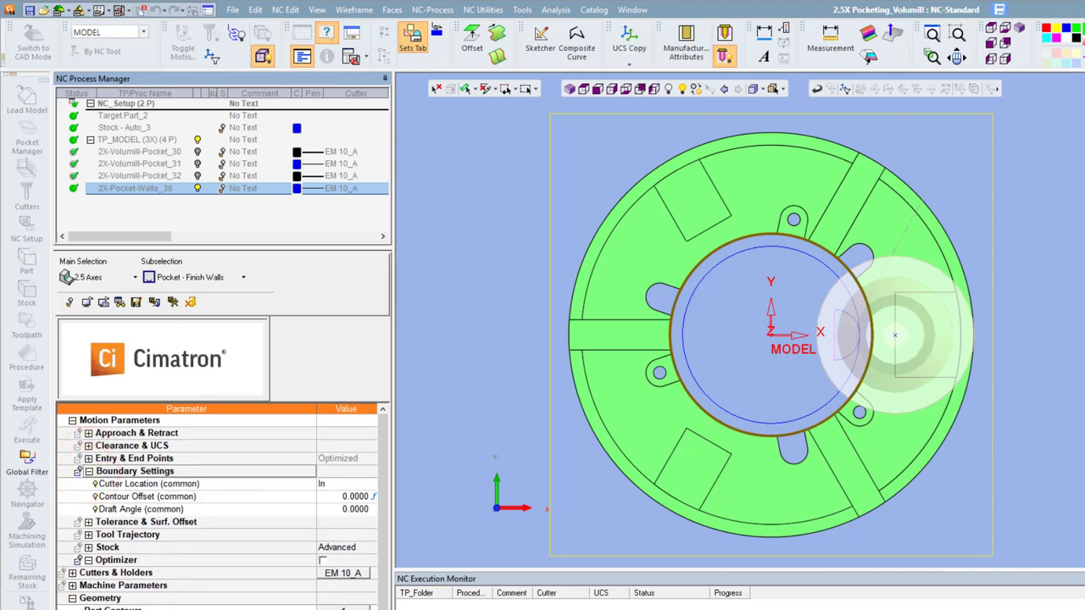
{"action": "left_click", "coordinate": [333, 485]}
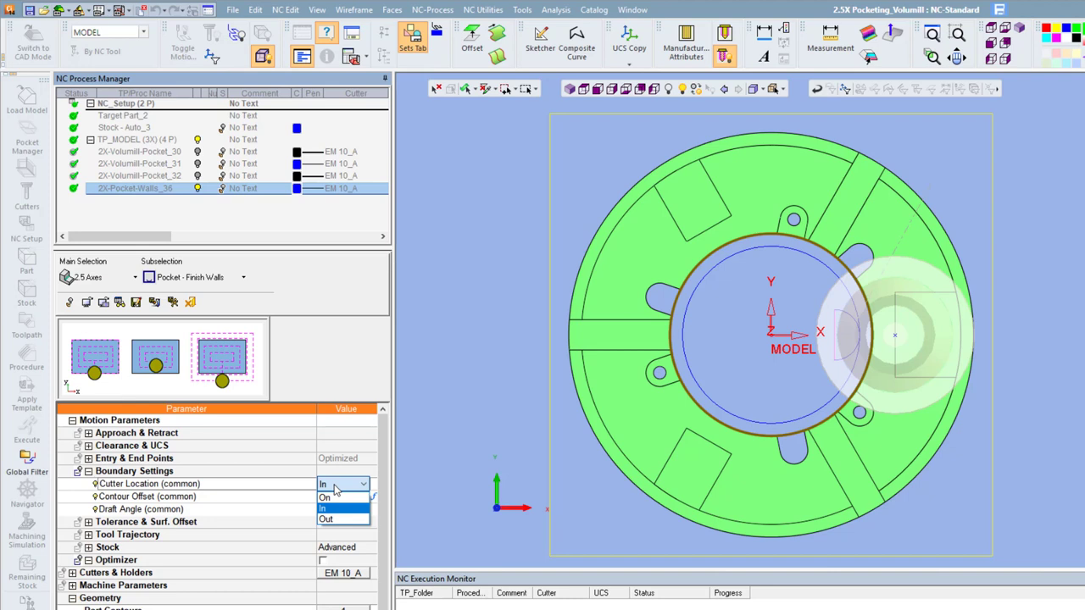
{"action": "left_click", "coordinate": [235, 496]}
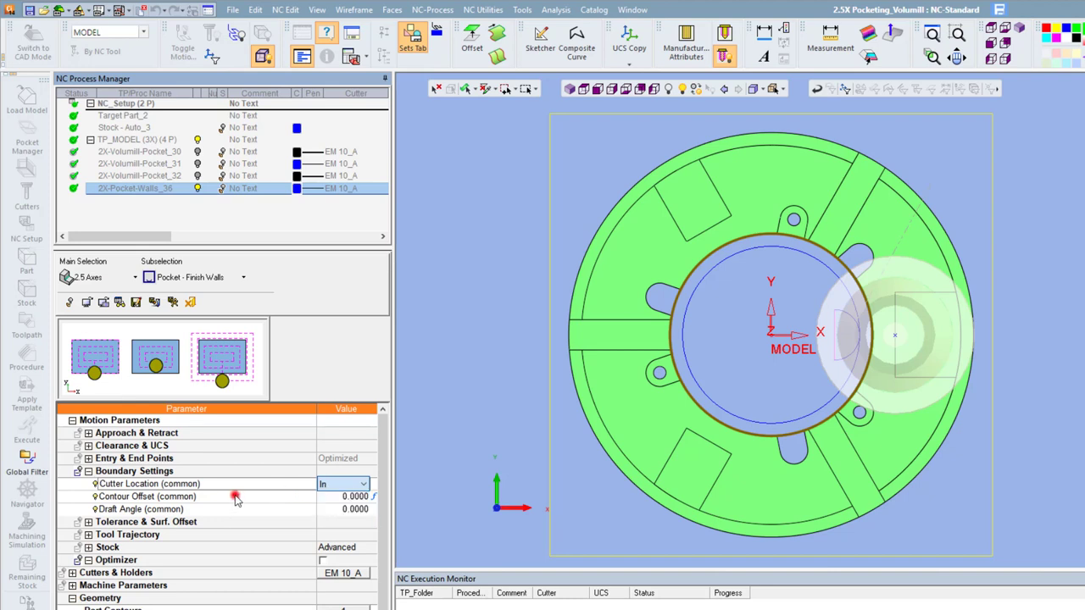
{"action": "left_click", "coordinate": [208, 498]}
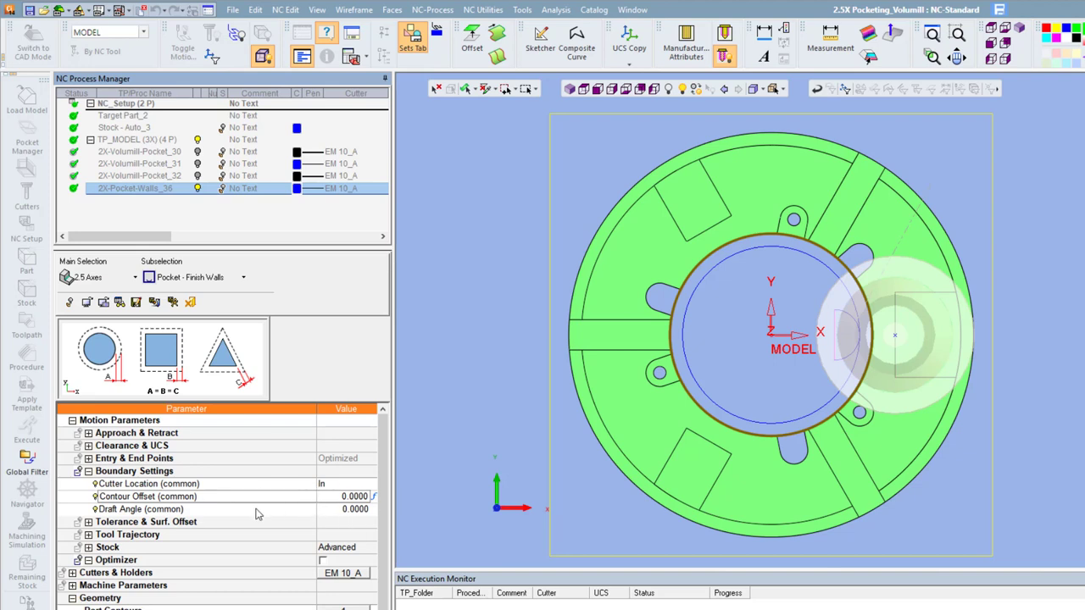
{"action": "left_click", "coordinate": [88, 471]}
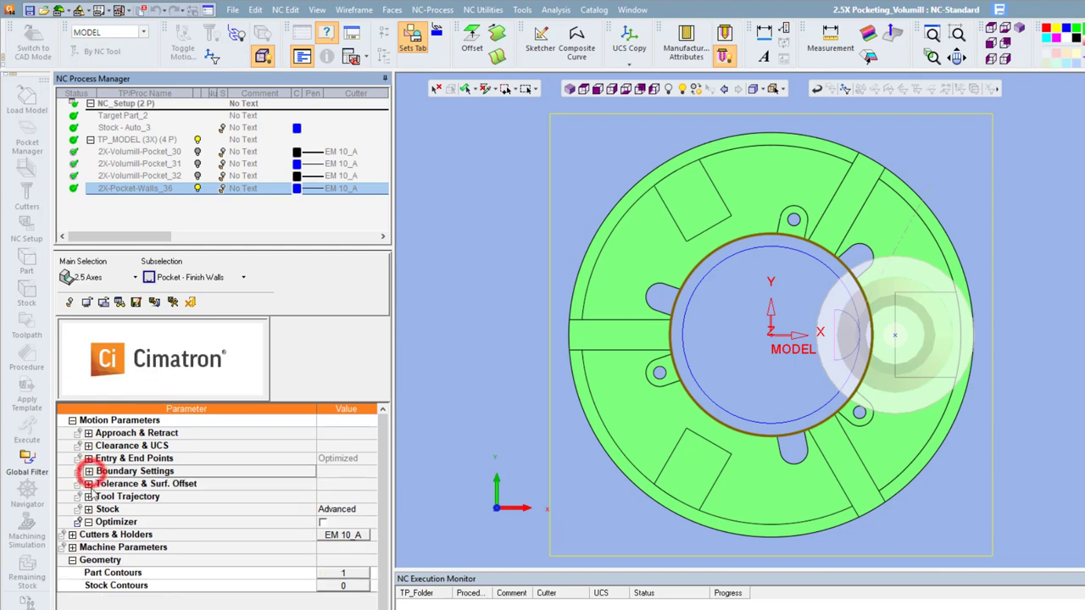
{"action": "left_click", "coordinate": [88, 483]}
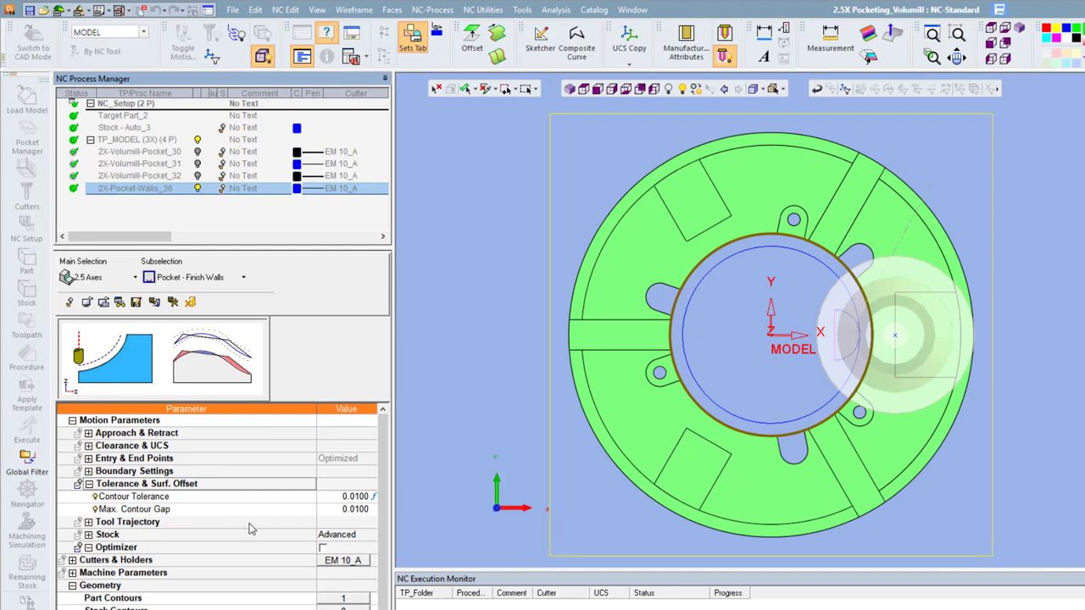
{"action": "left_click", "coordinate": [88, 484]}
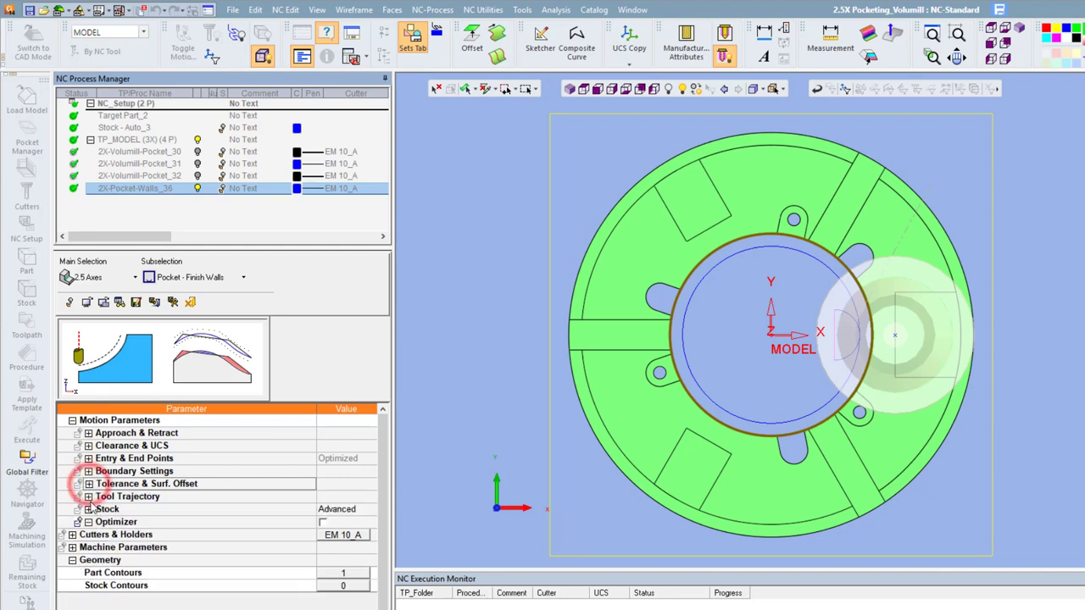
{"action": "left_click", "coordinate": [88, 496]}
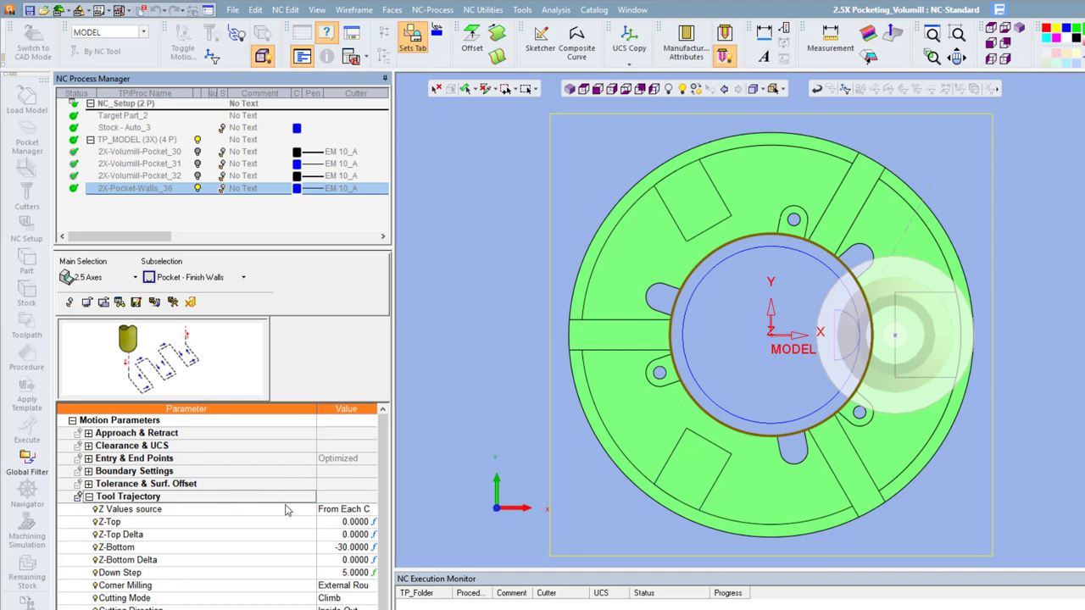
- Take Z values from General Values with Z-Top 0 and Z-Bottom -30, viewed in isometric
{"action": "left_click", "coordinate": [336, 511]}
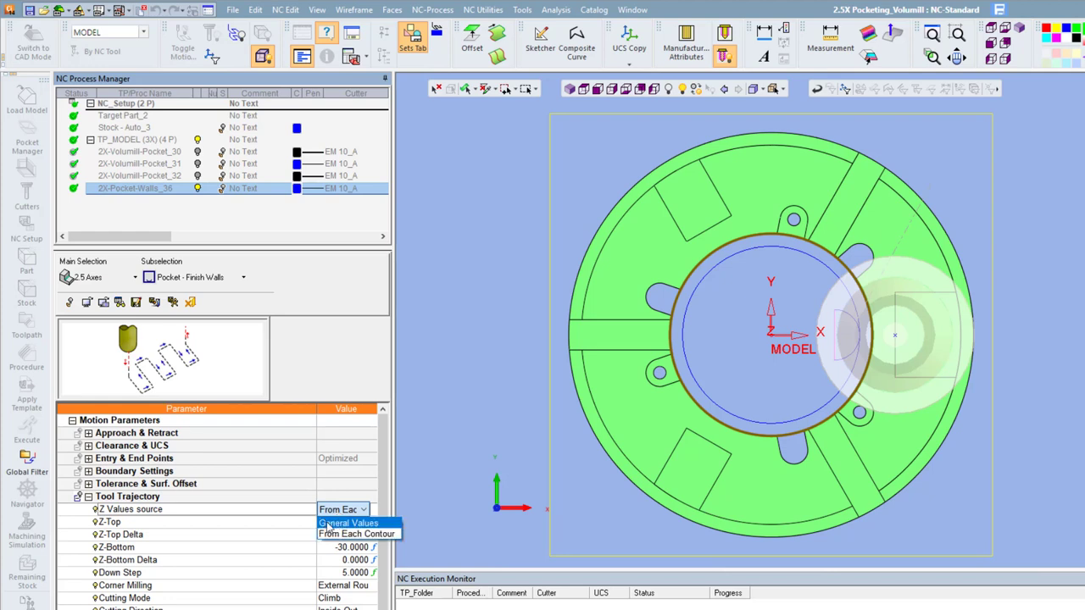
{"action": "left_click", "coordinate": [387, 524]}
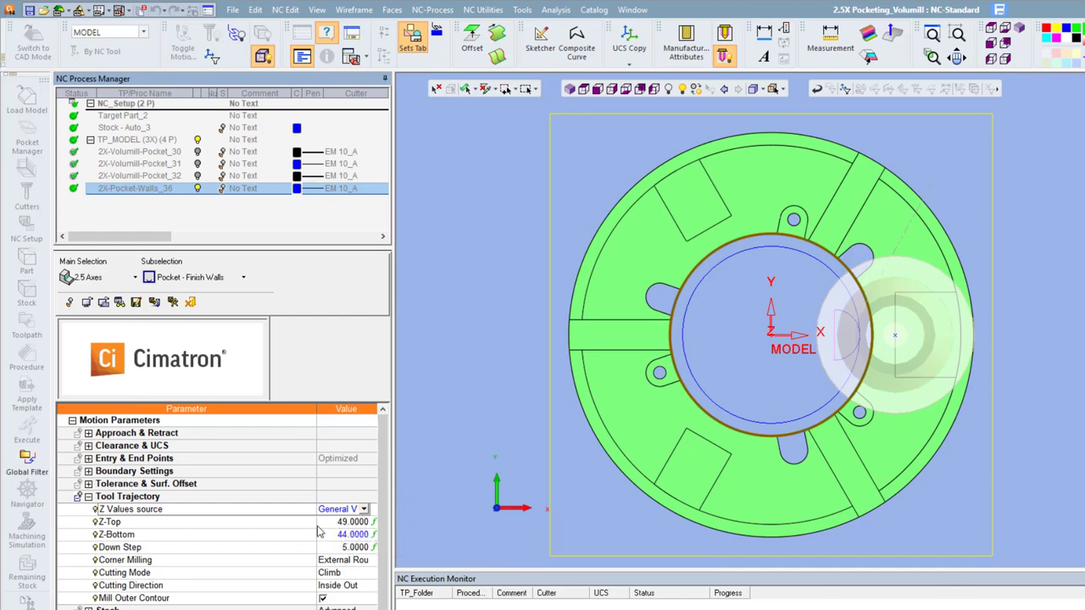
{"action": "left_click", "coordinate": [570, 88]}
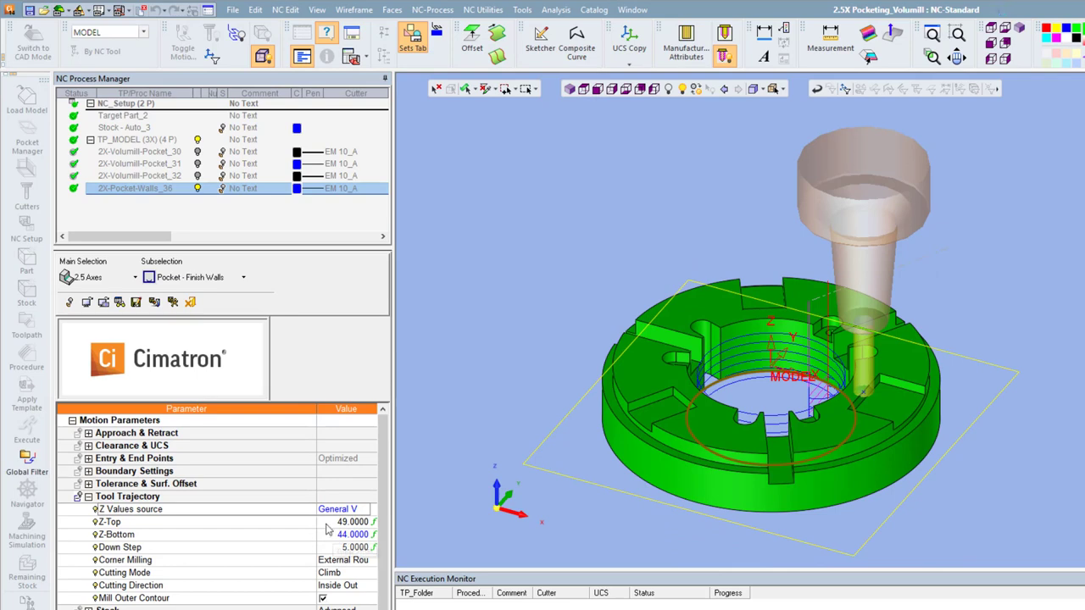
{"action": "left_click", "coordinate": [335, 521]}
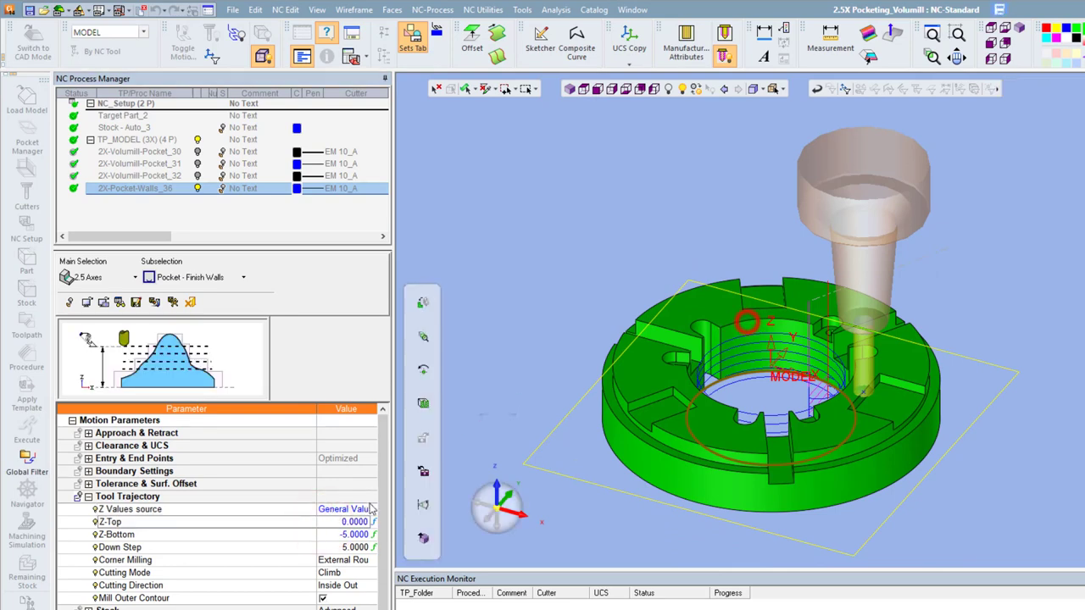
{"action": "left_click", "coordinate": [325, 534]}
{"action": "type", "text": "-5"}
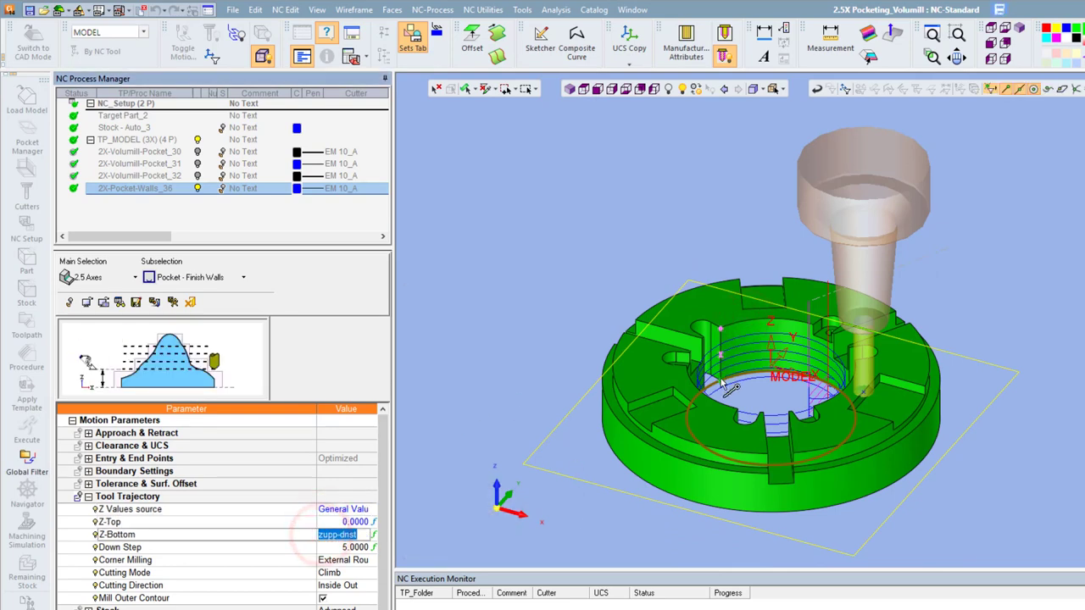
{"action": "key", "text": "Return"}
{"action": "scroll", "coordinate": [722, 378], "scroll_direction": "up", "scroll_amount": 3}
{"action": "left_click", "coordinate": [721, 373]}
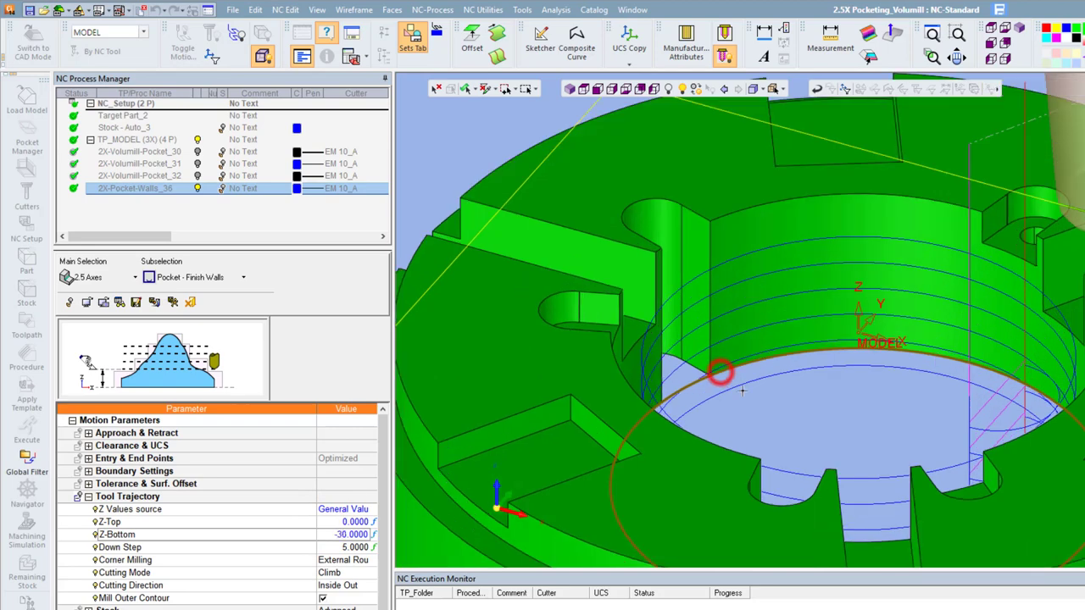
{"action": "right_click", "coordinate": [634, 252]}
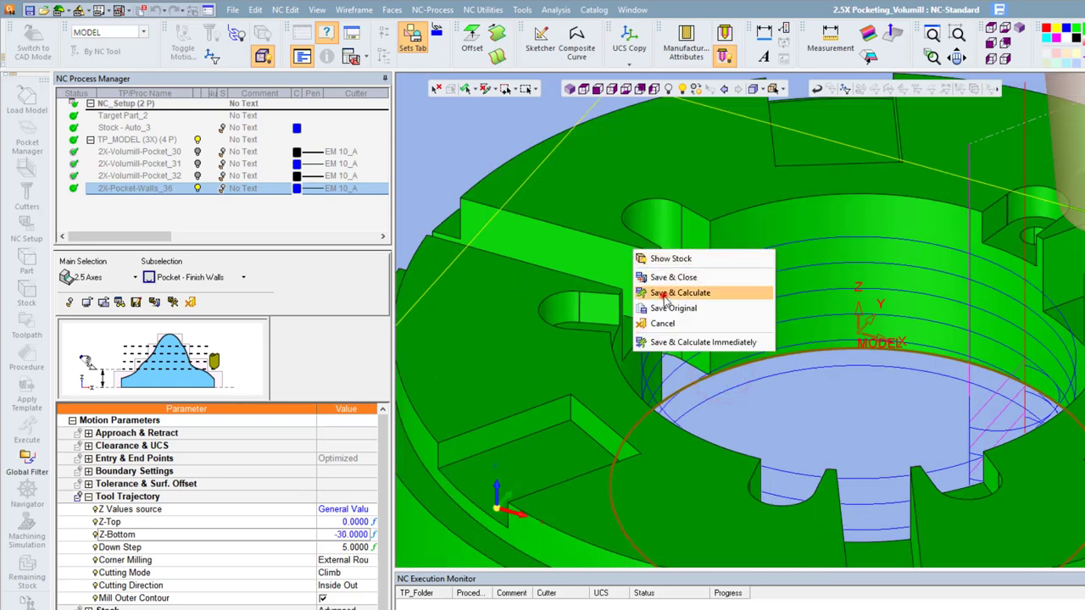
- Save and calculate the general-Z toolpath, then reopen 2X-Pocket-Walls_36
{"action": "left_click", "coordinate": [665, 292]}
{"action": "left_click", "coordinate": [586, 387]}
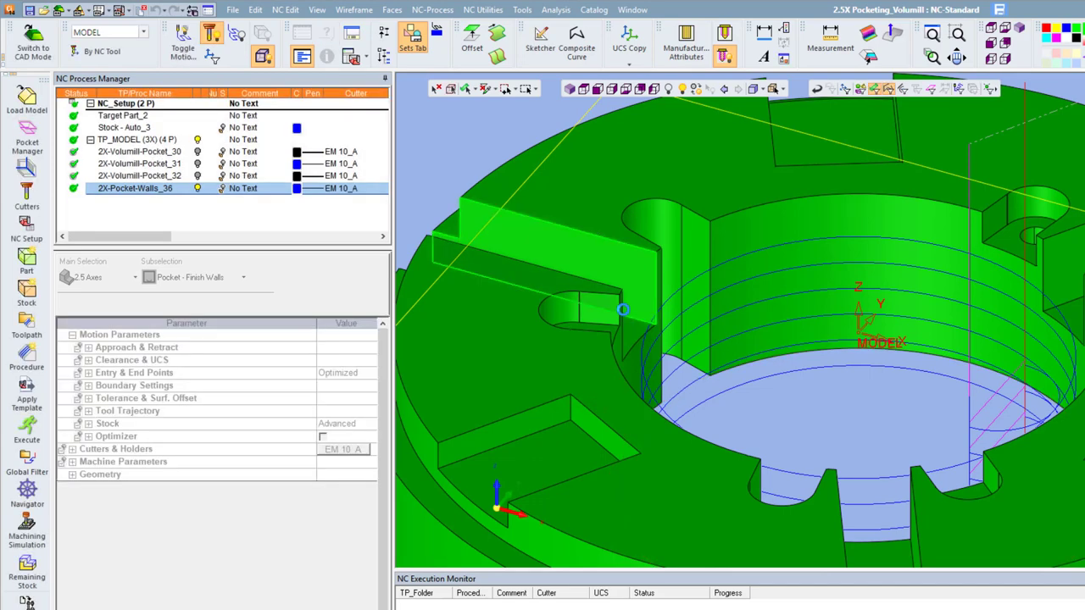
{"action": "double_click", "coordinate": [147, 192]}
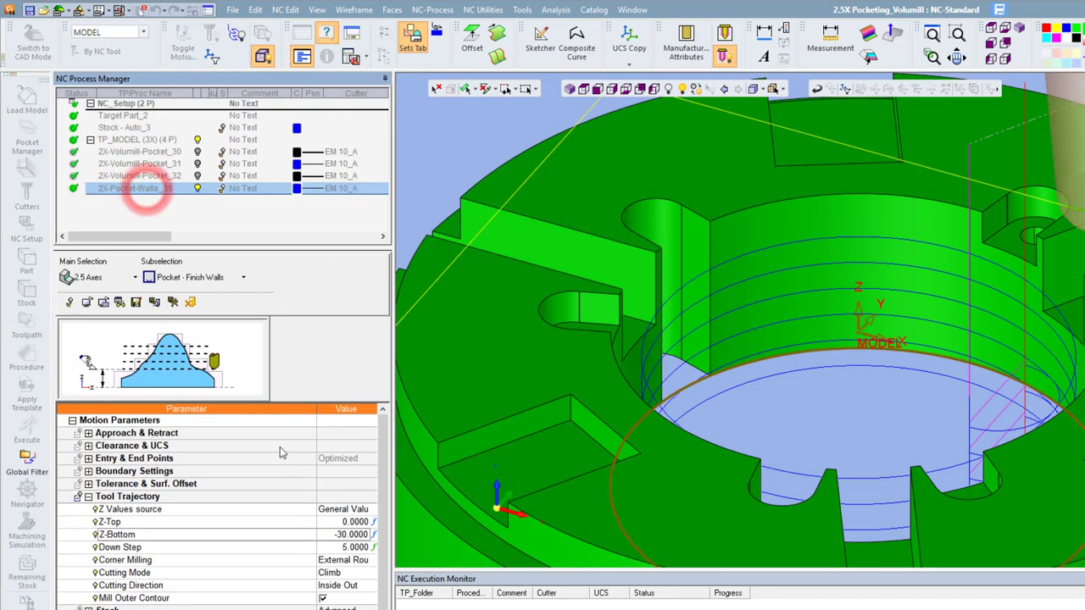
- Switch the Z values source back to From Each Contour and inspect the Down Step parameter
{"action": "left_click", "coordinate": [352, 508]}
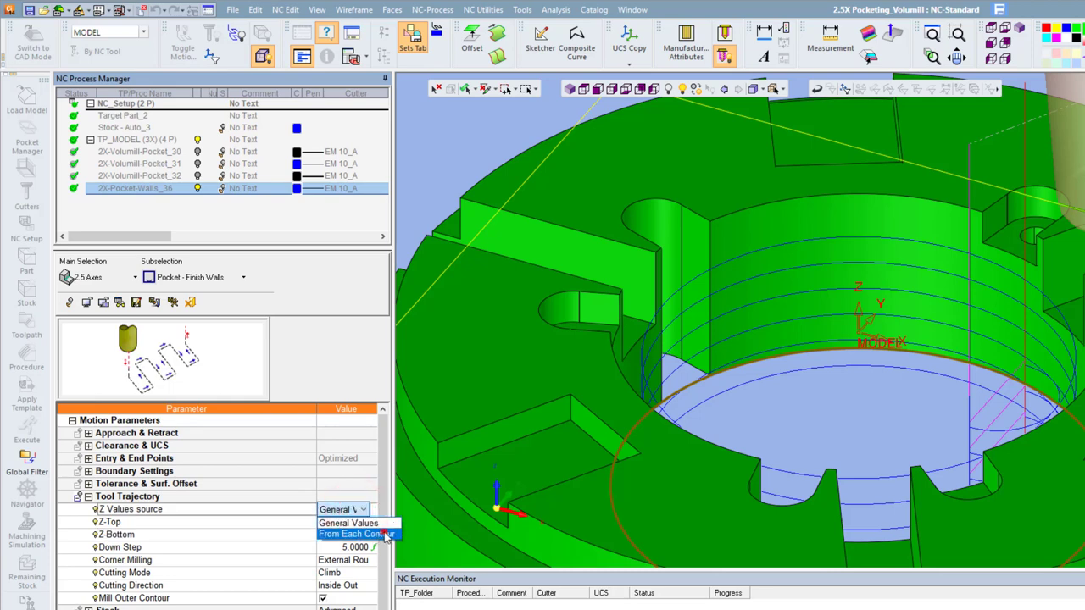
{"action": "left_click", "coordinate": [387, 535]}
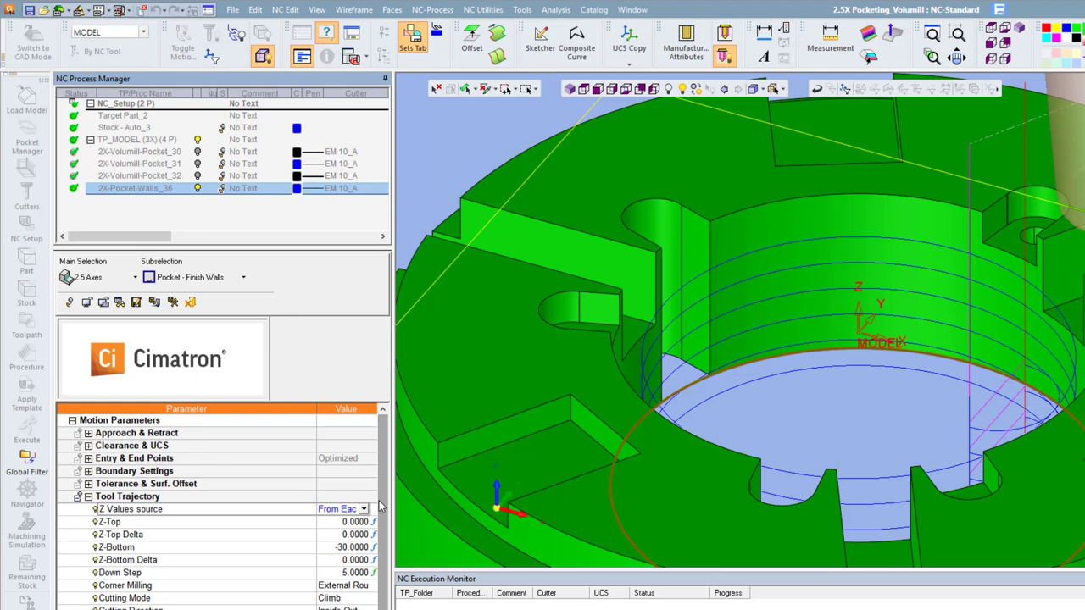
{"action": "left_click", "coordinate": [381, 503]}
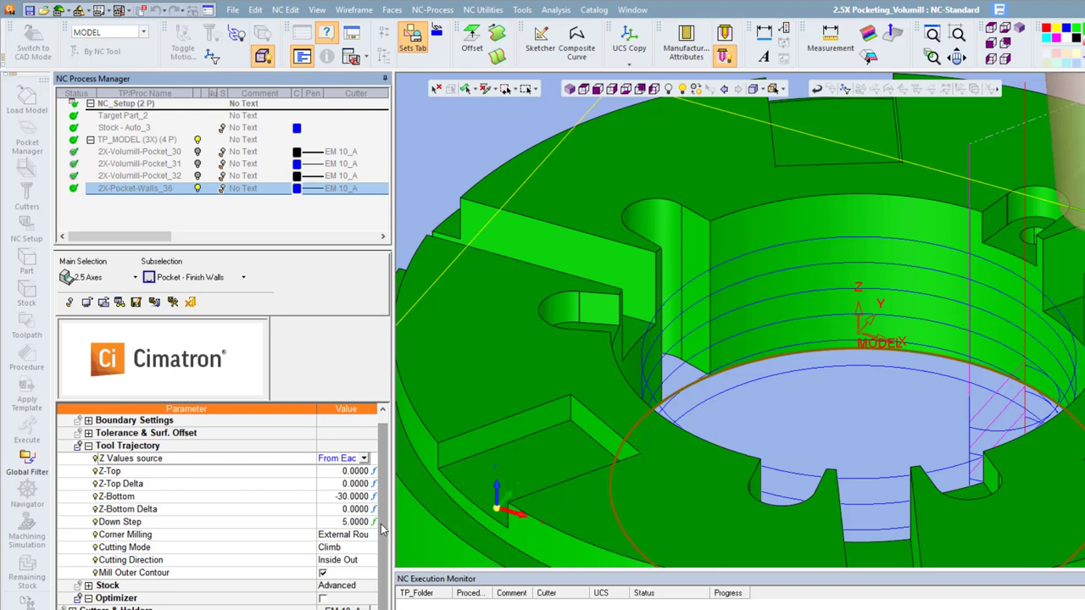
{"action": "left_click", "coordinate": [195, 524]}
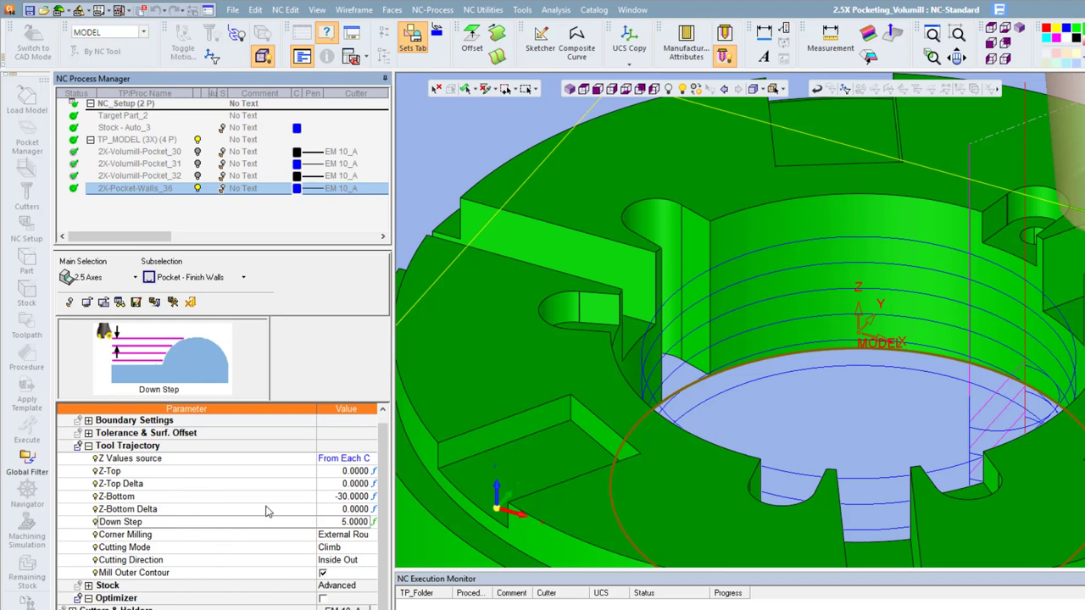
{"action": "left_click", "coordinate": [359, 510]}
- Check cutter EM 10_A's Down Step of 1.5 and set all procedure parameters from the cutter
{"action": "double_click", "coordinate": [333, 607]}
{"action": "left_click", "coordinate": [587, 268]}
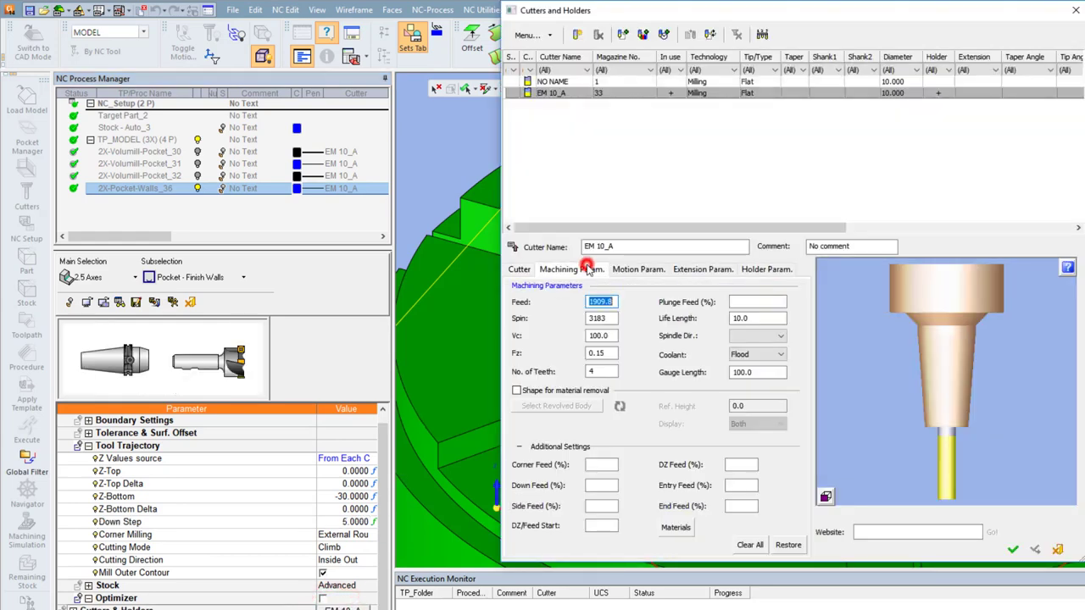
{"action": "left_click", "coordinate": [636, 268]}
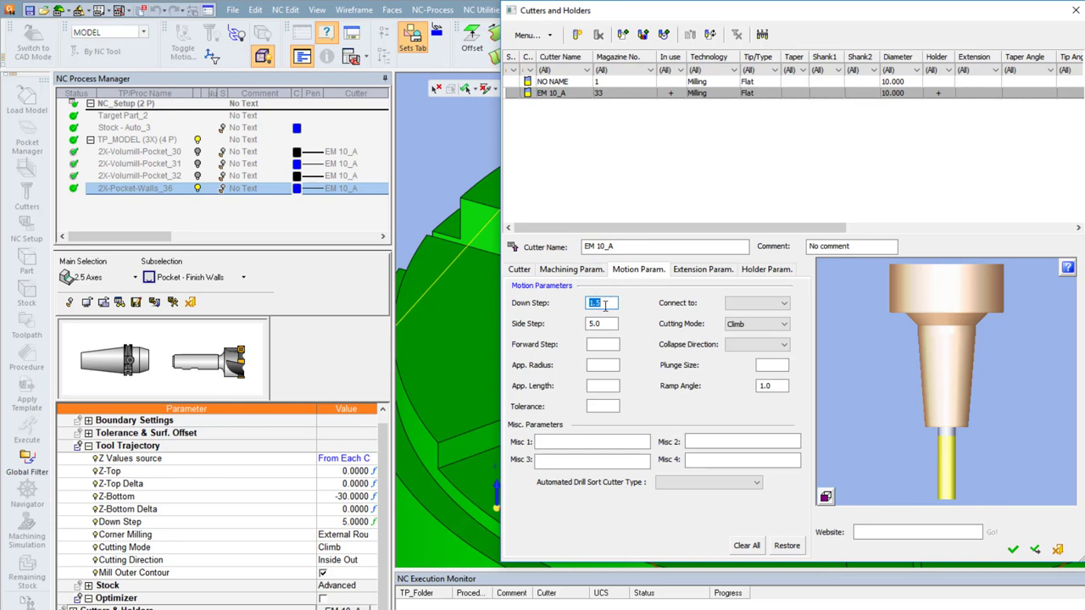
{"action": "left_click", "coordinate": [1019, 551]}
{"action": "right_click", "coordinate": [227, 460]}
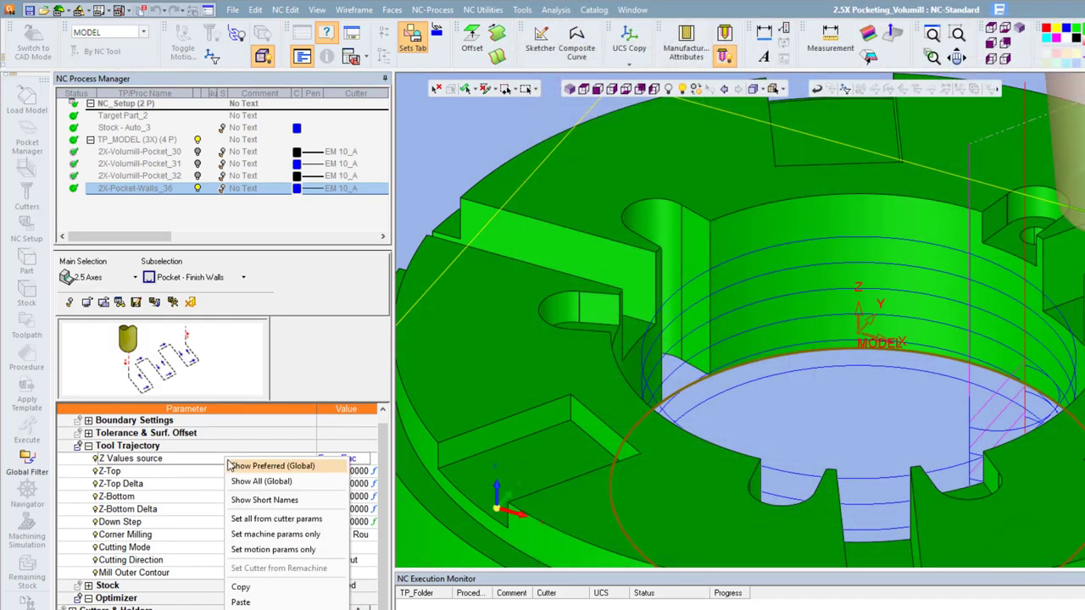
{"action": "left_click", "coordinate": [265, 518]}
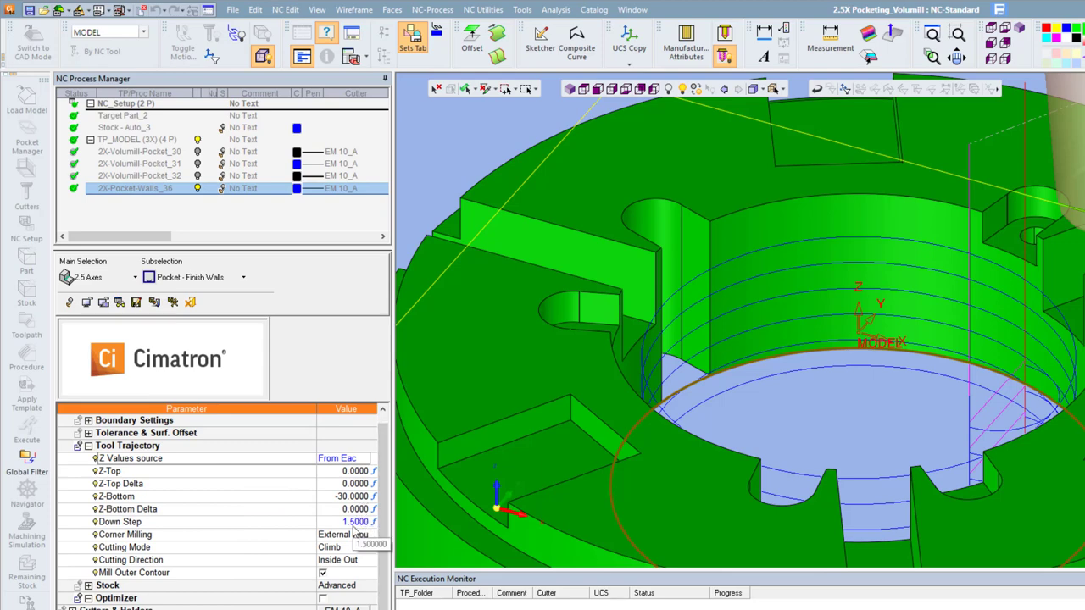
- Save and recalculate with Down Step 1.5000, then inspect the wall passes in isometric and top views
{"action": "right_click", "coordinate": [475, 243]}
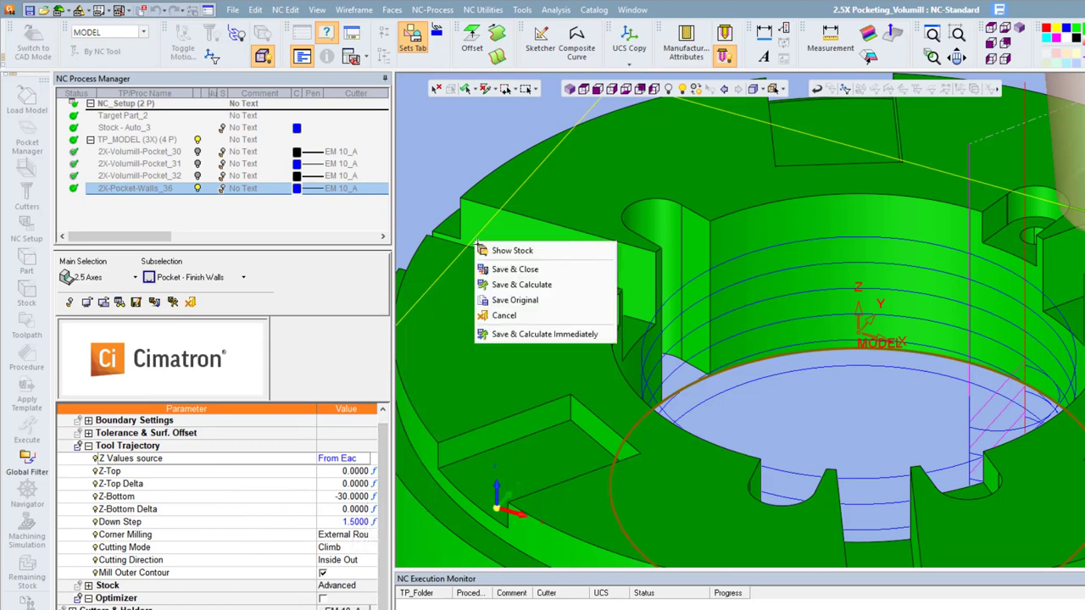
{"action": "left_click", "coordinate": [517, 285]}
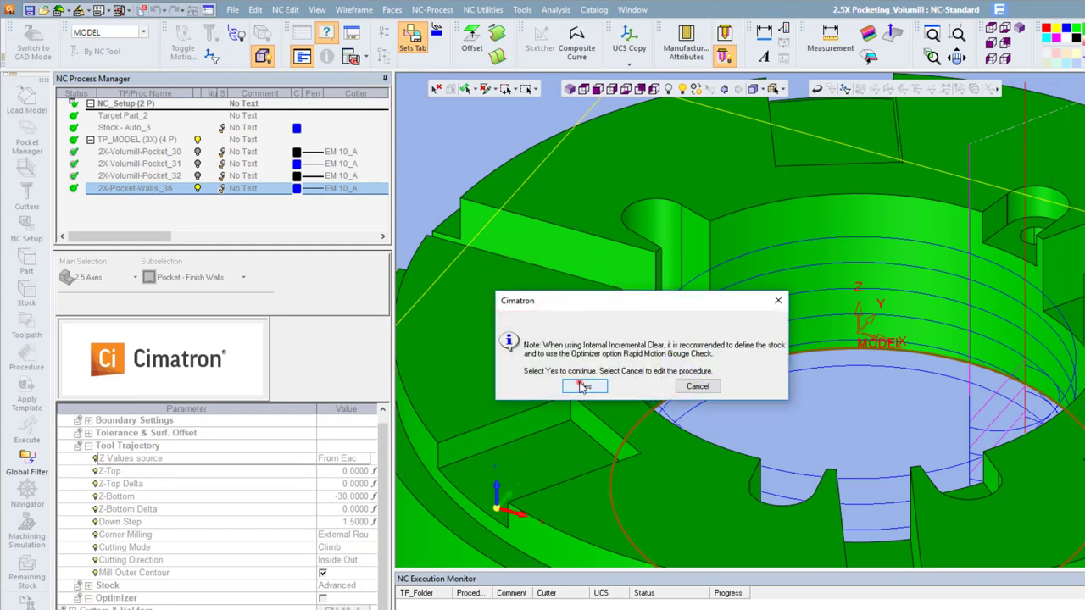
{"action": "left_click", "coordinate": [579, 381]}
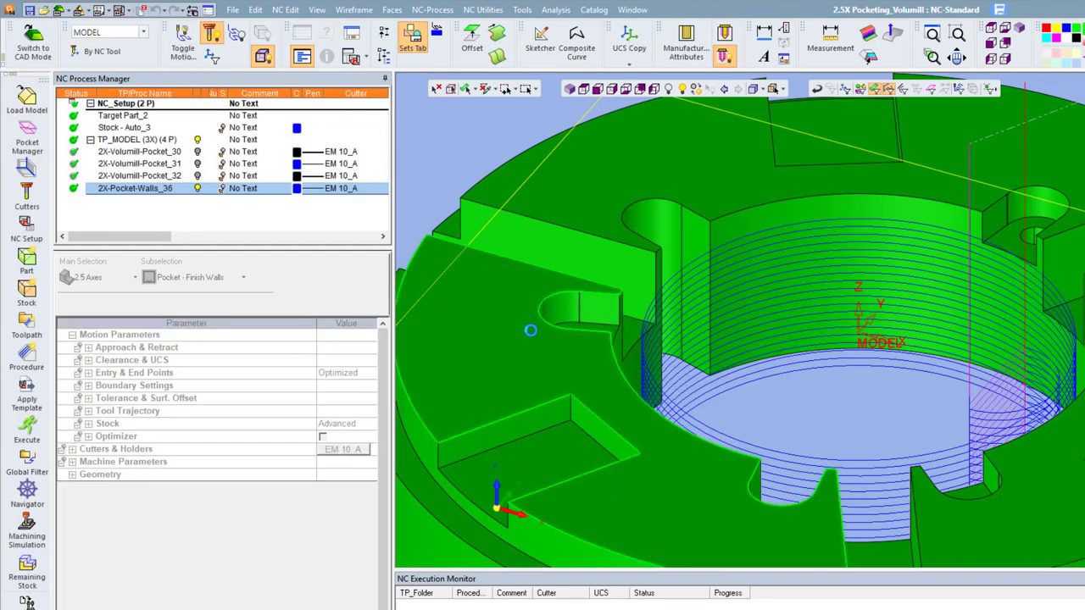
{"action": "left_click", "coordinate": [569, 90]}
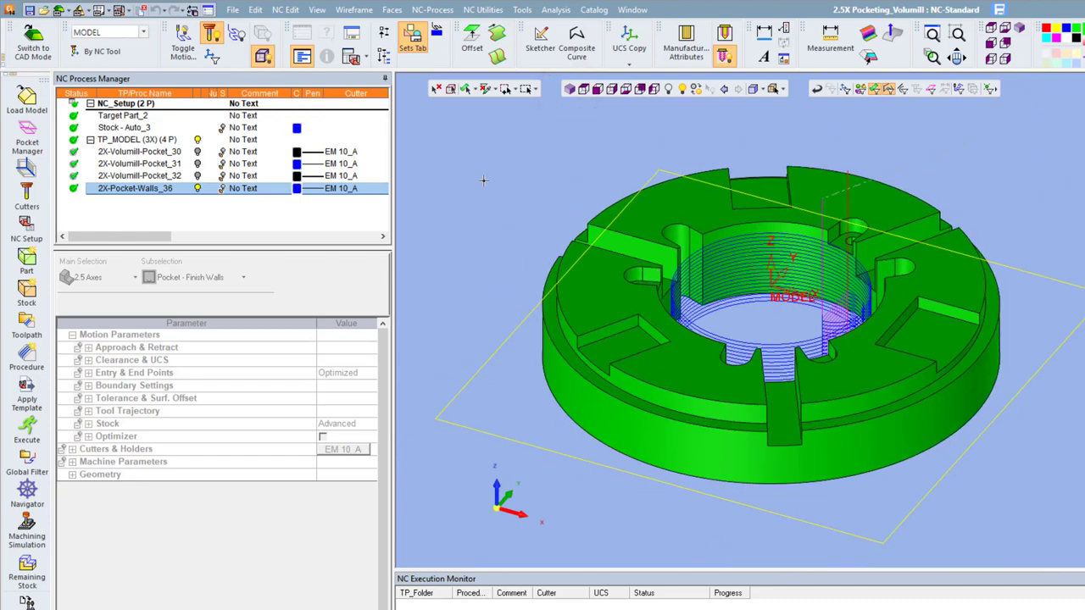
{"action": "left_click", "coordinate": [583, 89]}
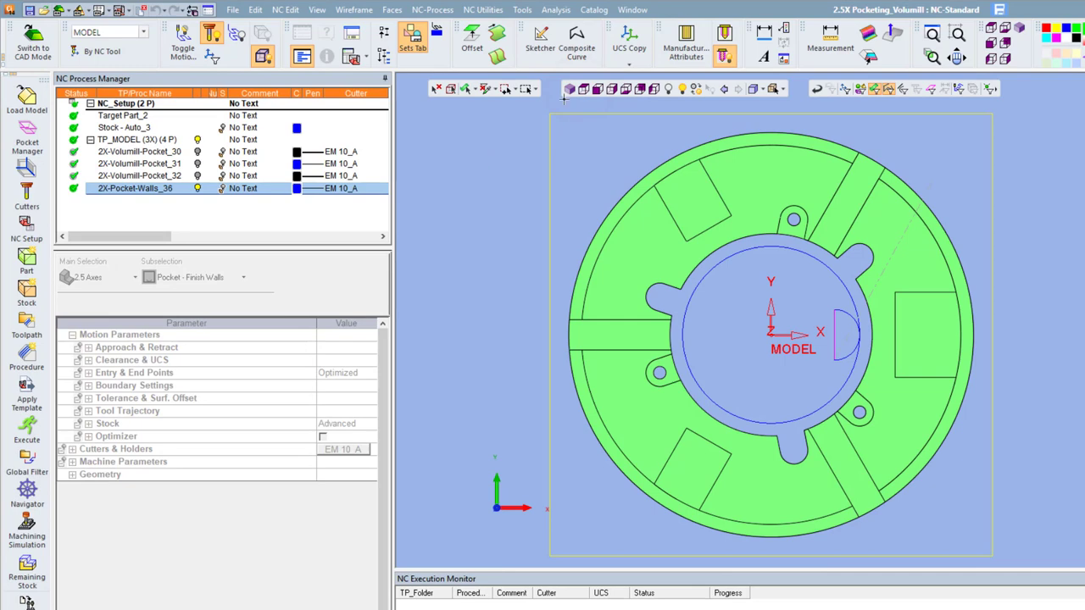
{"action": "left_click", "coordinate": [568, 89]}
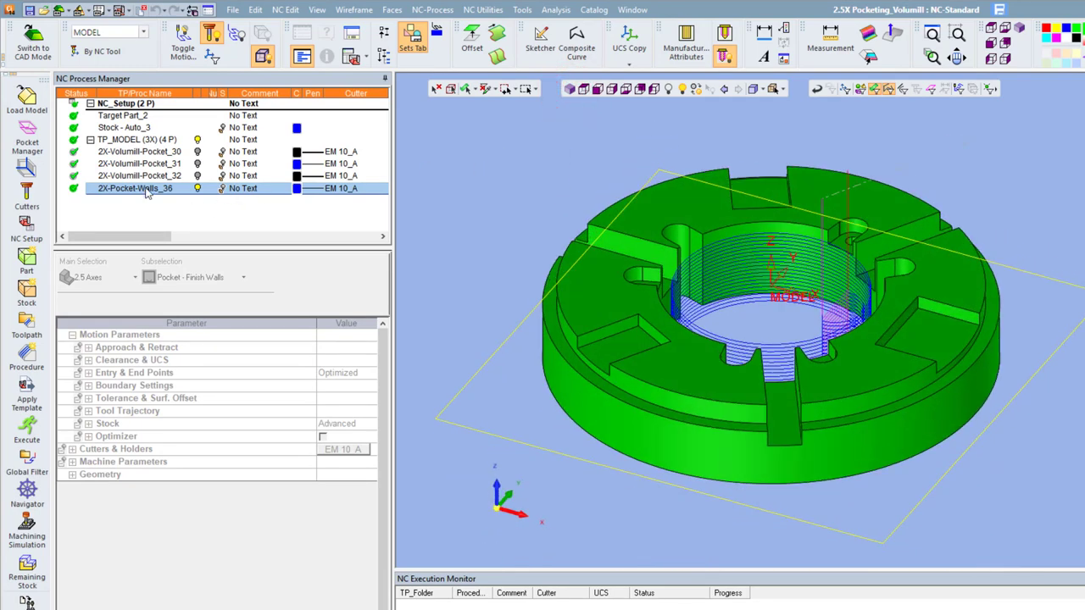
{"action": "left_click", "coordinate": [140, 189]}
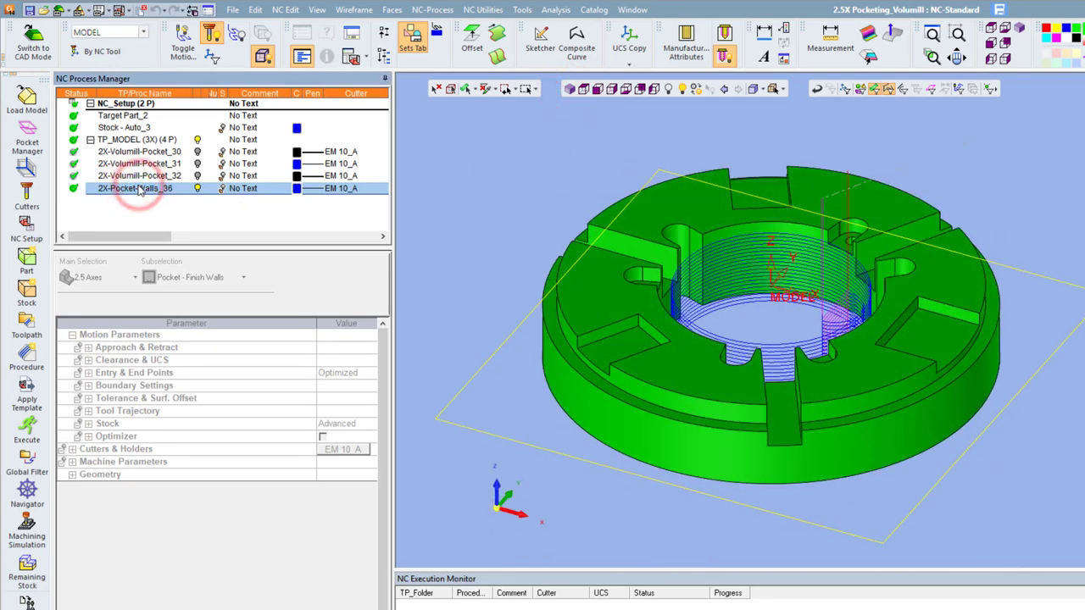
- Reopen 2X-Pocket-Walls_36, collapse Tool Trajectory, and save and recalculate it
{"action": "double_click", "coordinate": [136, 188]}
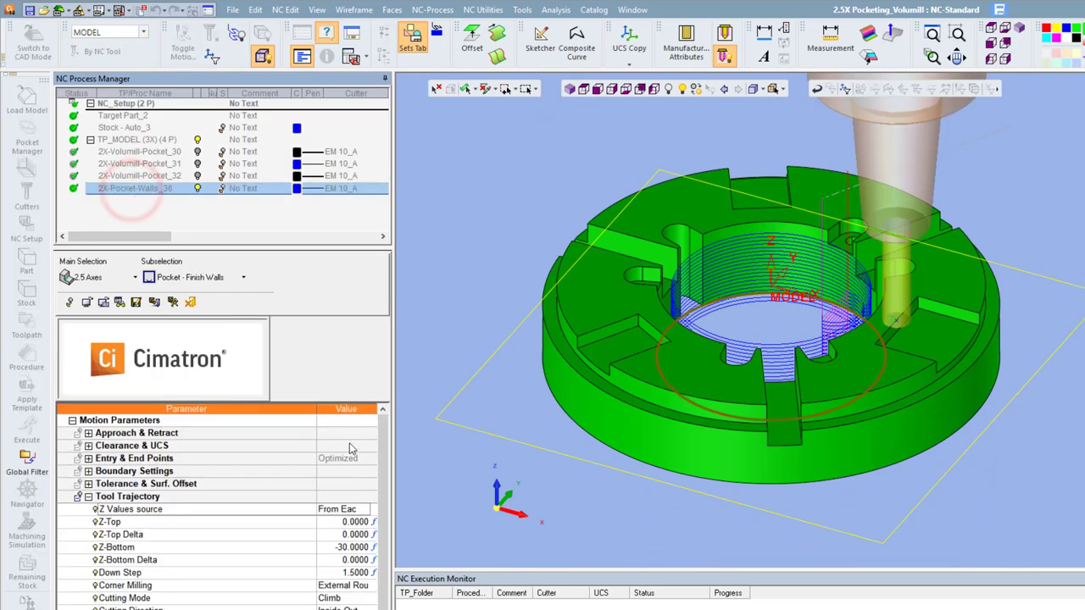
{"action": "left_click_drag", "start_coordinate": [380, 461], "coordinate": [383, 495]}
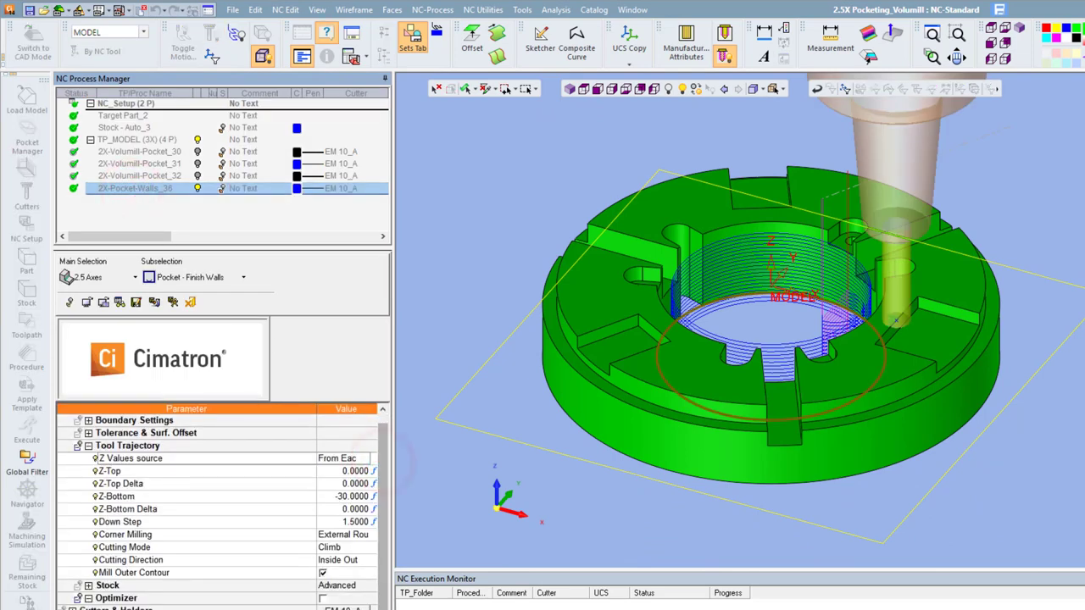
{"action": "left_click", "coordinate": [88, 445]}
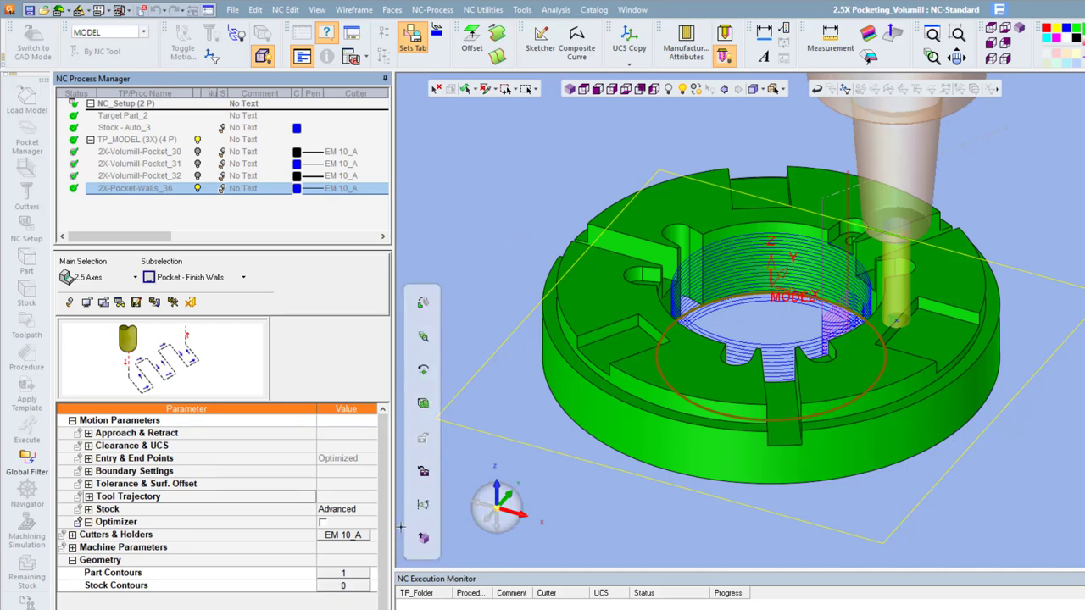
{"action": "right_click", "coordinate": [540, 206]}
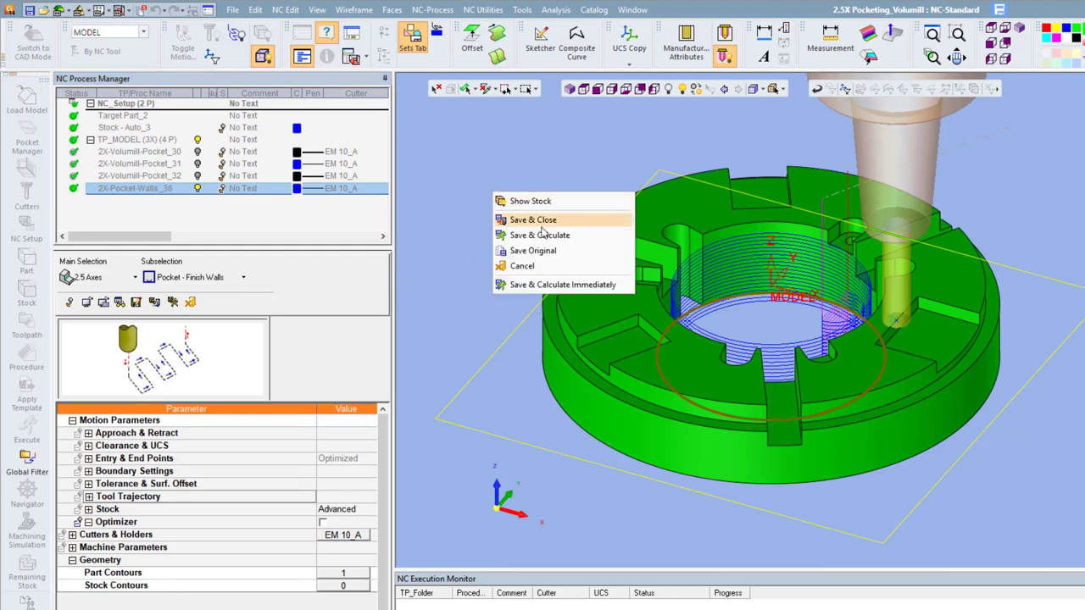
{"action": "left_click", "coordinate": [540, 237]}
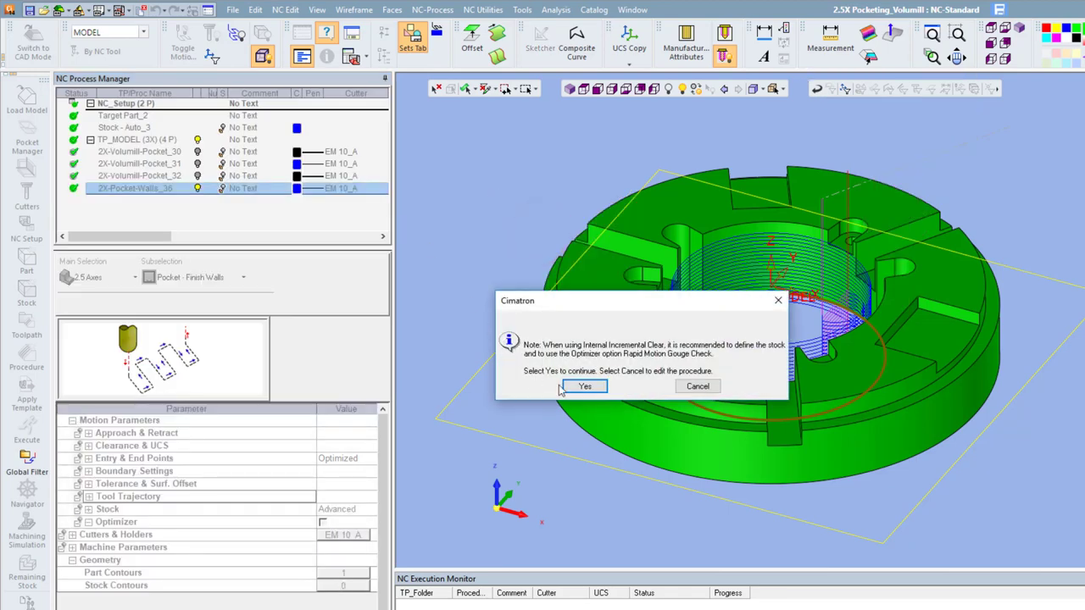
{"action": "left_click", "coordinate": [568, 388]}
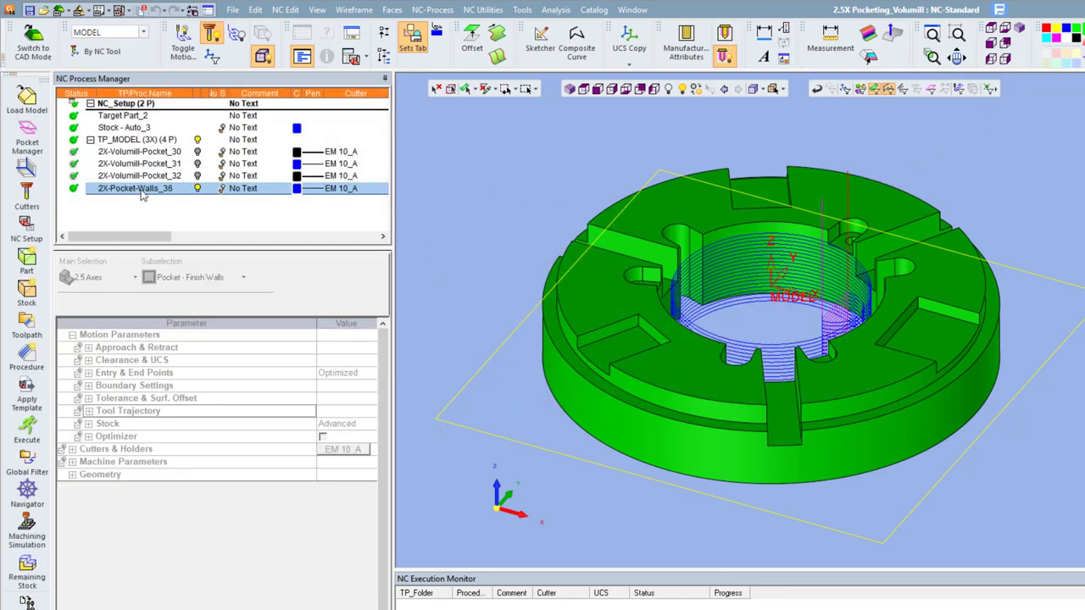
- Copy the 2X-Pocket-Walls_36 procedure for pasting under TP_MODEL
{"action": "right_click", "coordinate": [142, 194]}
{"action": "left_click", "coordinate": [188, 238]}
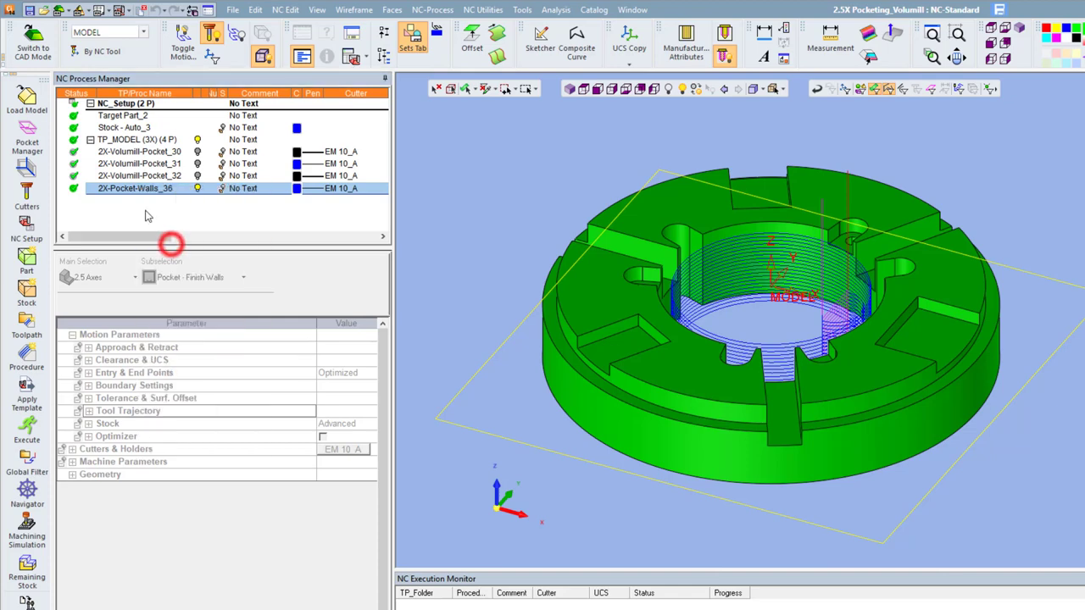
{"action": "right_click", "coordinate": [172, 209]}
- Paste the copy as 2X-Pocket-Walls_37 and replace its inner-wall contour with the ring's outer bottom edge
{"action": "left_click", "coordinate": [196, 280]}
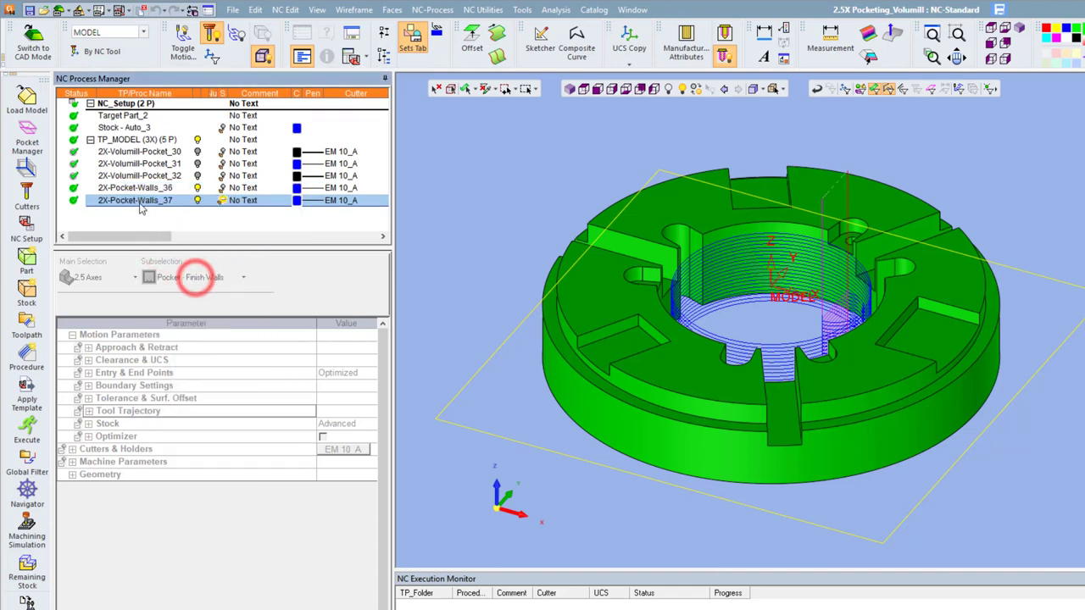
{"action": "double_click", "coordinate": [138, 201]}
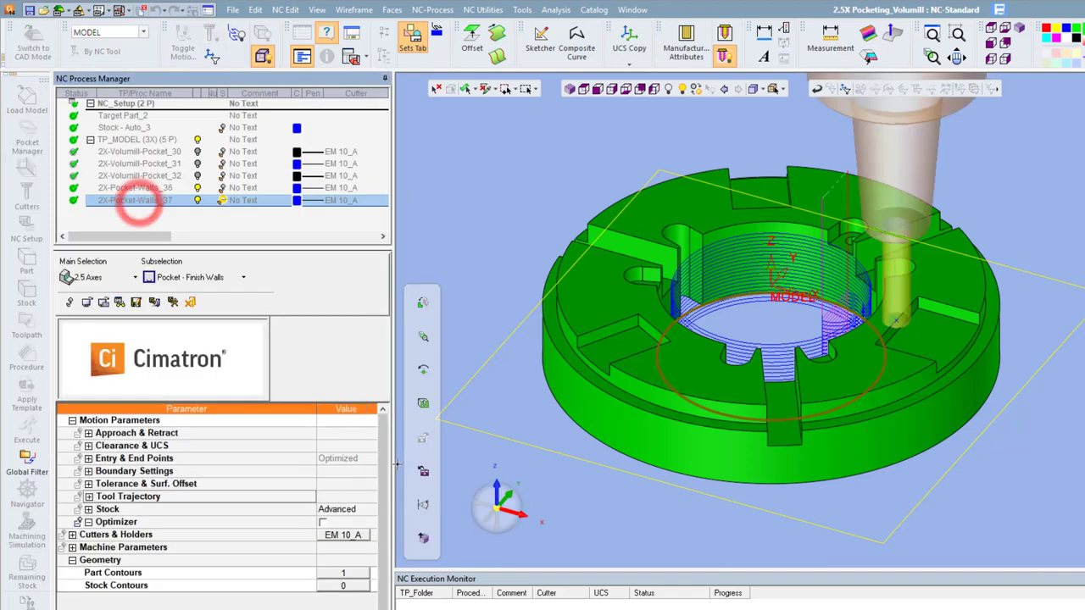
{"action": "left_click", "coordinate": [356, 573]}
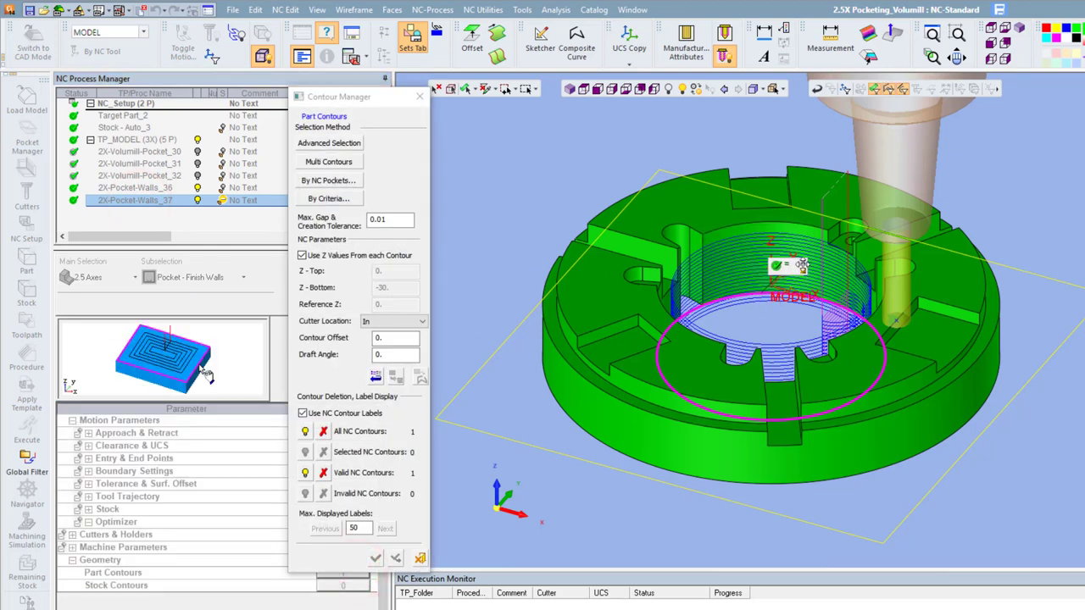
{"action": "left_click", "coordinate": [799, 266]}
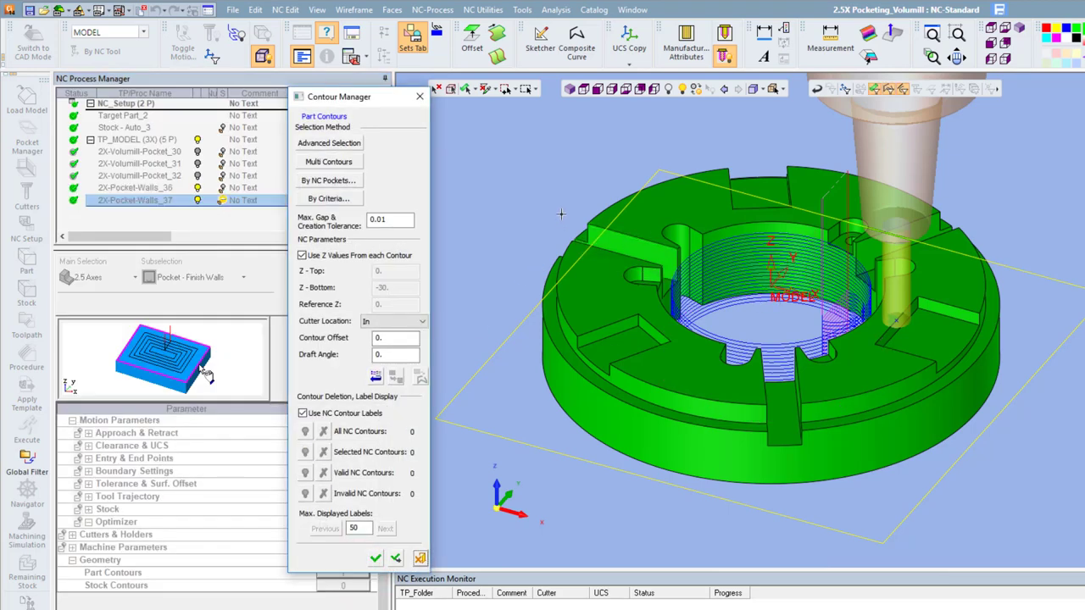
{"action": "left_click", "coordinate": [707, 480]}
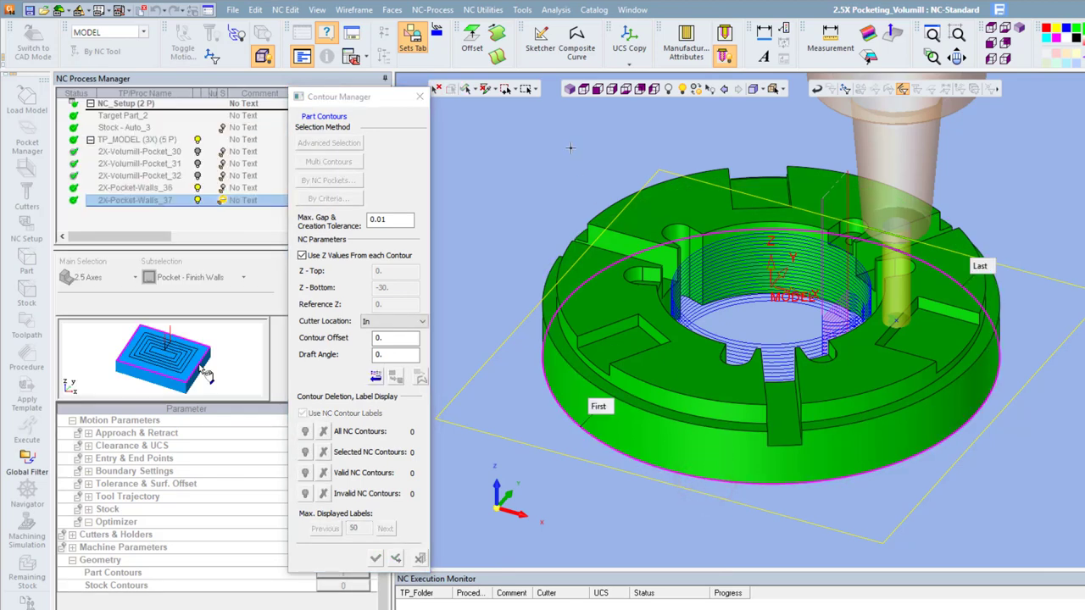
{"action": "middle_click", "coordinate": [570, 147]}
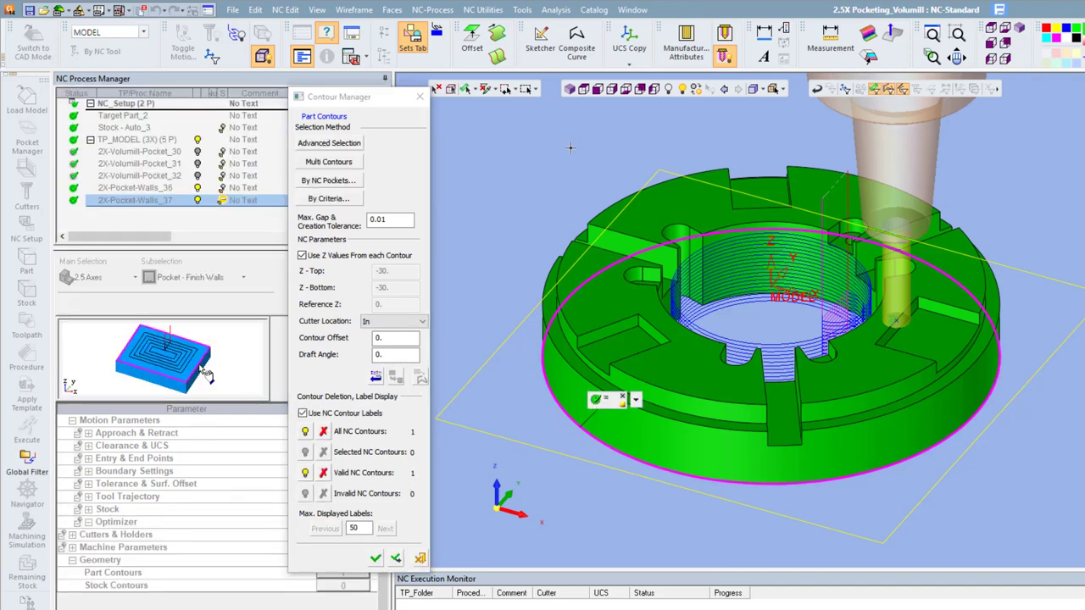
- Set the outer contour's Z-Top to 0, confirm it, and open stock contour selection
{"action": "left_click", "coordinate": [597, 398]}
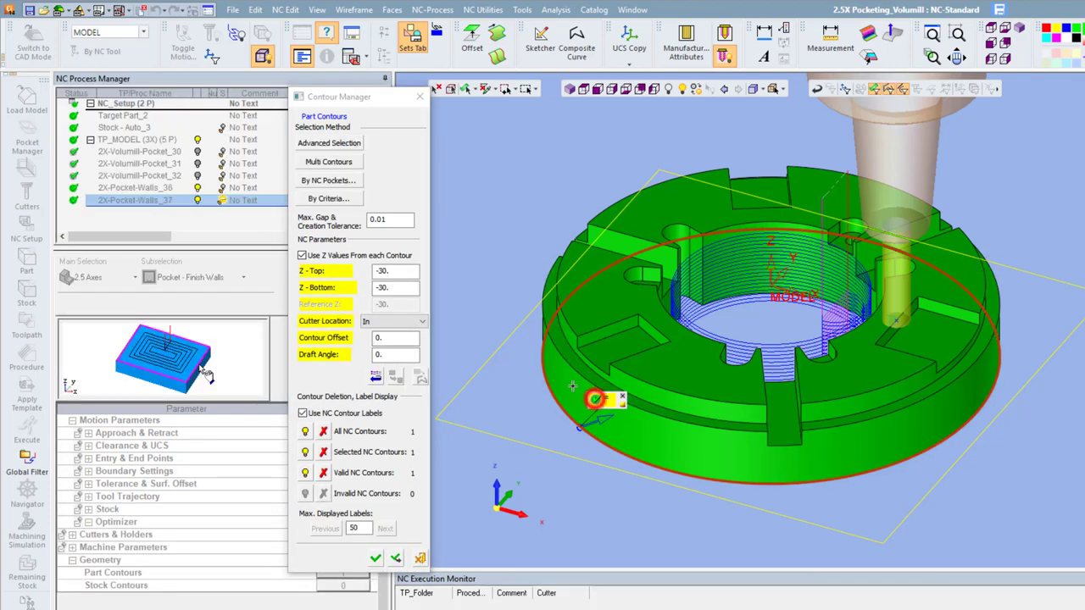
{"action": "left_click", "coordinate": [410, 277]}
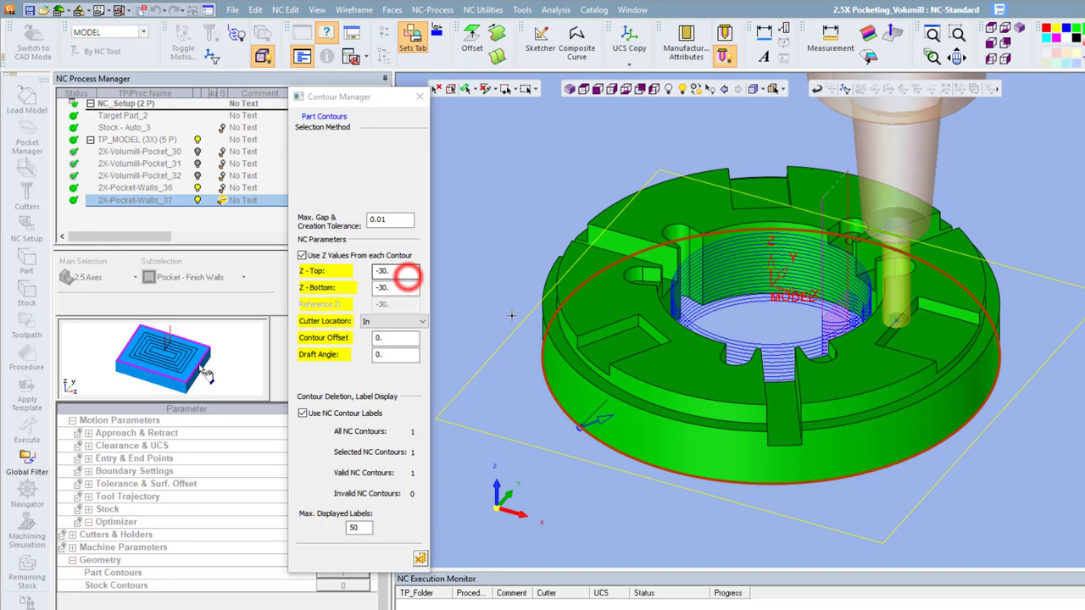
{"action": "left_click", "coordinate": [576, 339]}
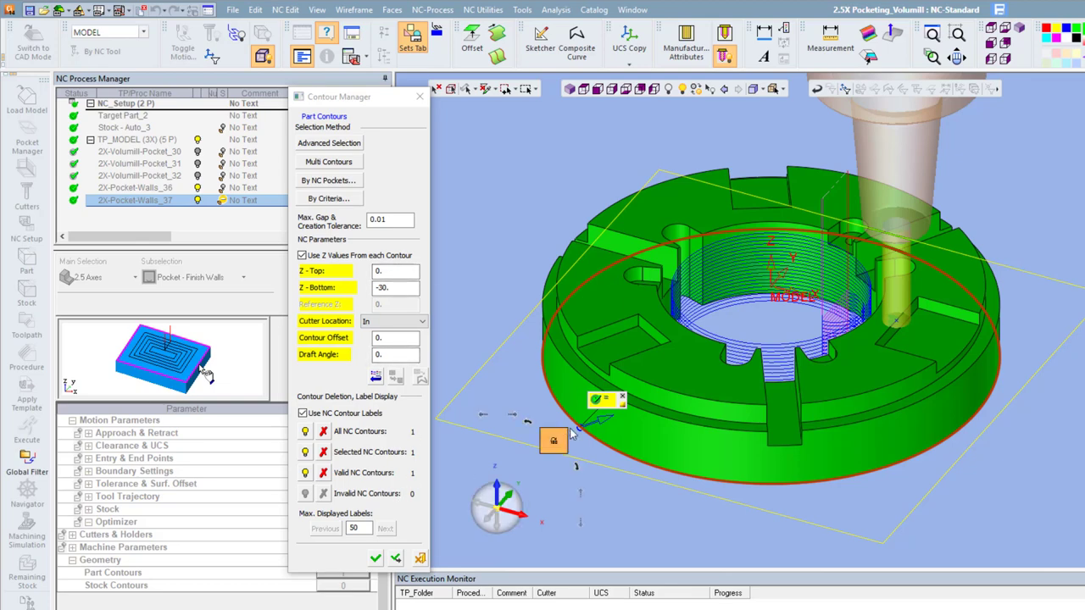
{"action": "mouse_move", "coordinate": [593, 421]}
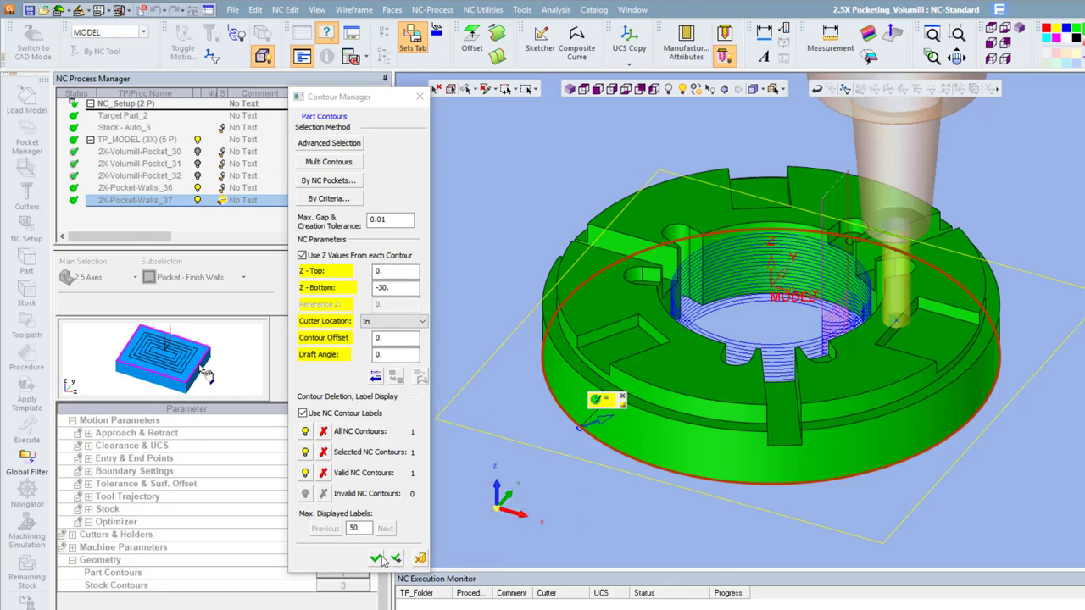
{"action": "left_click", "coordinate": [375, 558]}
{"action": "left_click", "coordinate": [345, 588]}
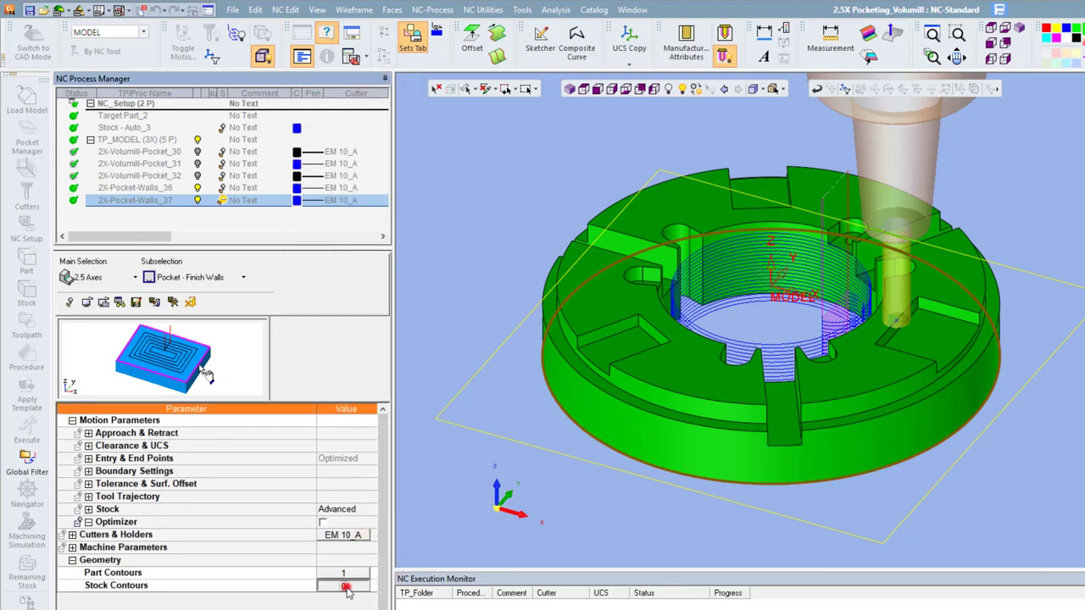
- Add the rectangular stock outline as the stock contour with Z-Top 0
{"action": "left_click", "coordinate": [504, 347]}
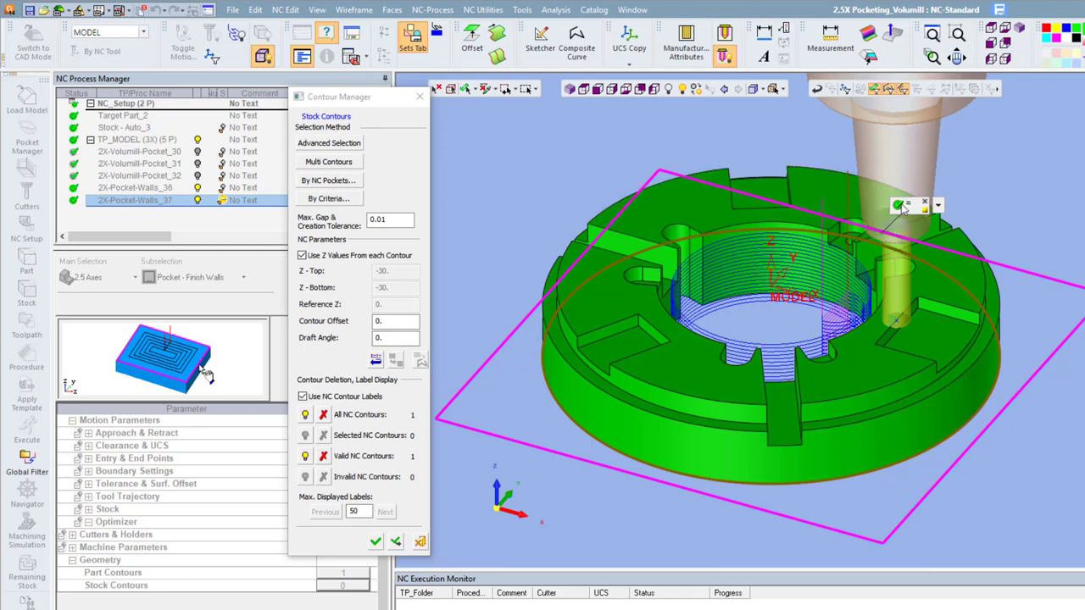
{"action": "left_click", "coordinate": [901, 208]}
{"action": "left_click", "coordinate": [394, 271]}
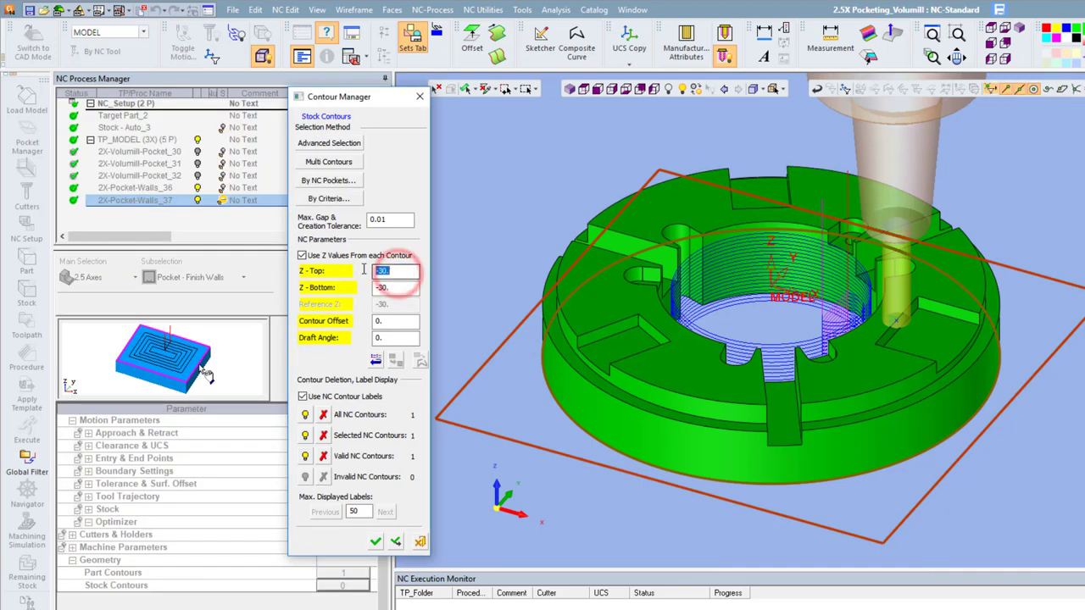
{"action": "type", "text": "0"}
{"action": "key", "text": "Return"}
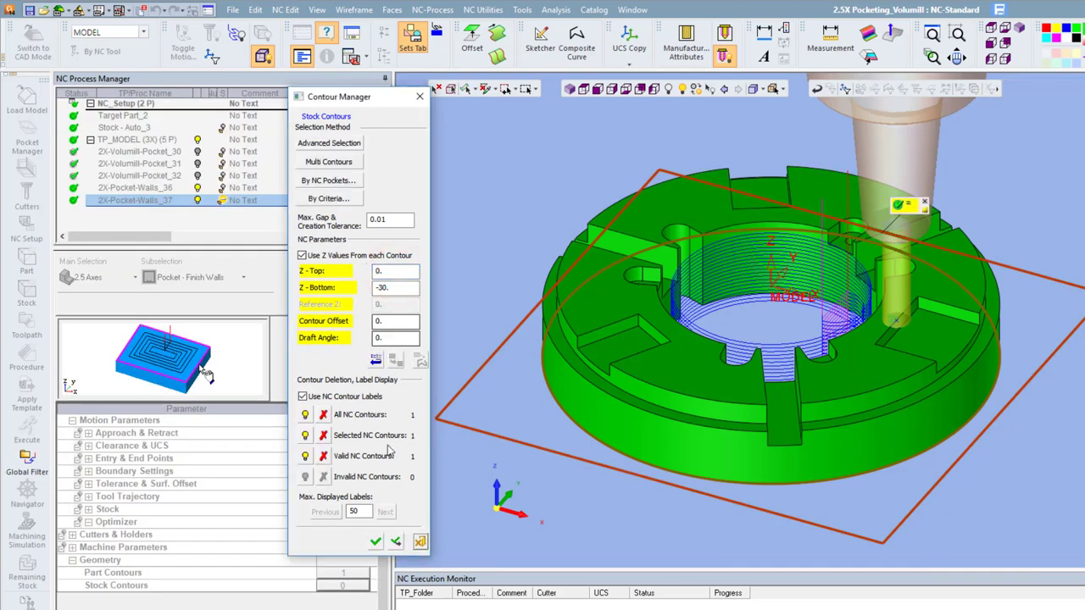
{"action": "left_click", "coordinate": [374, 542]}
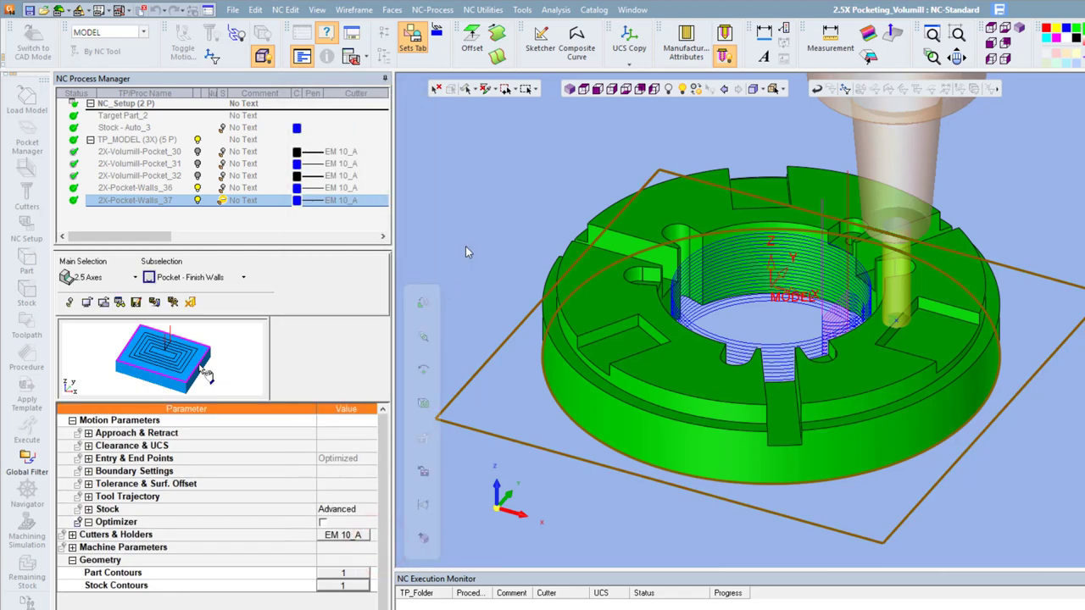
- Save and calculate 2X-Pocket-Walls_37, accepting the note
{"action": "left_click", "coordinate": [503, 259]}
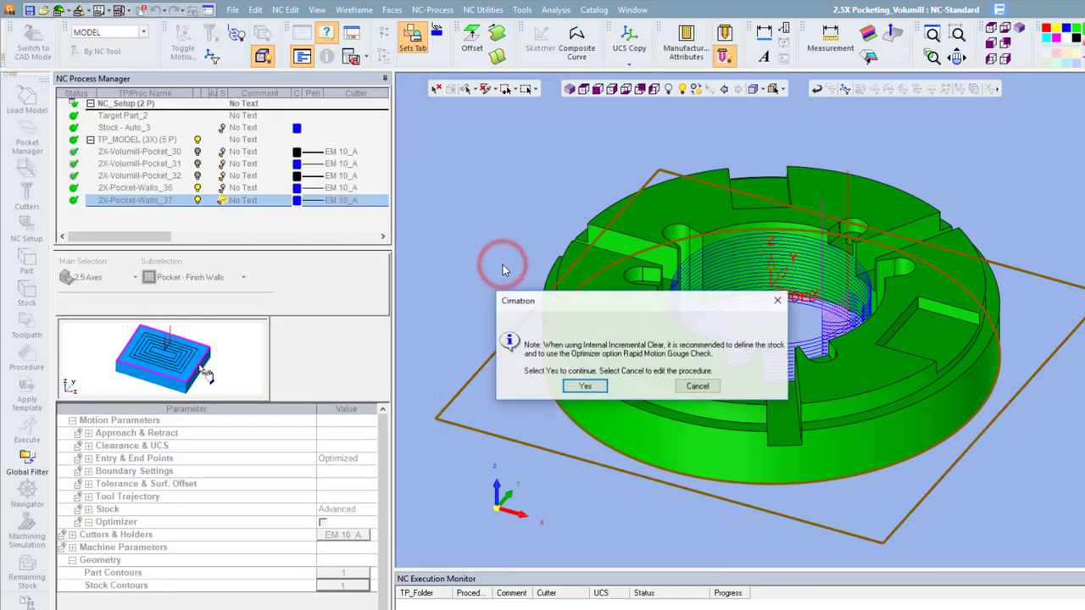
{"action": "left_click", "coordinate": [580, 385]}
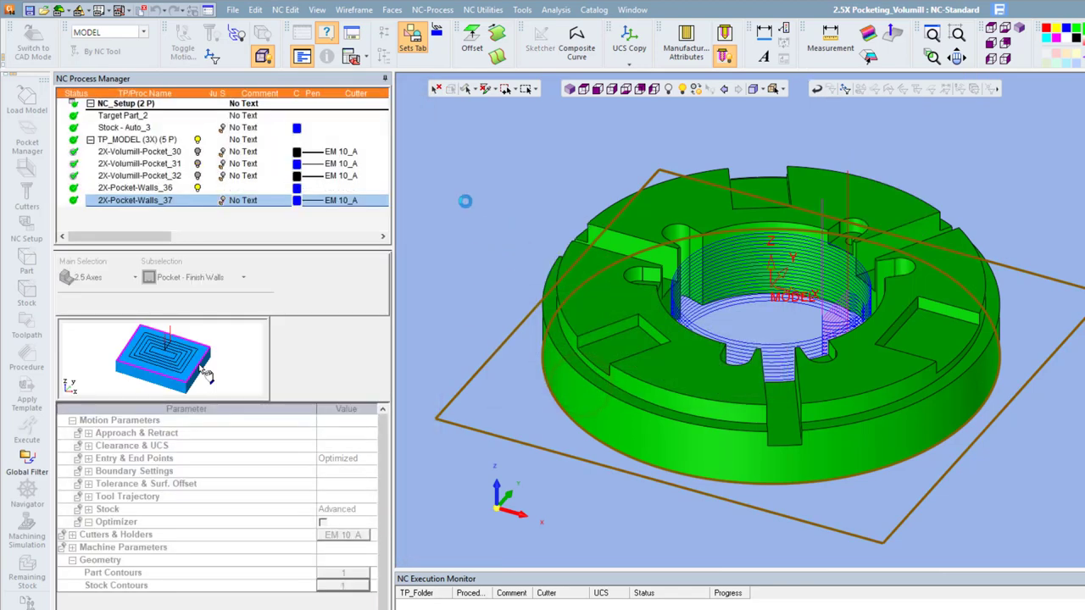
{"action": "left_click", "coordinate": [196, 190]}
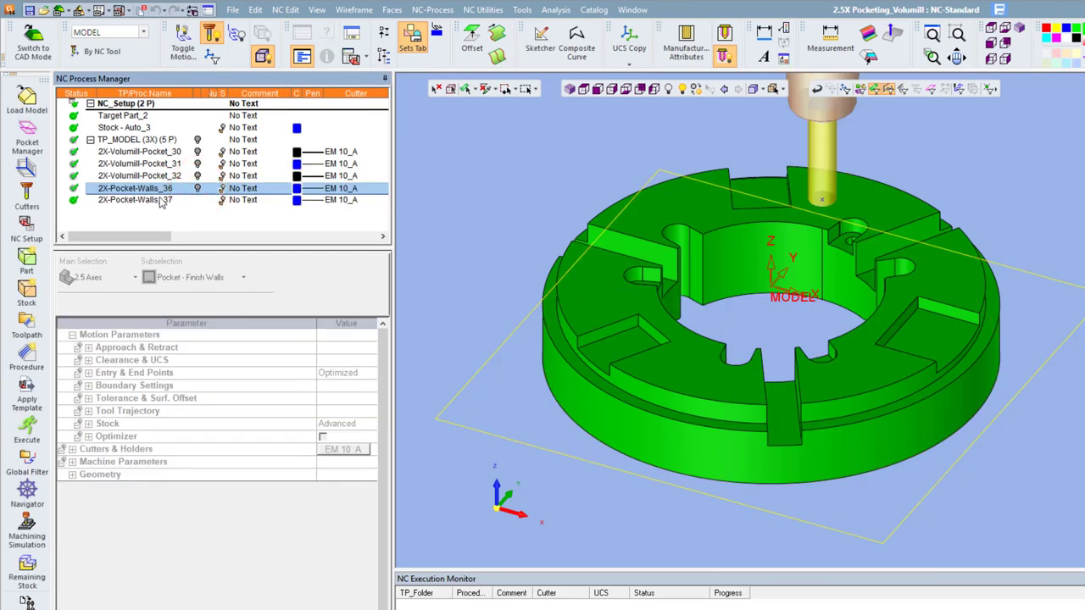
- Turn off Mill Outer Contour in 2X-Pocket-Walls_37's Tool Trajectory parameters
{"action": "double_click", "coordinate": [161, 201]}
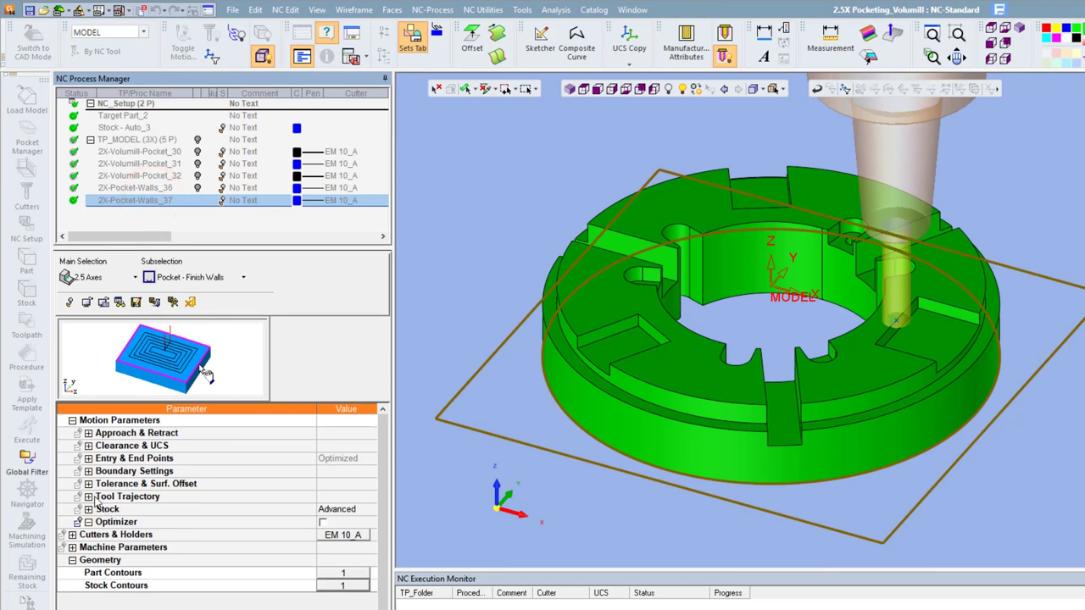
{"action": "left_click", "coordinate": [89, 496]}
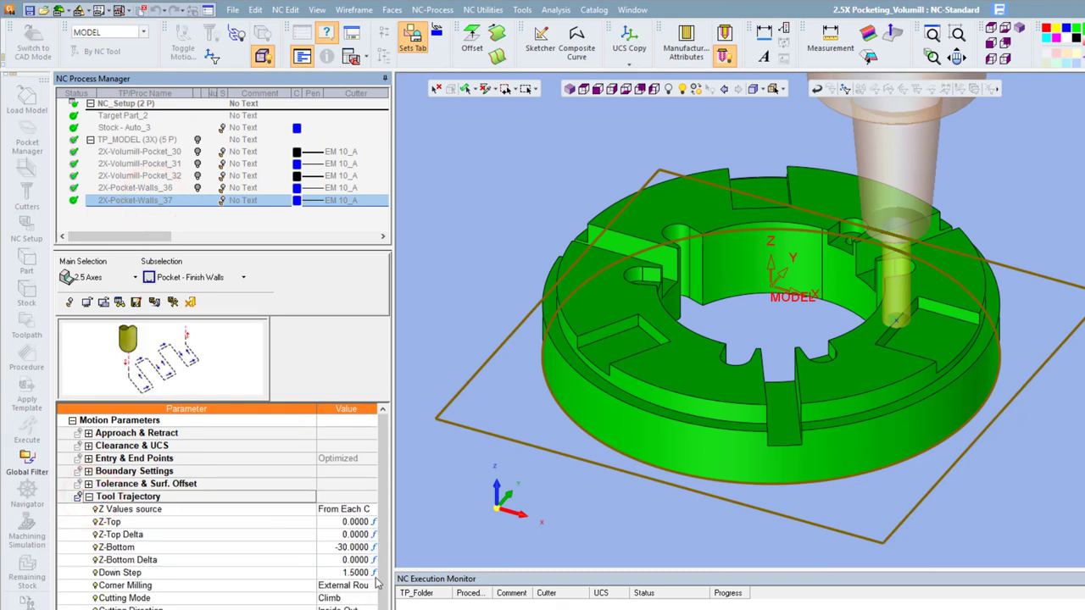
{"action": "scroll", "coordinate": [383, 576], "scroll_direction": "down", "scroll_amount": 2}
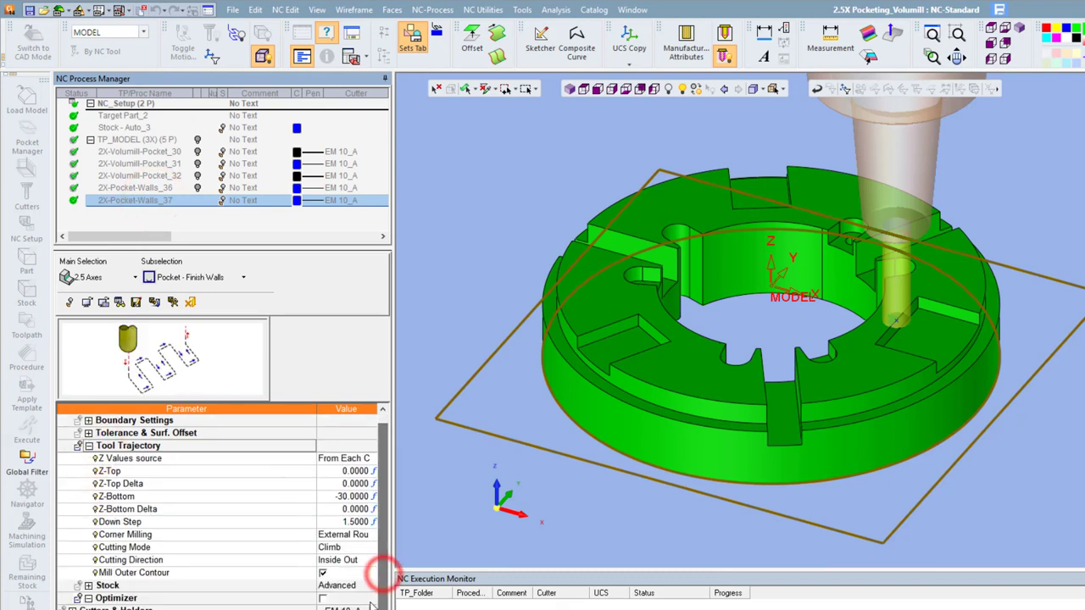
{"action": "left_click", "coordinate": [146, 573]}
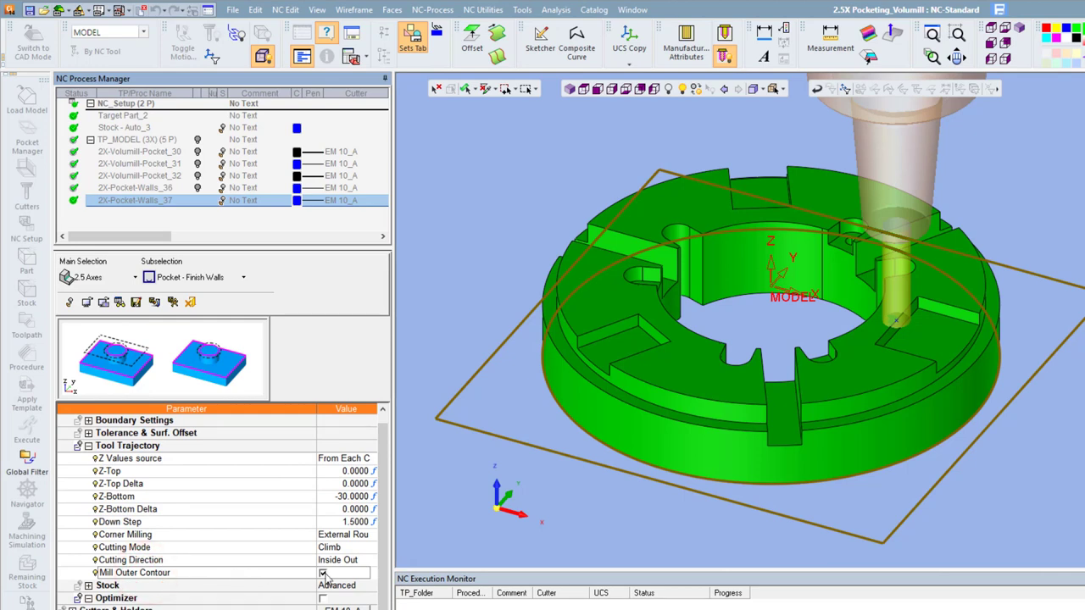
{"action": "left_click", "coordinate": [323, 574]}
- Save and recalculate the procedure, accepting the note
{"action": "right_click", "coordinate": [459, 227]}
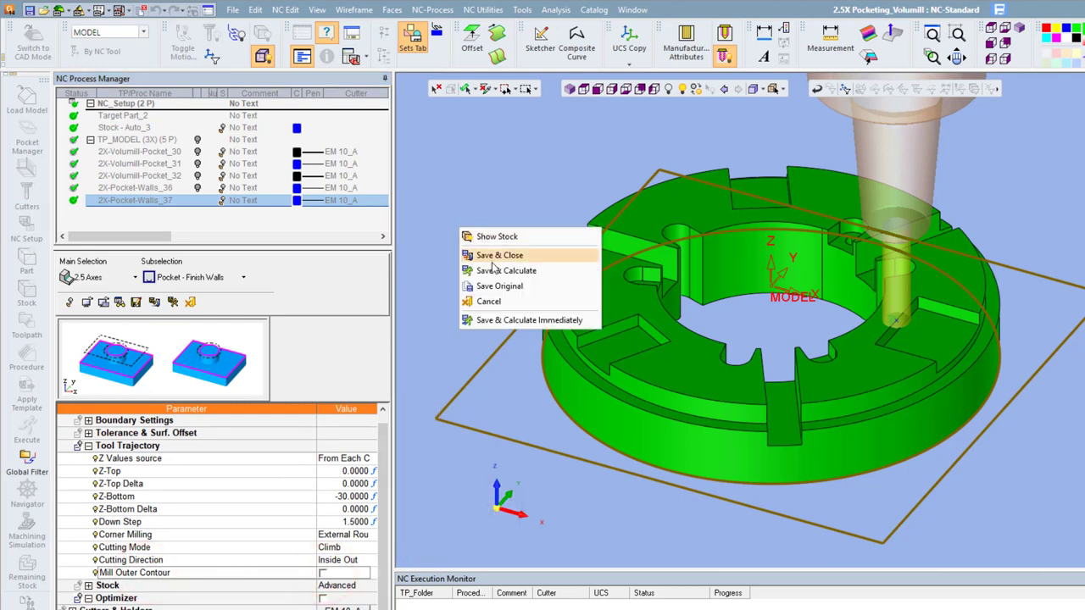
{"action": "left_click", "coordinate": [496, 270]}
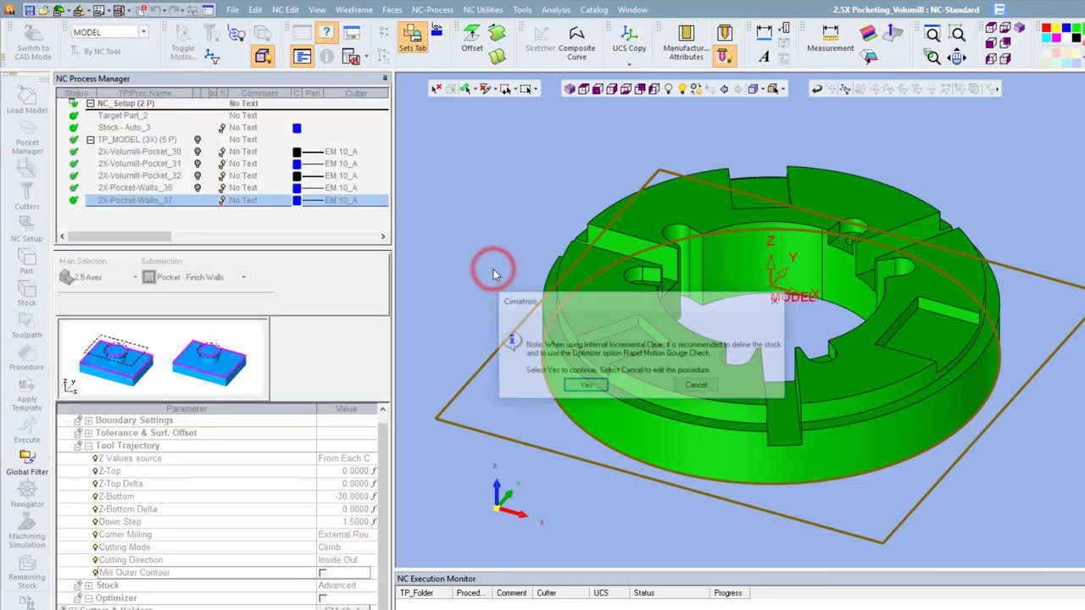
{"action": "left_click", "coordinate": [583, 387]}
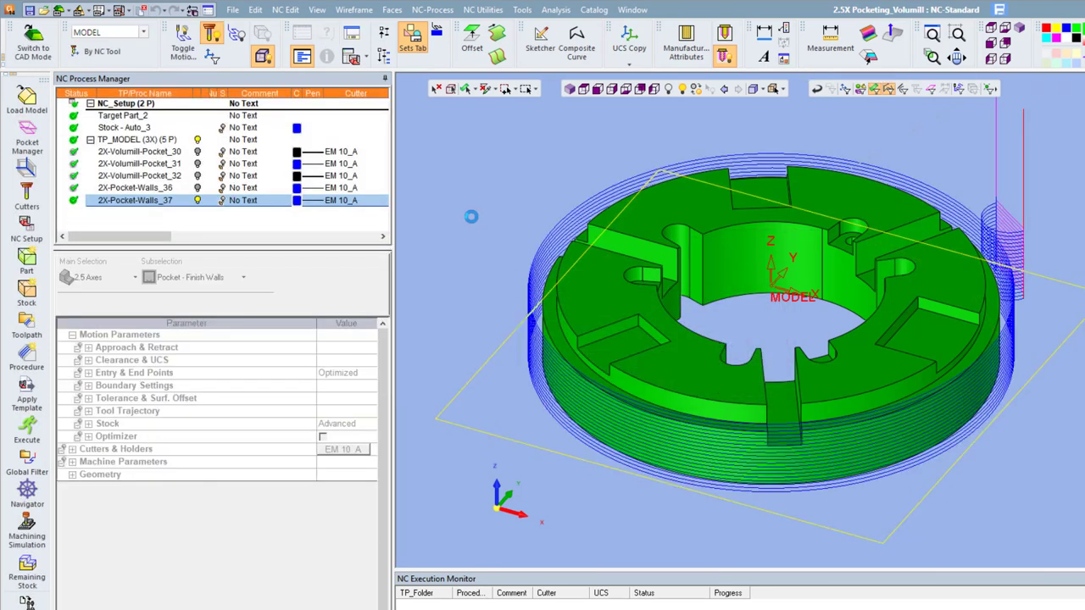
- In Top view, reset 2X-Pocket-Walls_37's end point and pick one on the ring's right outer edge
{"action": "left_click", "coordinate": [584, 90]}
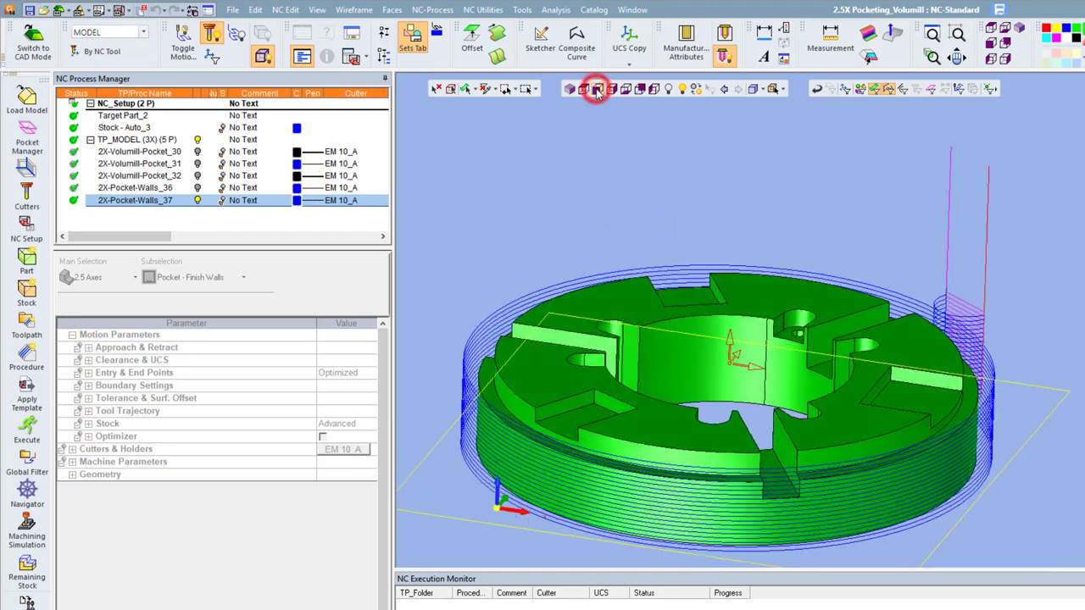
{"action": "left_click", "coordinate": [584, 90]}
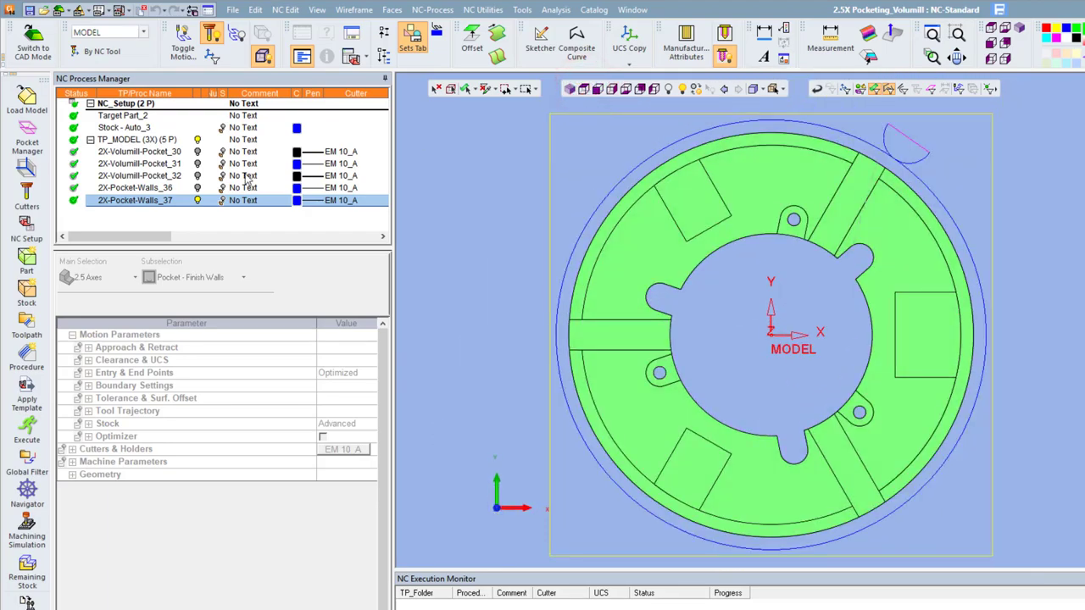
{"action": "double_click", "coordinate": [122, 201]}
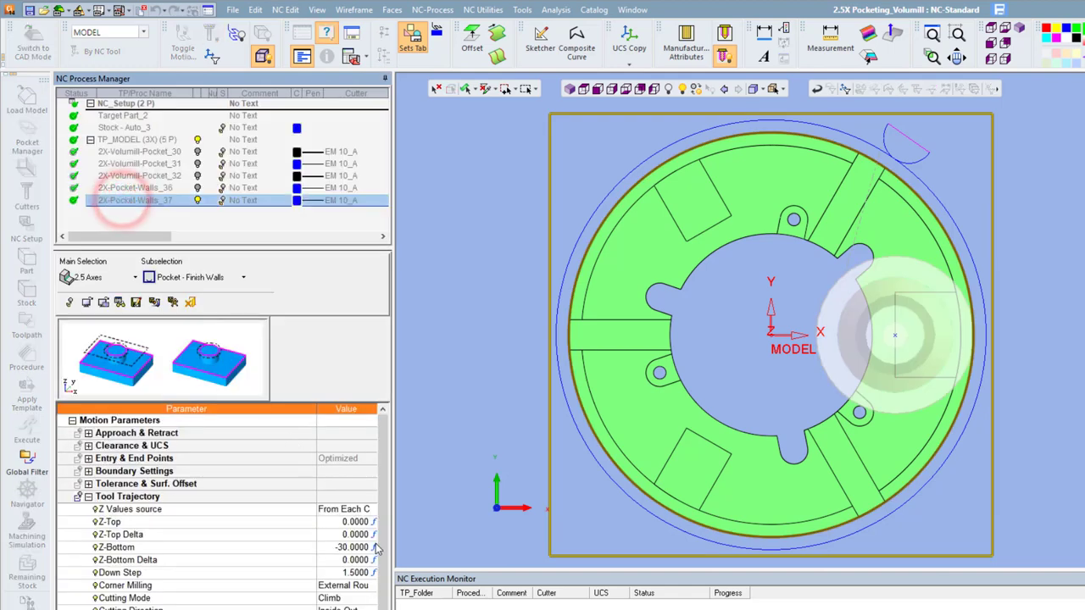
{"action": "left_click", "coordinate": [89, 458]}
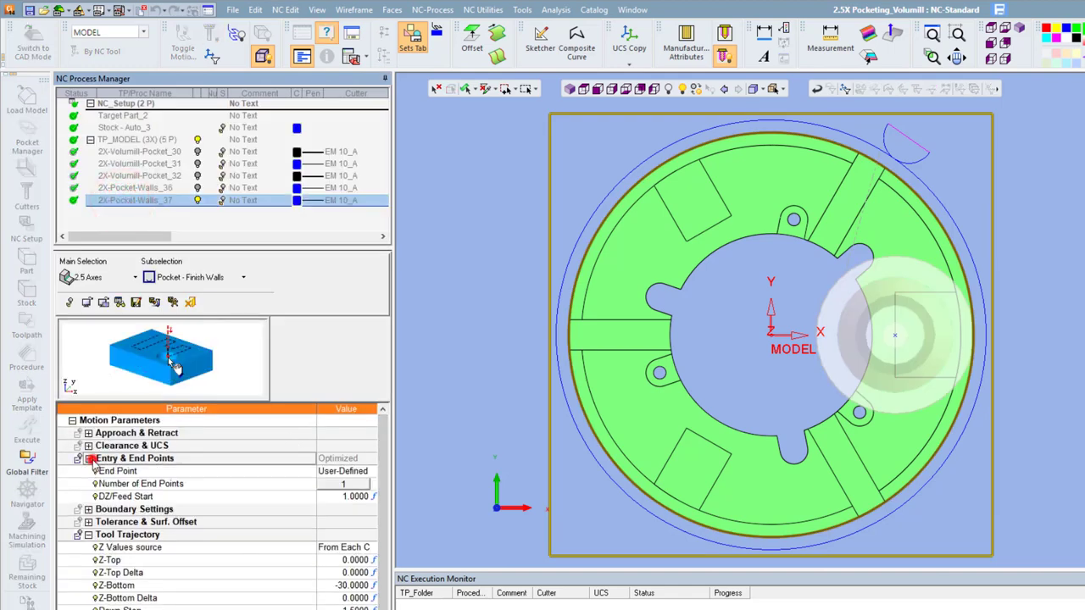
{"action": "left_click", "coordinate": [326, 483]}
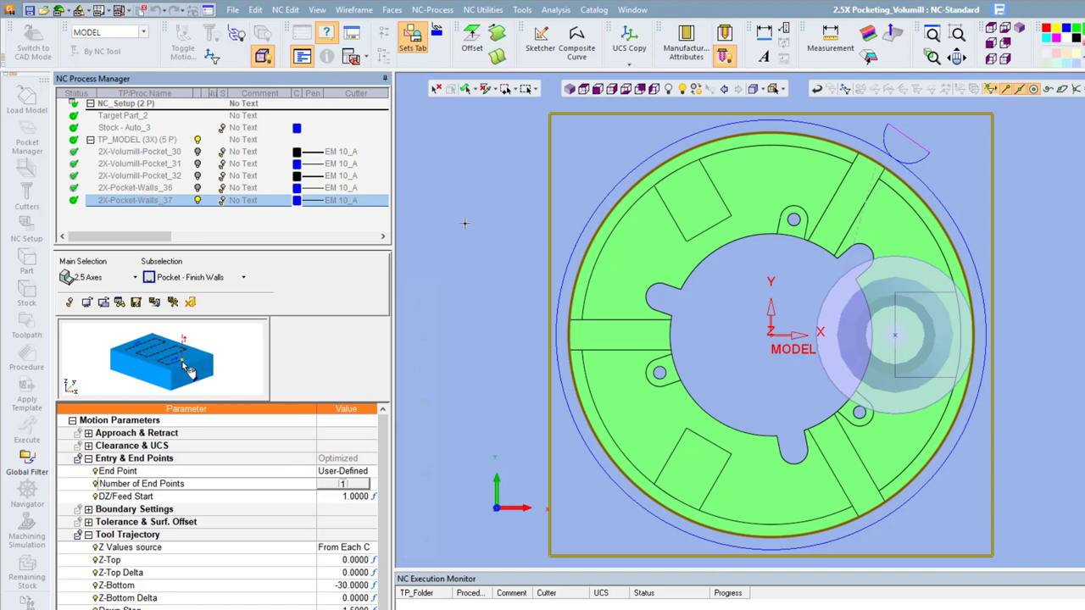
{"action": "right_click", "coordinate": [462, 221]}
{"action": "left_click", "coordinate": [481, 260]}
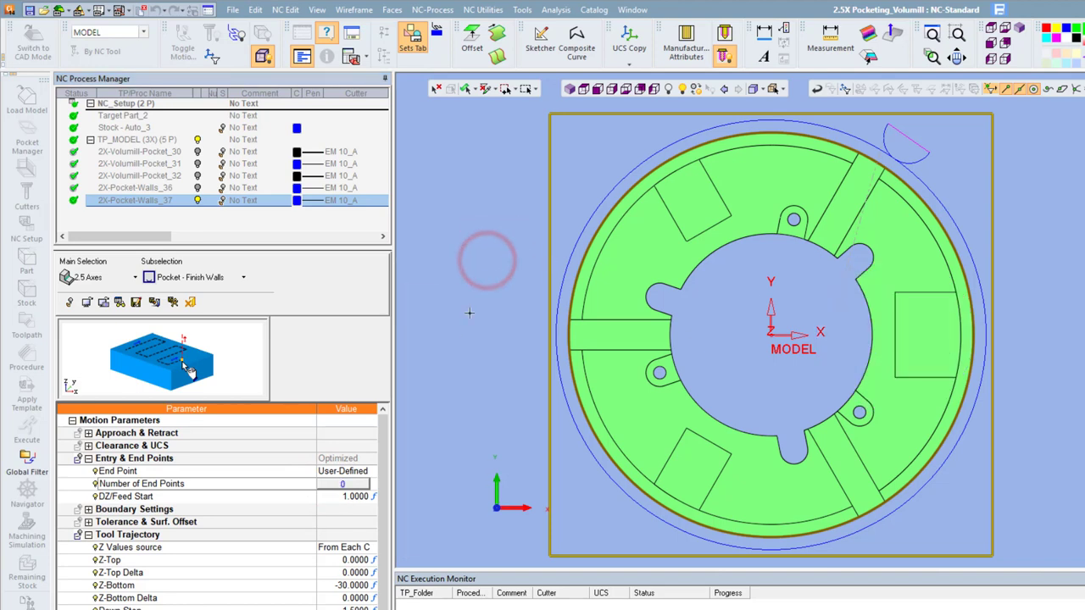
{"action": "left_click", "coordinate": [344, 483]}
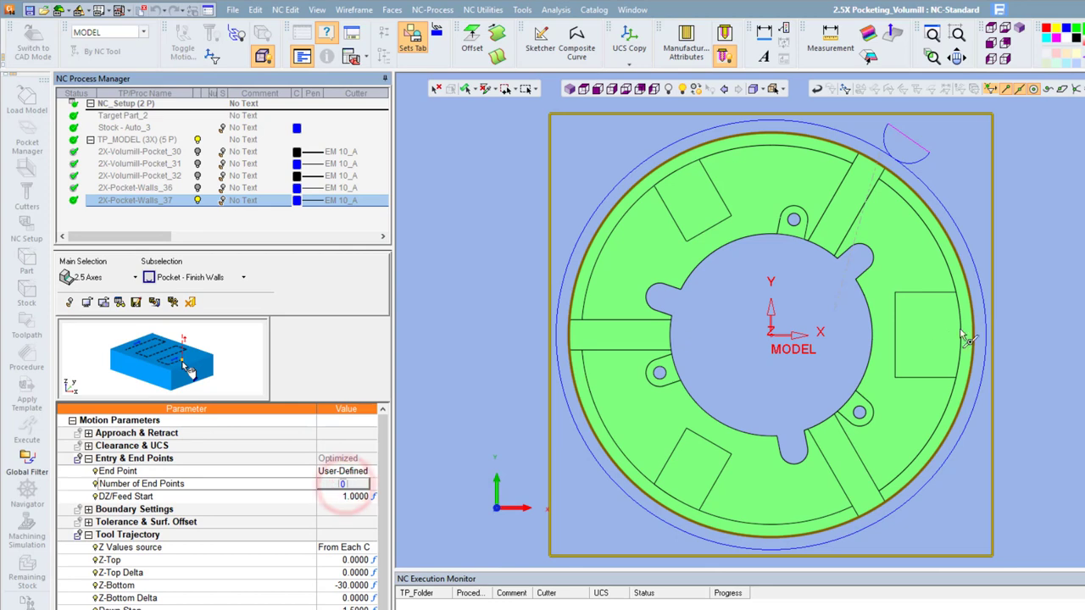
{"action": "left_click", "coordinate": [961, 338]}
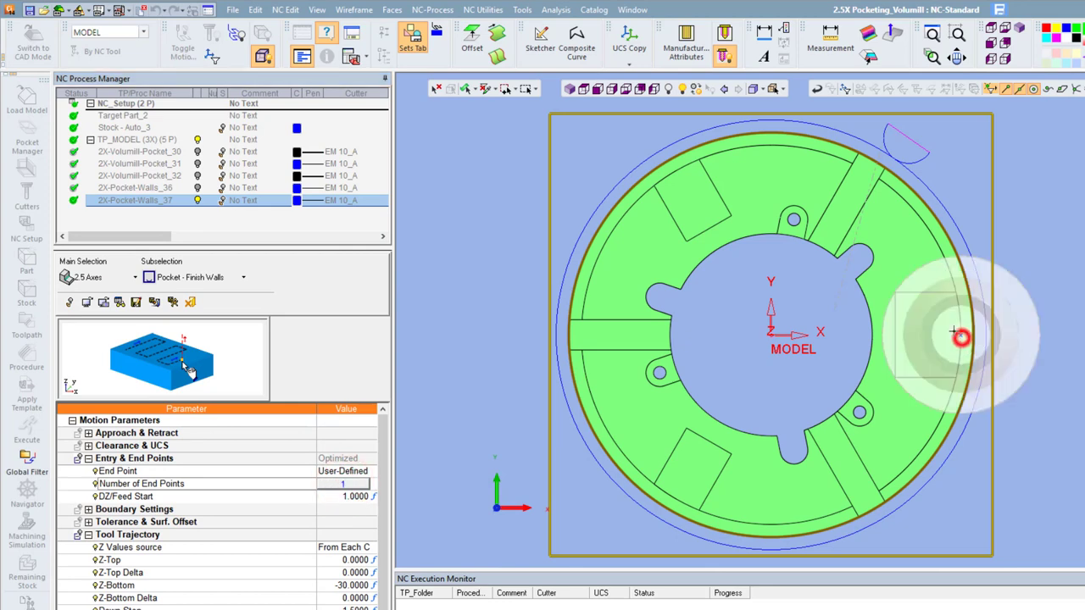
- Save and recalculate the procedure, accepting the note
{"action": "right_click", "coordinate": [902, 246]}
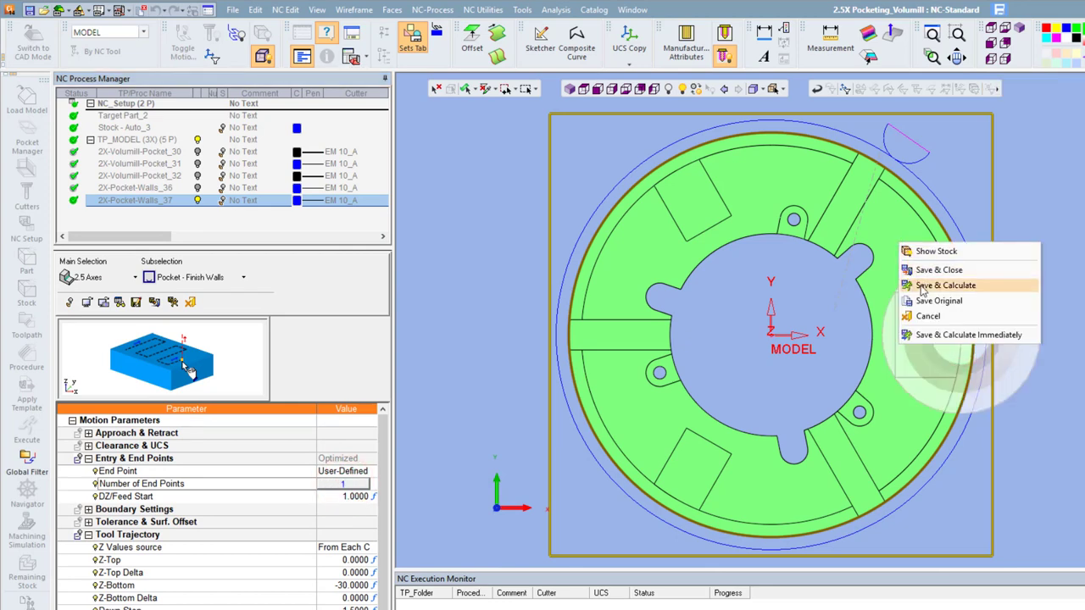
{"action": "left_click", "coordinate": [922, 287]}
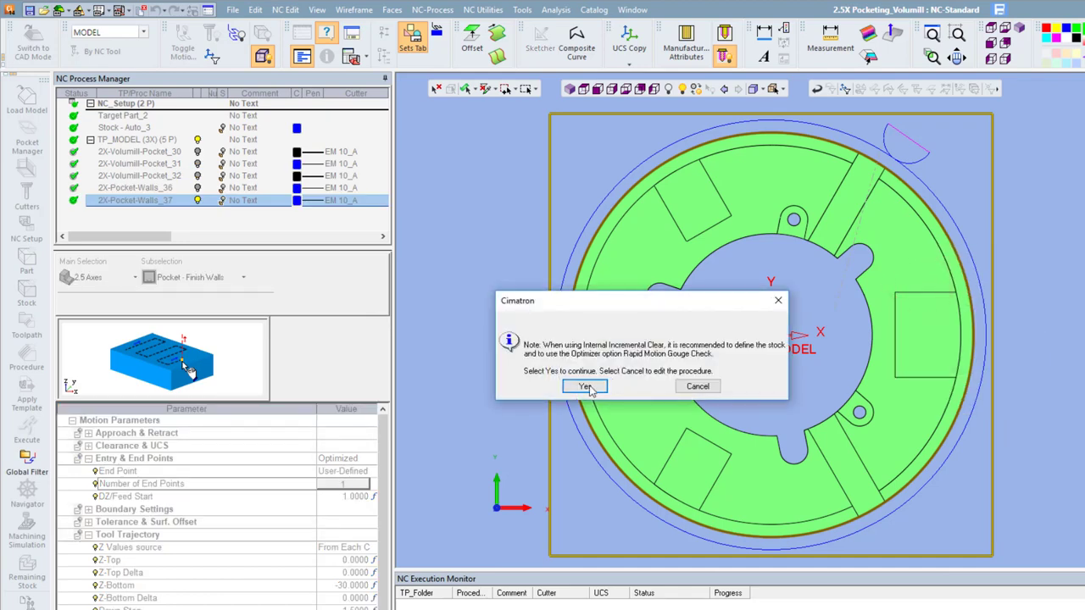
{"action": "left_click", "coordinate": [579, 388]}
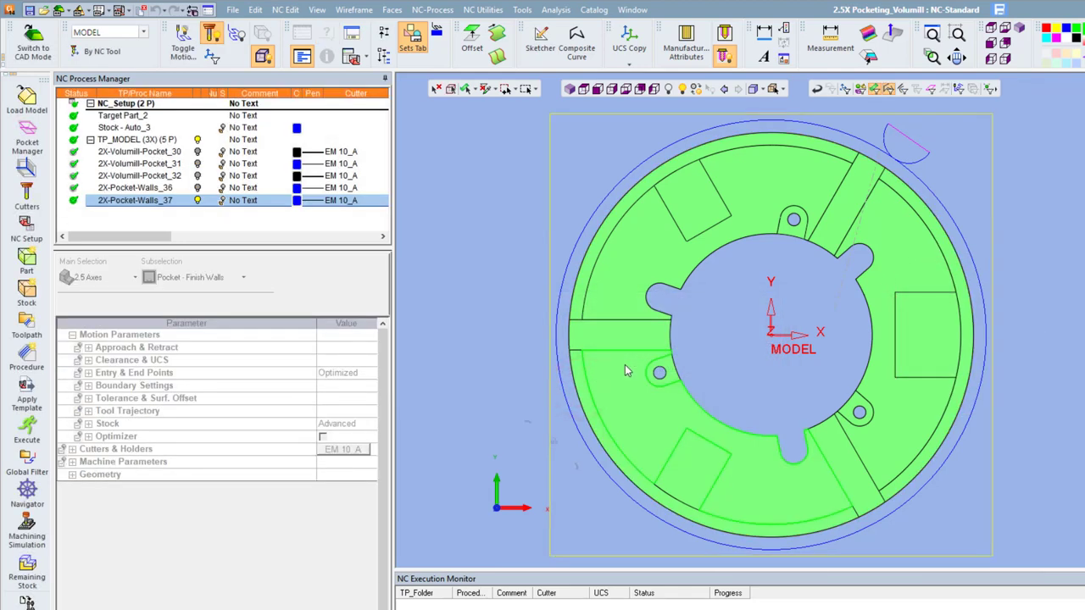
{"action": "left_click", "coordinate": [569, 90]}
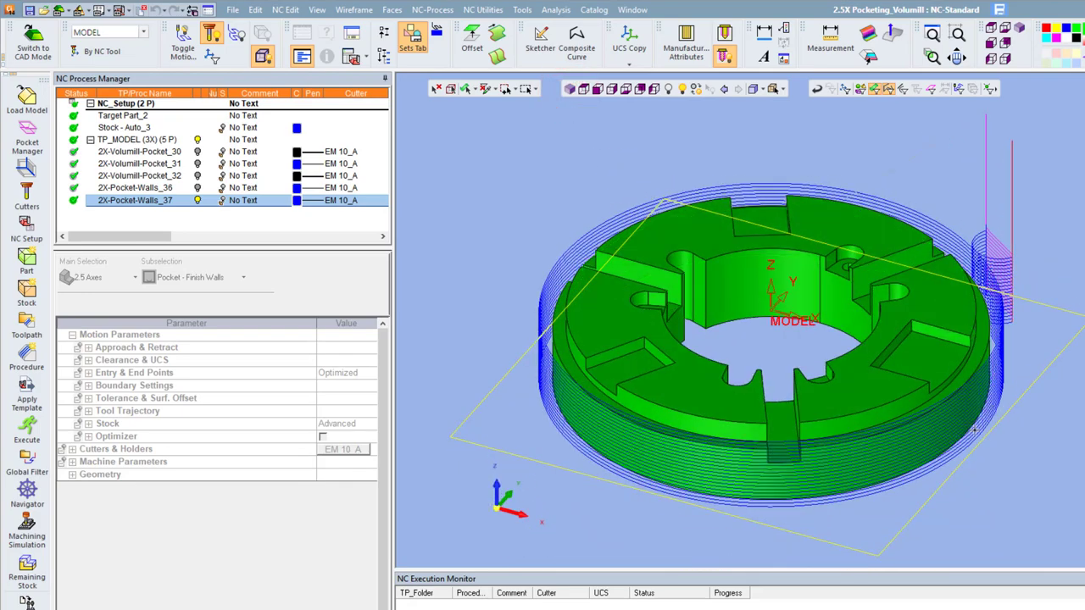
{"action": "left_click", "coordinate": [597, 90]}
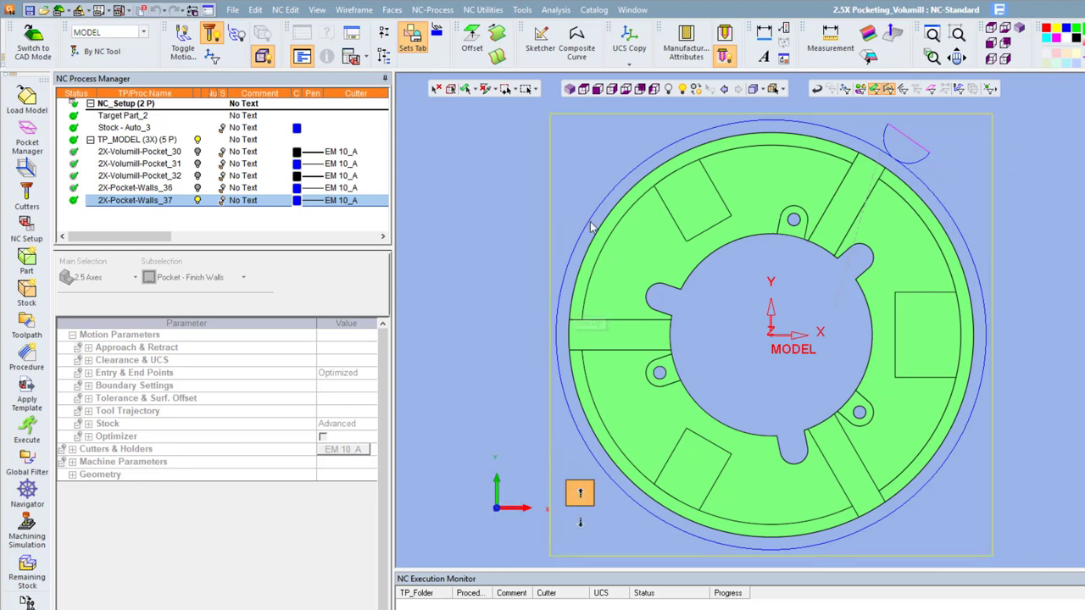
{"action": "left_click", "coordinate": [570, 90]}
{"action": "key", "text": "Up"}
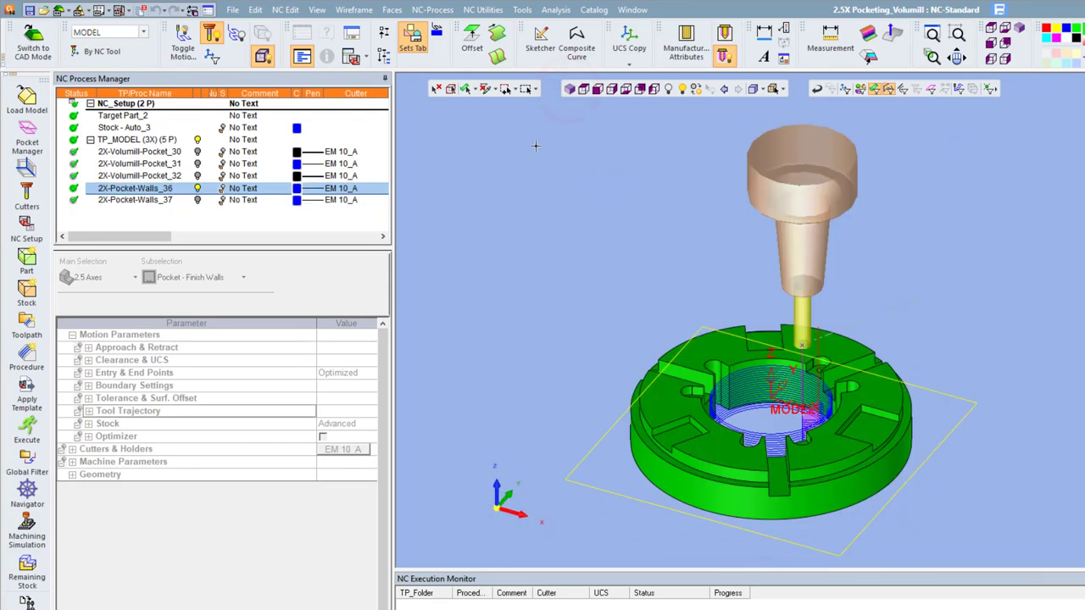